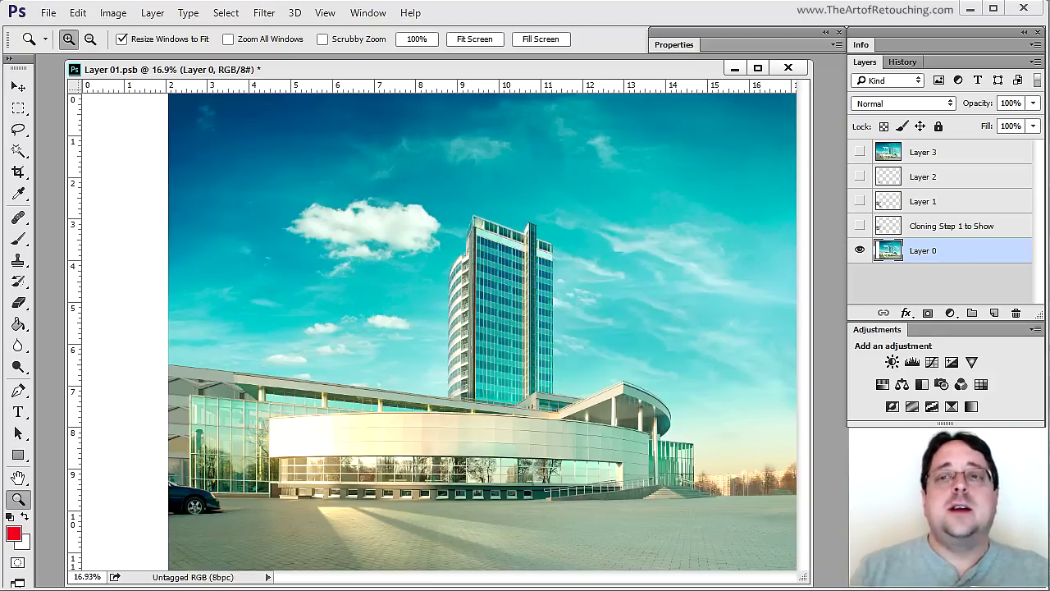
pyautogui.click(113, 12)
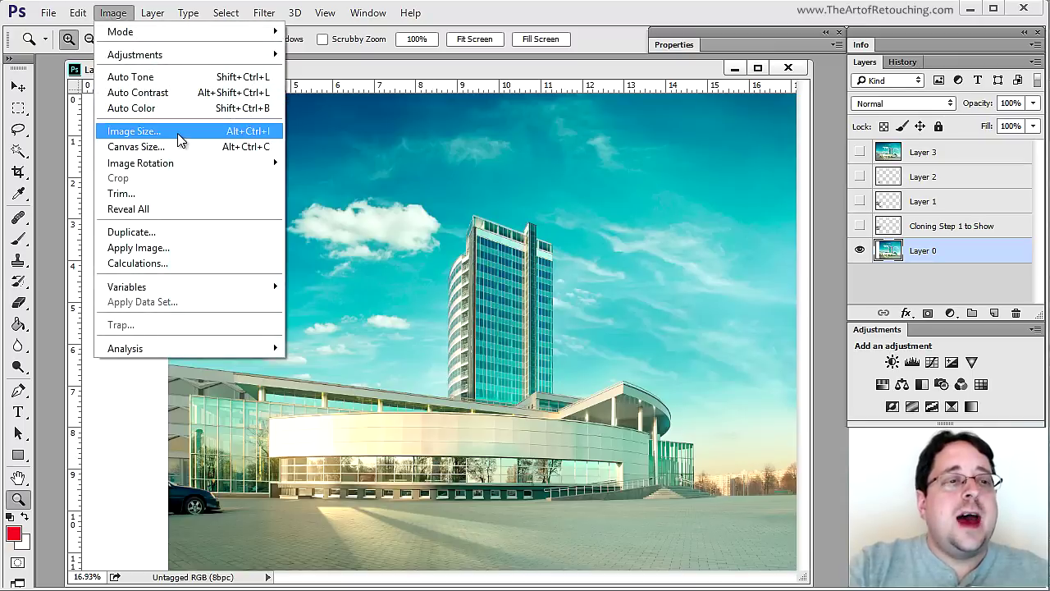
pyautogui.click(176, 147)
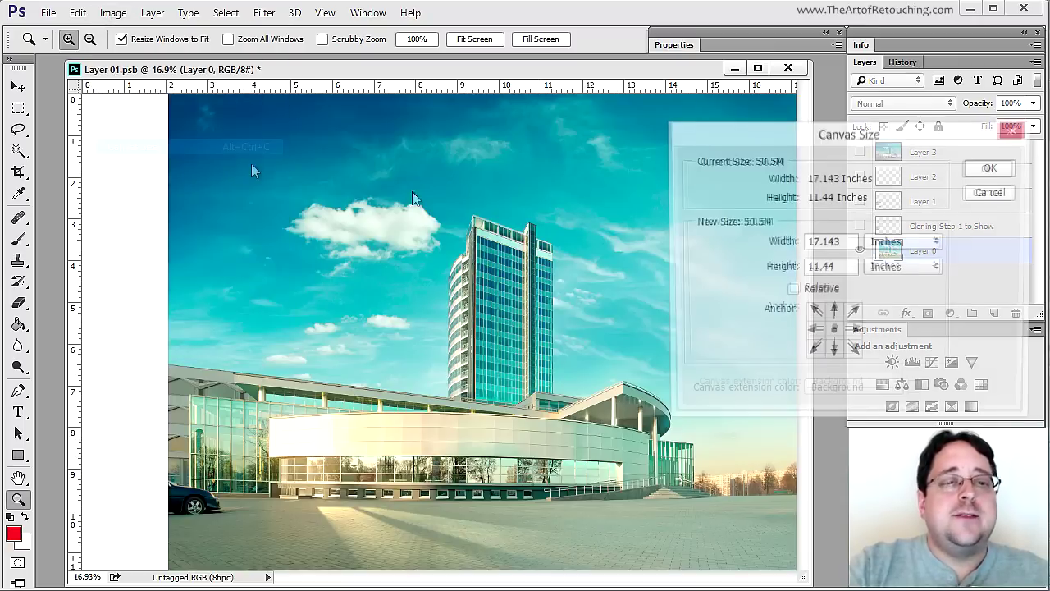
pyautogui.moveTo(885, 133); pyautogui.dragTo(521, 185)
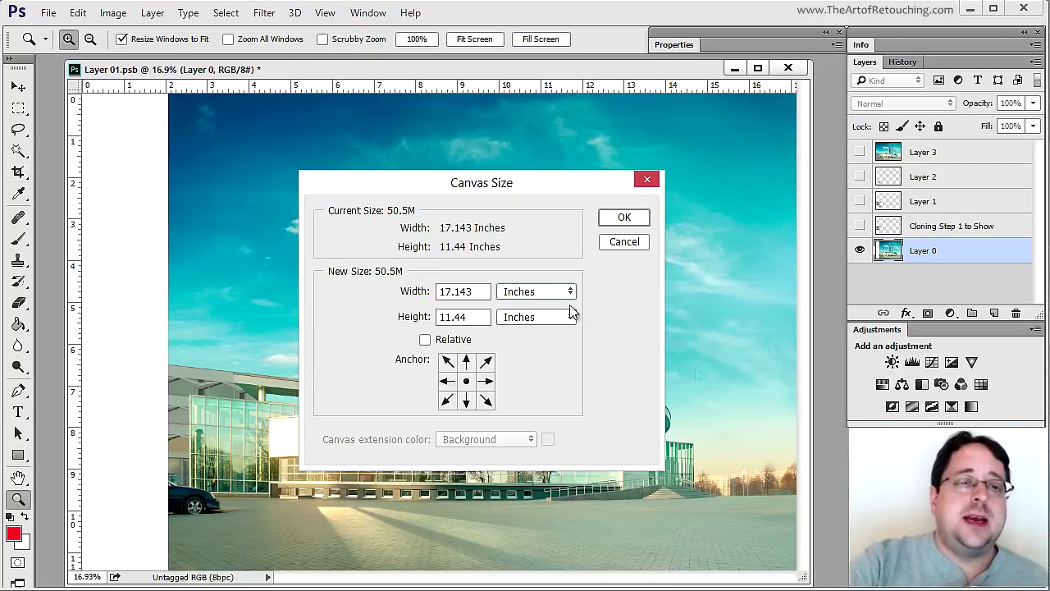
pyautogui.click(528, 292)
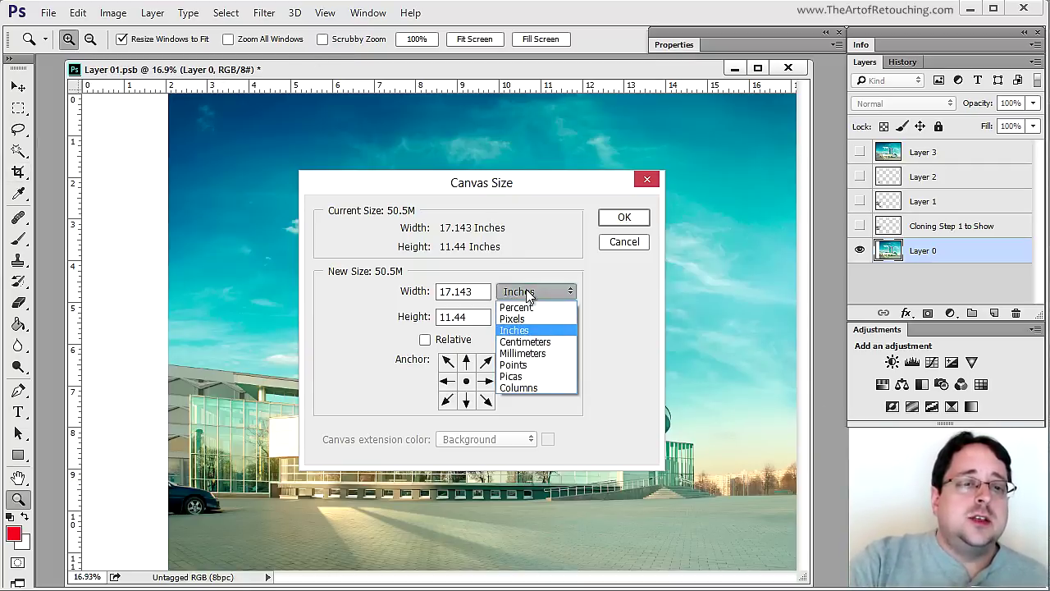
pyautogui.click(550, 353)
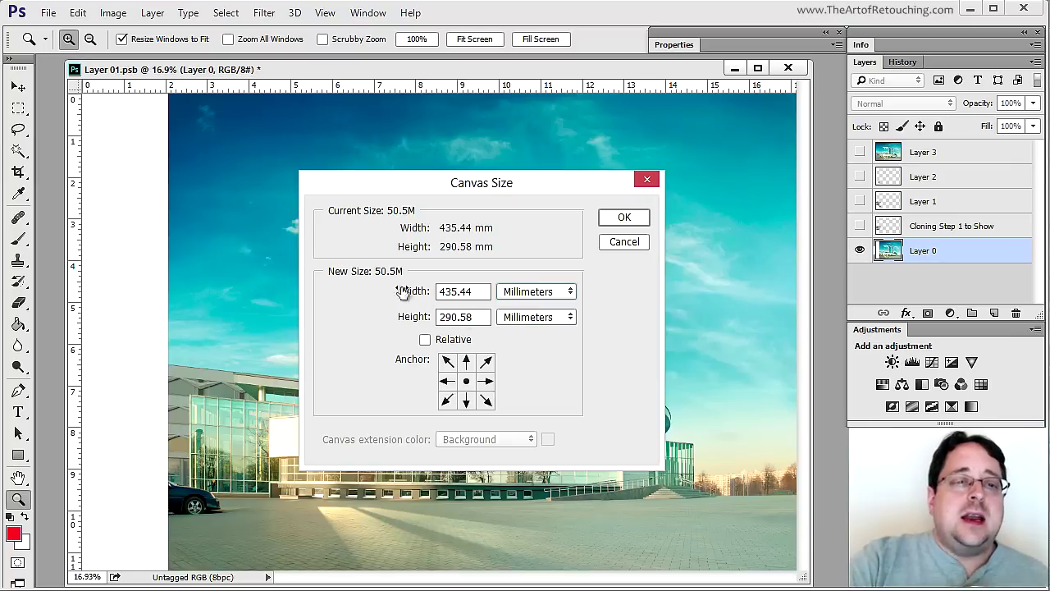
pyautogui.click(485, 382)
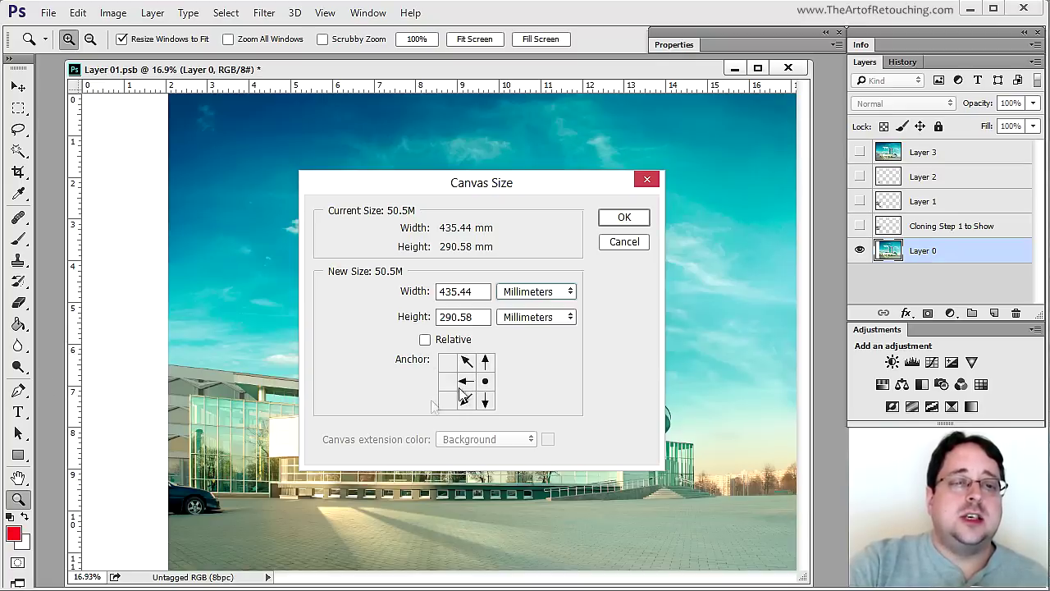
pyautogui.click(621, 248)
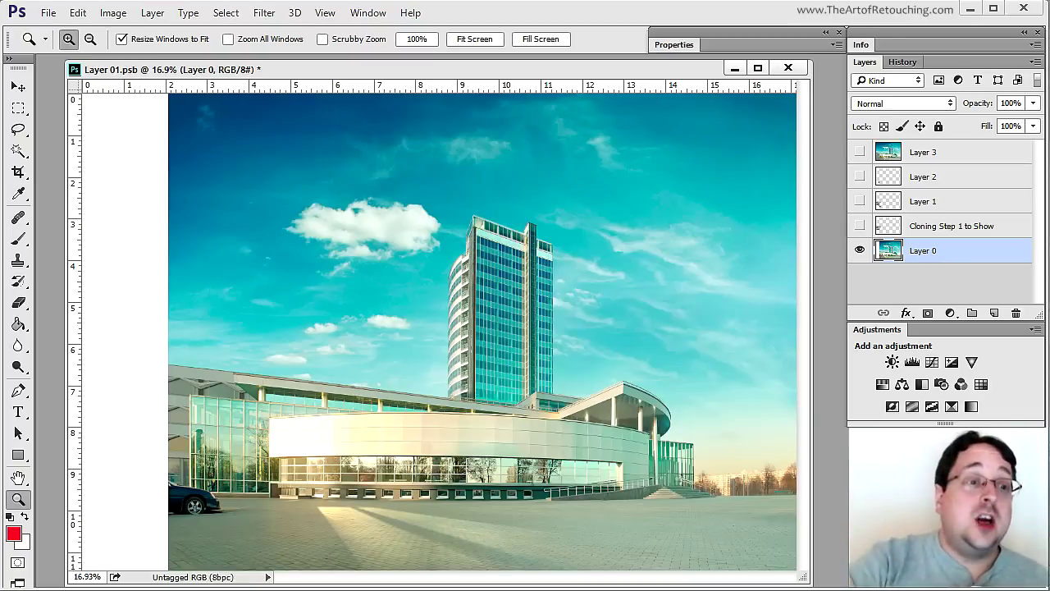
# Place one vertical guide at the tower's left edge and another about 13 inches across the image, and hide the guides.
pyautogui.moveTo(78, 357); pyautogui.dragTo(447, 287)
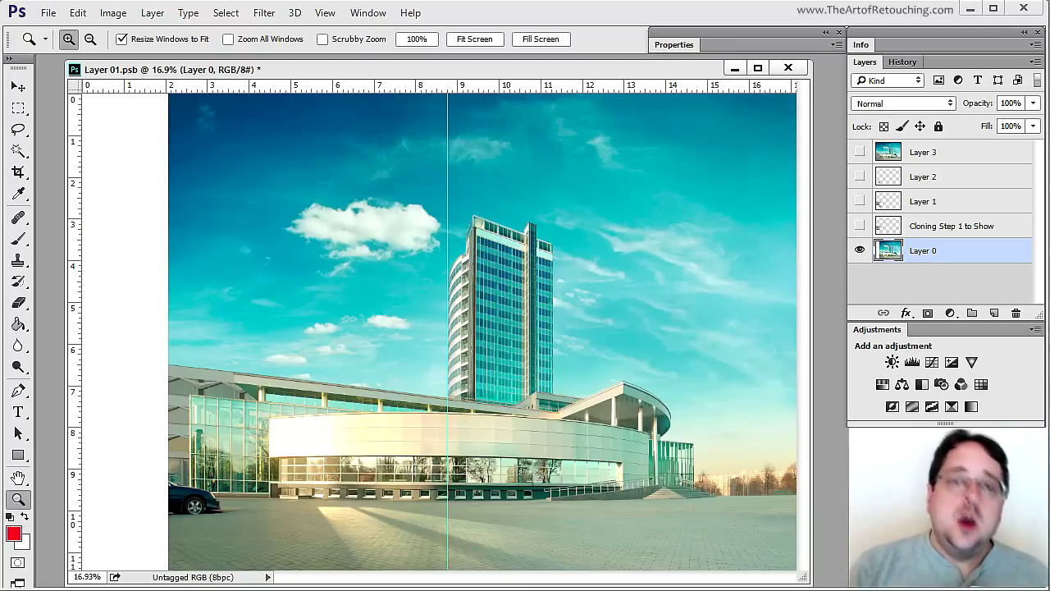
pyautogui.moveTo(78, 360); pyautogui.dragTo(631, 251)
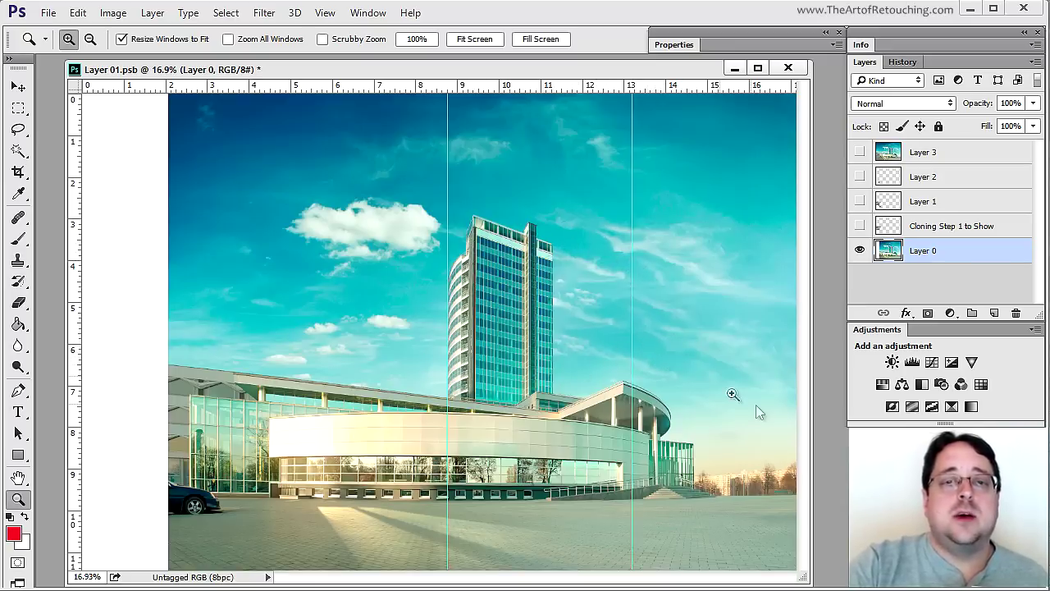
pyautogui.hotkey('ctrl', ';')
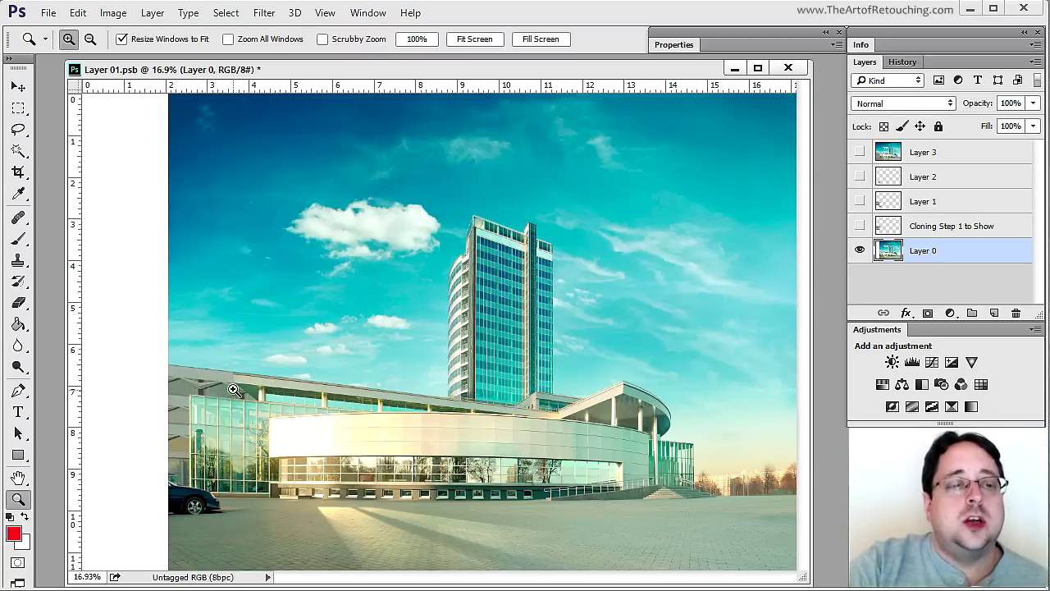
# Compare the image with and without the Cloning Step 1 to Show layer, leaving that layer visible.
pyautogui.click(859, 225)
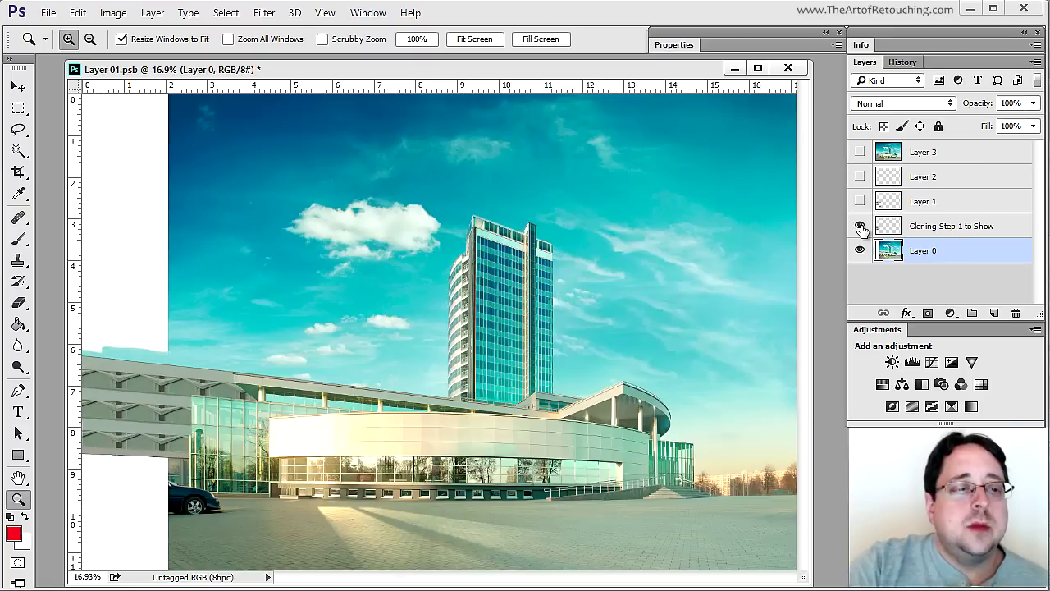
pyautogui.click(859, 225)
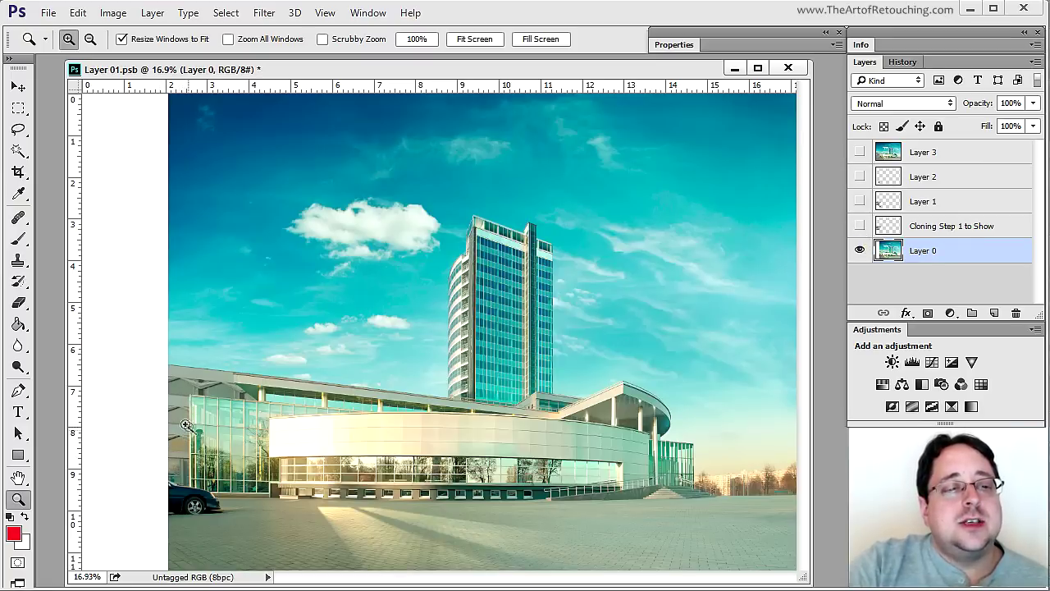
pyautogui.click(859, 226)
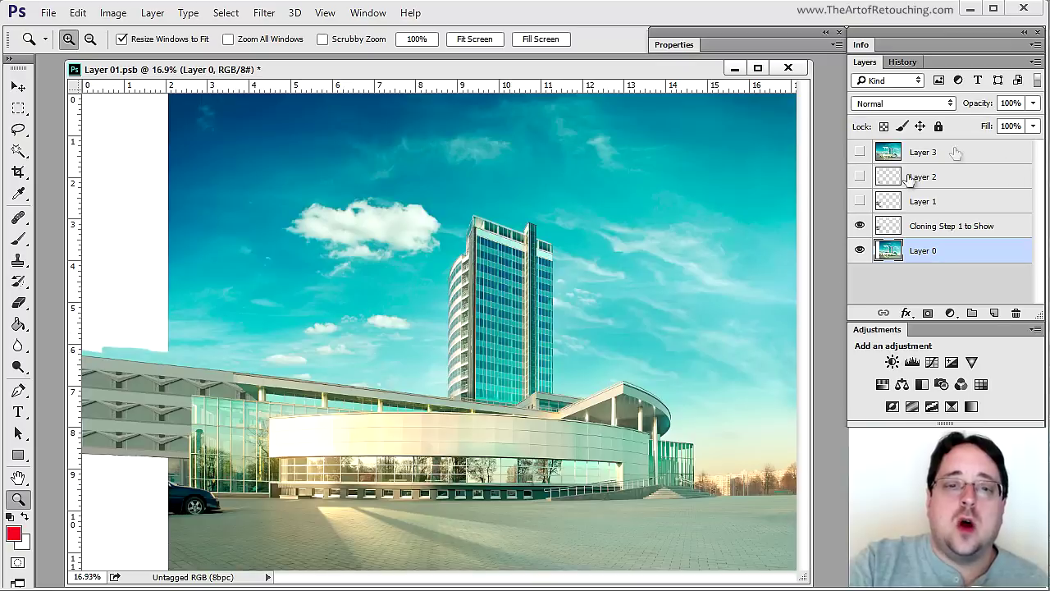
pyautogui.click(860, 225)
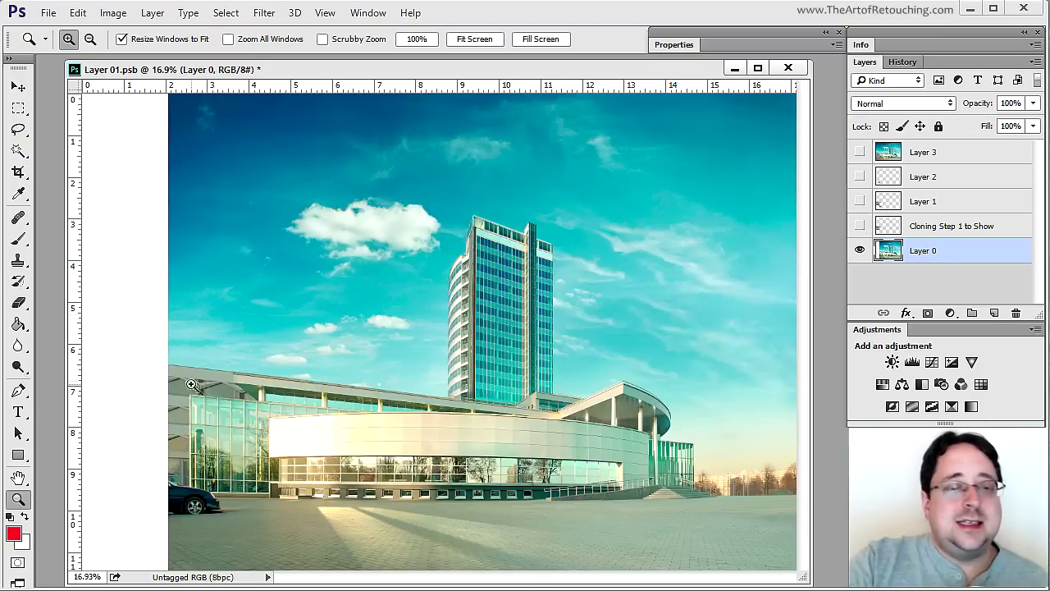
pyautogui.click(860, 227)
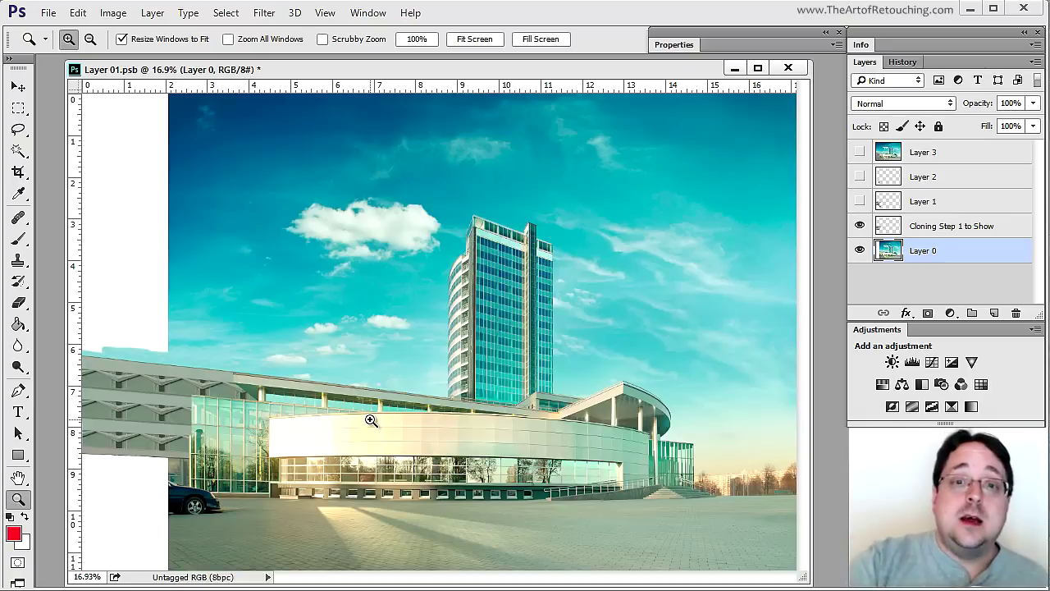
# Compare Layer 1 with the Cloning Step 1 to Show layer over the full image, leaving only Layer 1 shown above Layer 0.
pyautogui.click(859, 202)
pyautogui.click(859, 201)
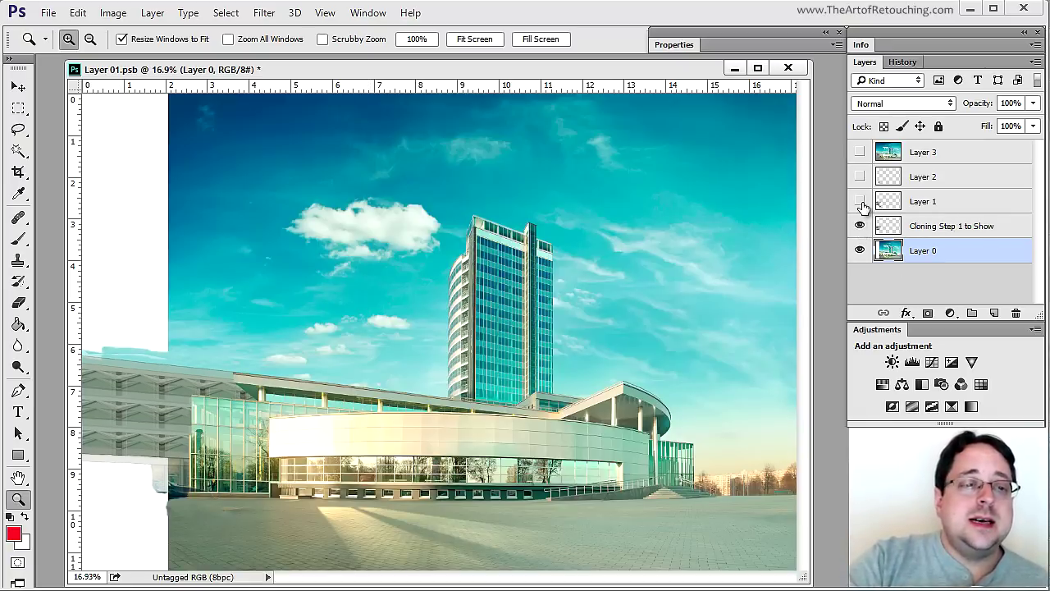
pyautogui.click(860, 202)
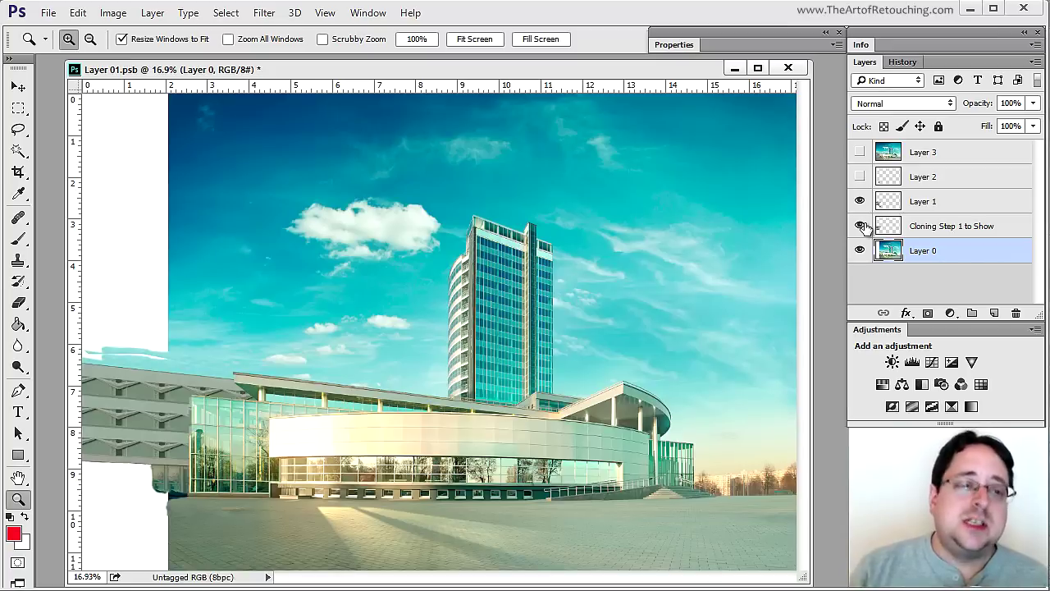
pyautogui.click(860, 226)
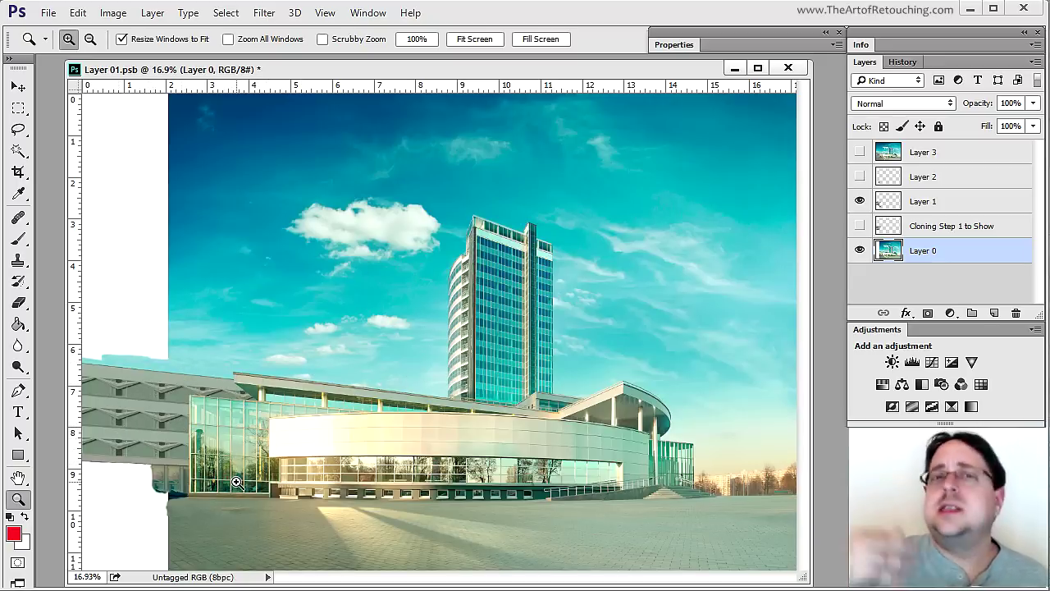
pyautogui.click(858, 225)
pyautogui.click(858, 201)
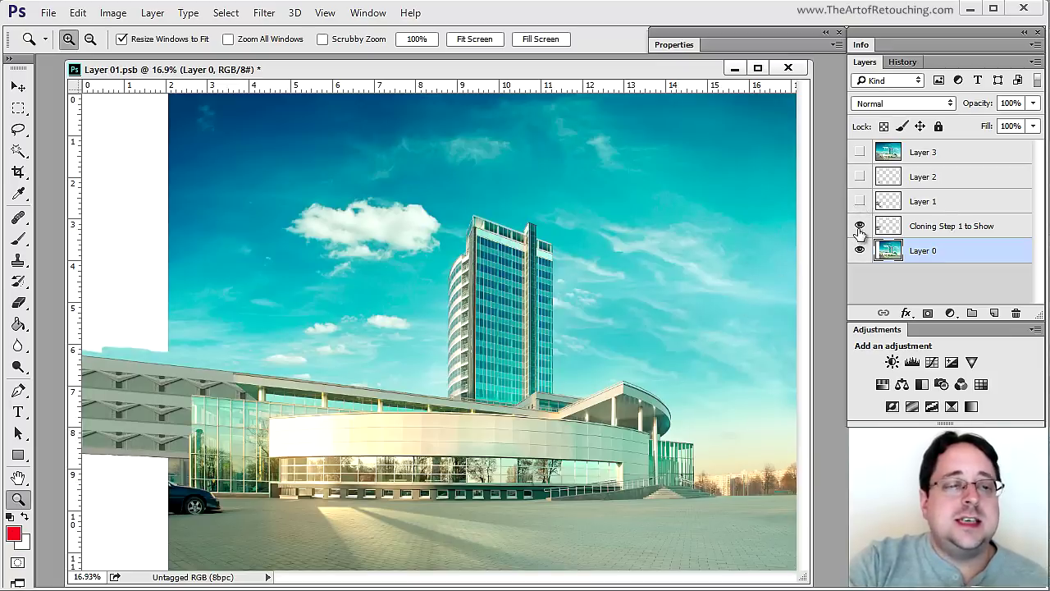
pyautogui.click(858, 201)
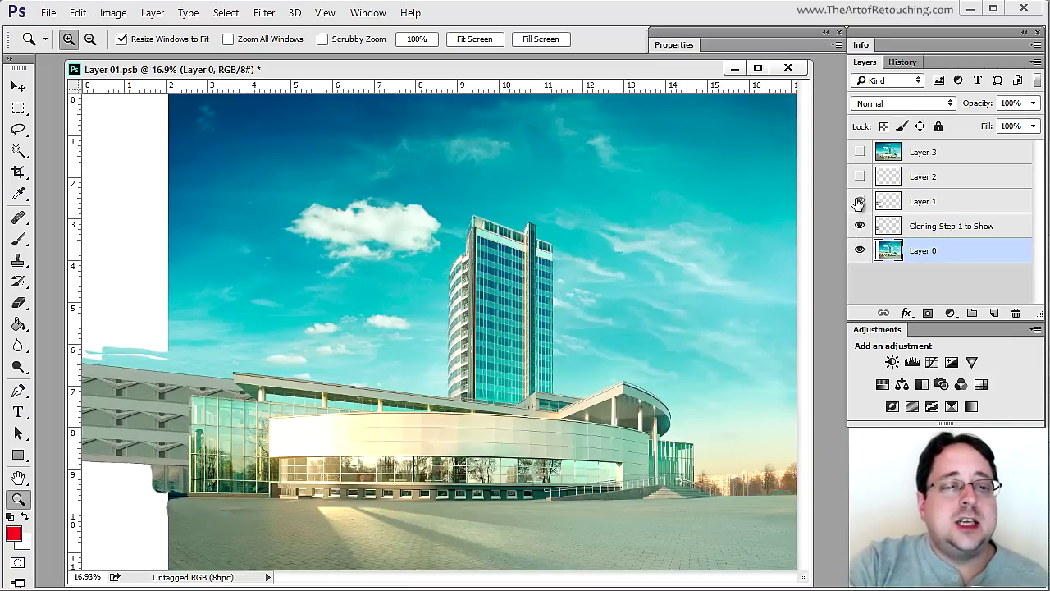
pyautogui.click(858, 201)
pyautogui.click(859, 201)
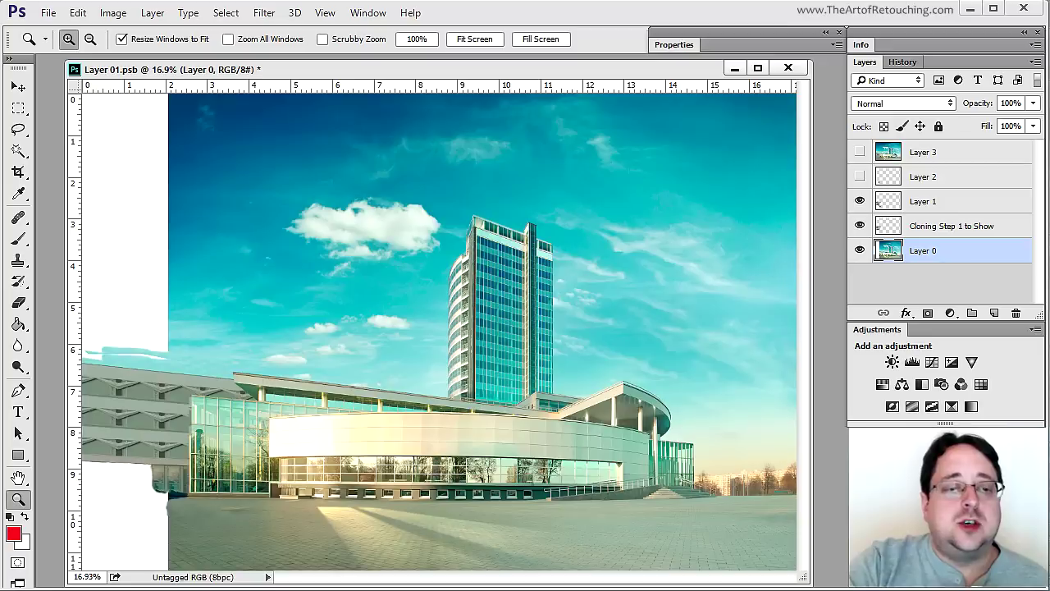
pyautogui.click(858, 225)
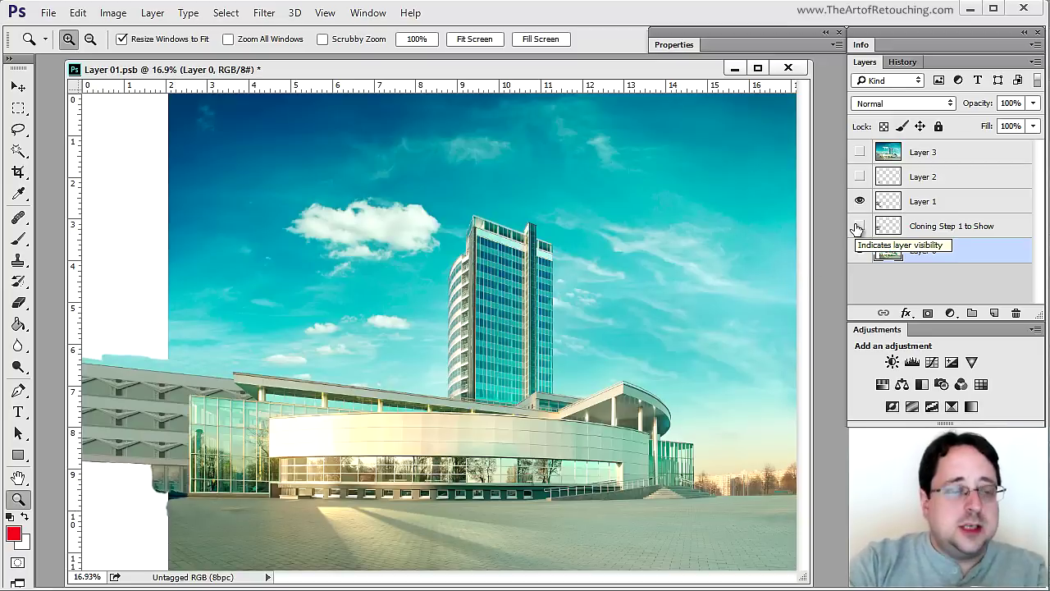
# Compare the Cloning Step 1 to Show layer with Layer 1 close up around the parked car, leaving only Layer 1 above Layer 0.
pyautogui.click(226, 442)
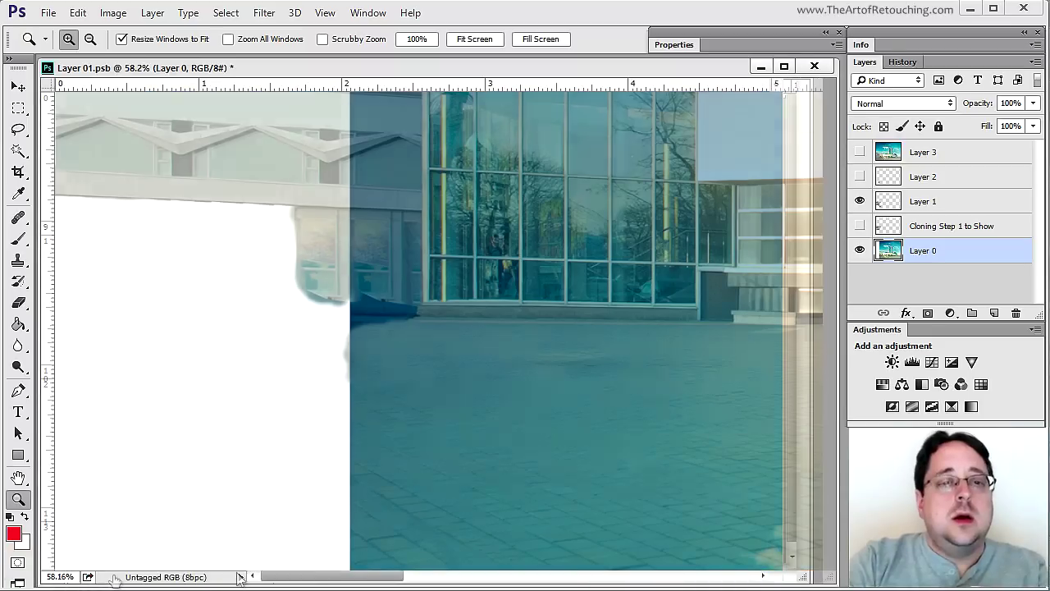
pyautogui.click(859, 225)
pyautogui.click(859, 201)
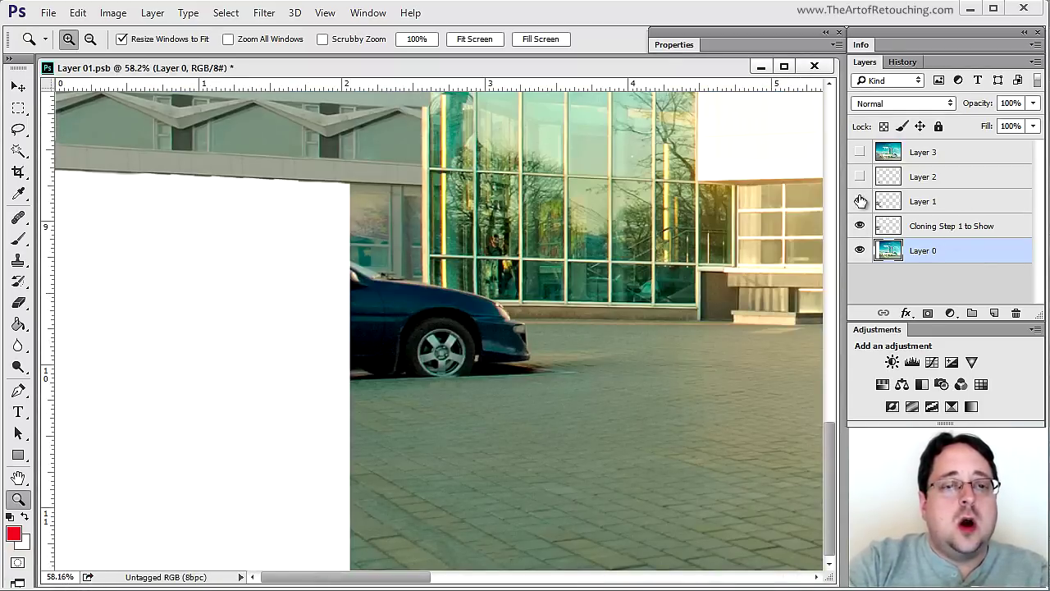
pyautogui.click(858, 201)
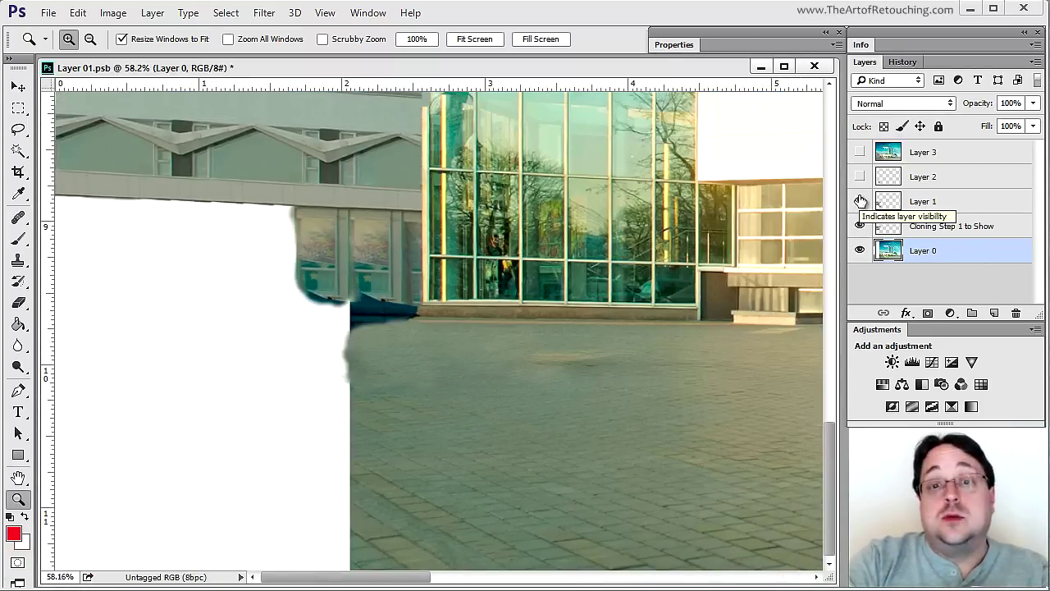
pyautogui.click(860, 201)
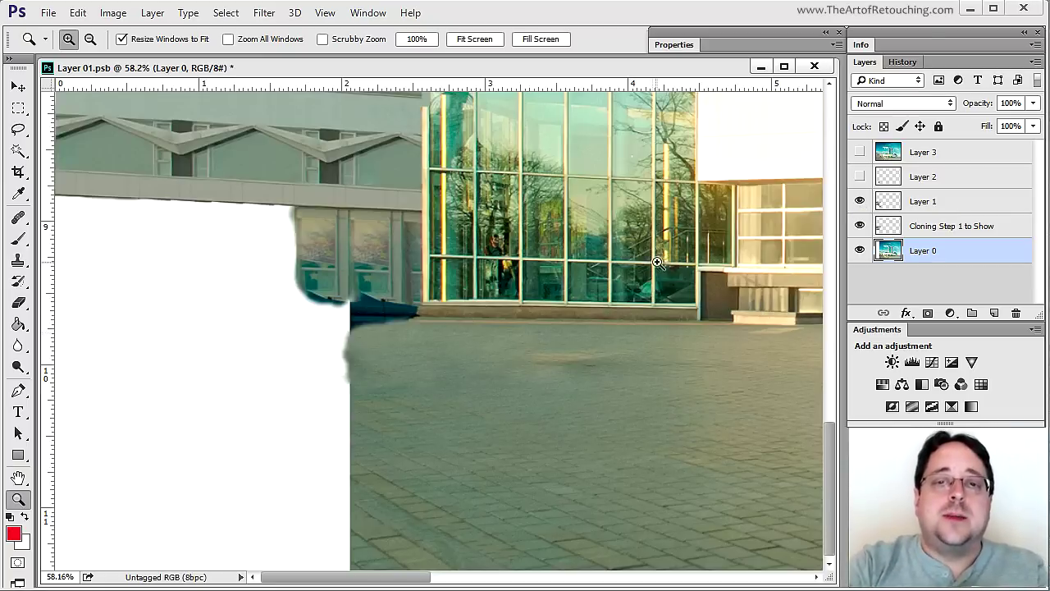
pyautogui.click(859, 201)
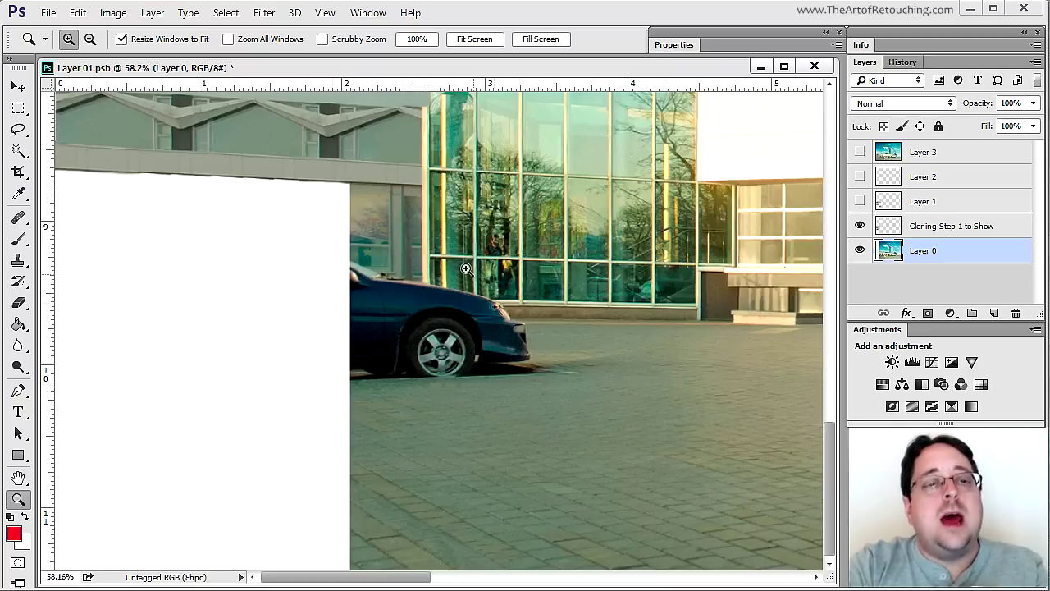
pyautogui.click(859, 201)
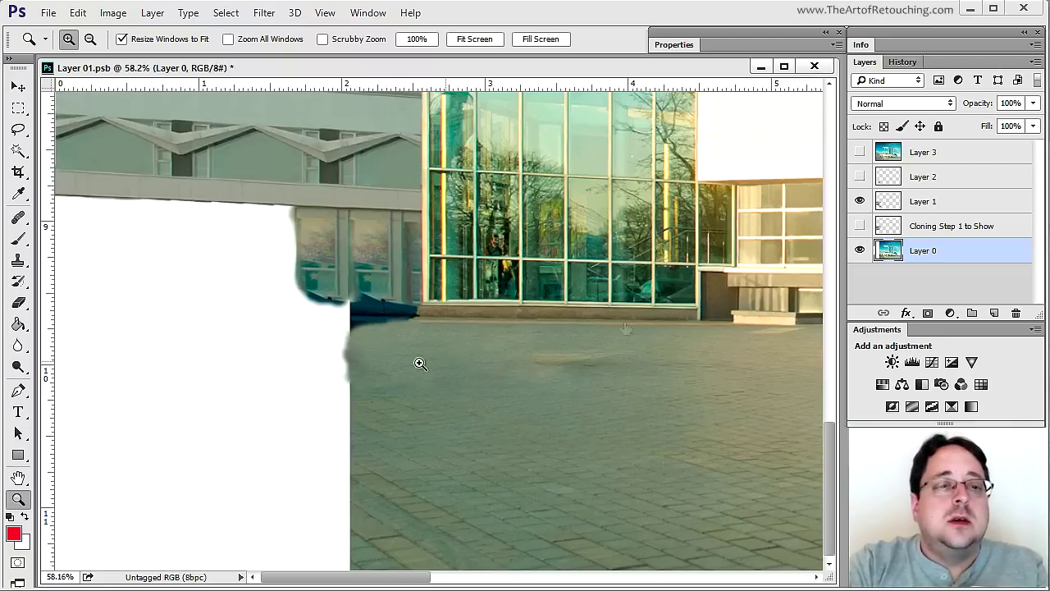
pyautogui.click(859, 226)
pyautogui.click(859, 201)
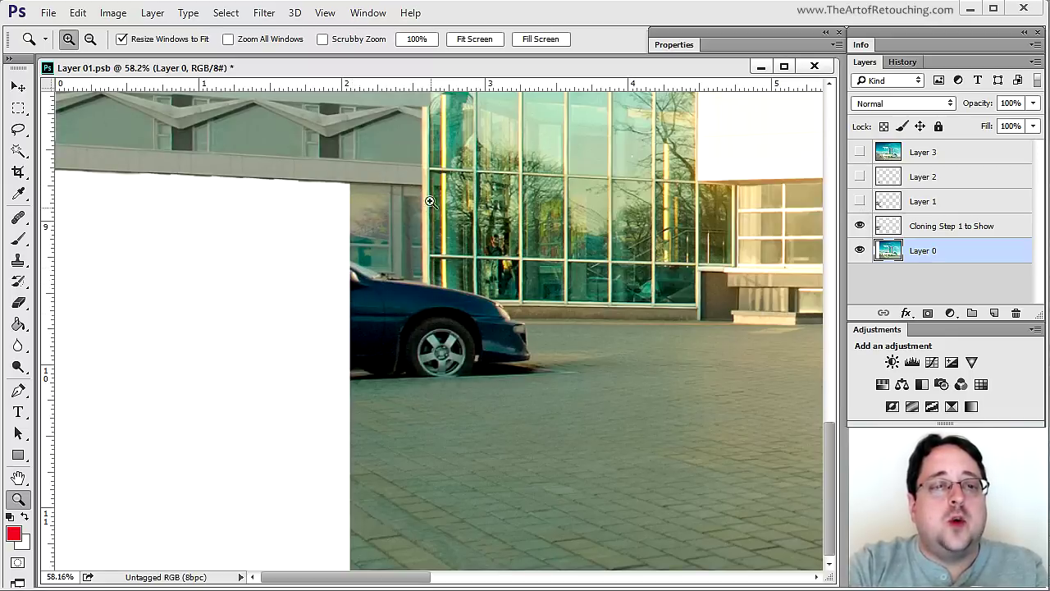
pyautogui.click(857, 227)
pyautogui.click(859, 201)
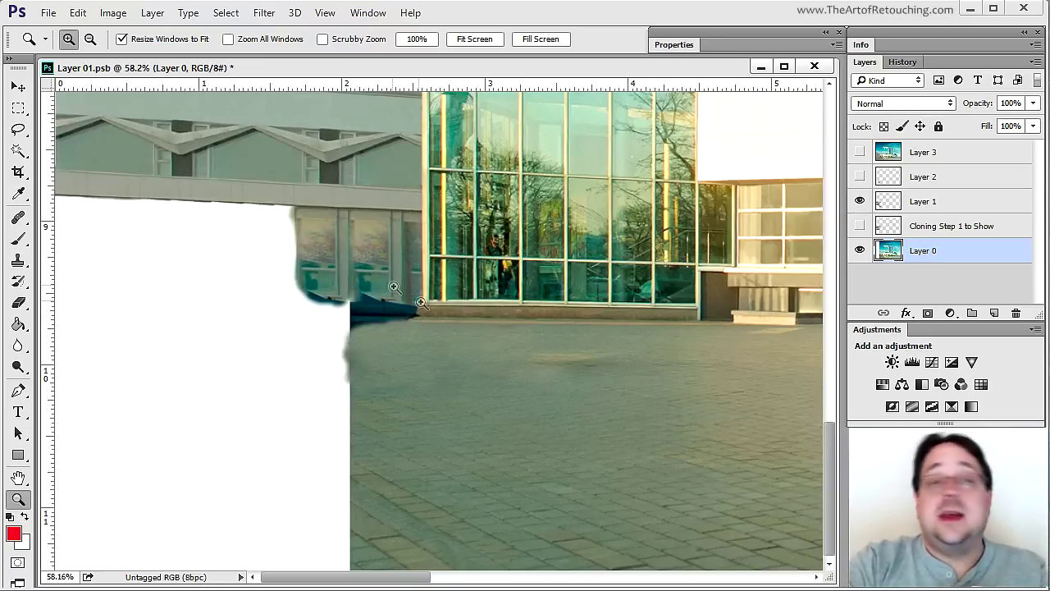
# Show Layer 2 to check the retouched paving beside the glass facade, and compare the full image with and without Layer 3.
pyautogui.hotkey('ctrl', '+')
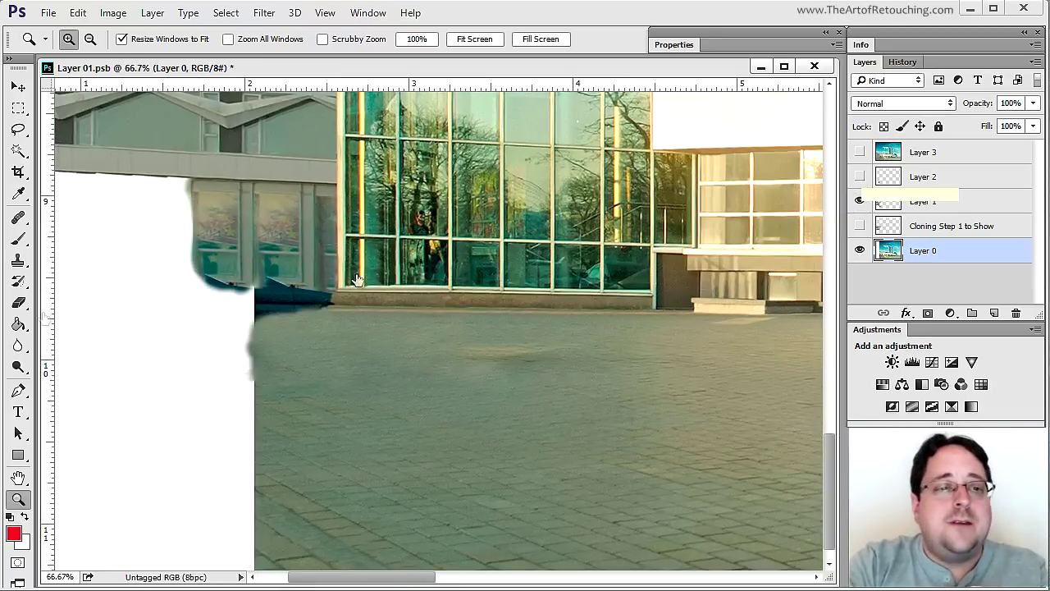
pyautogui.click(860, 176)
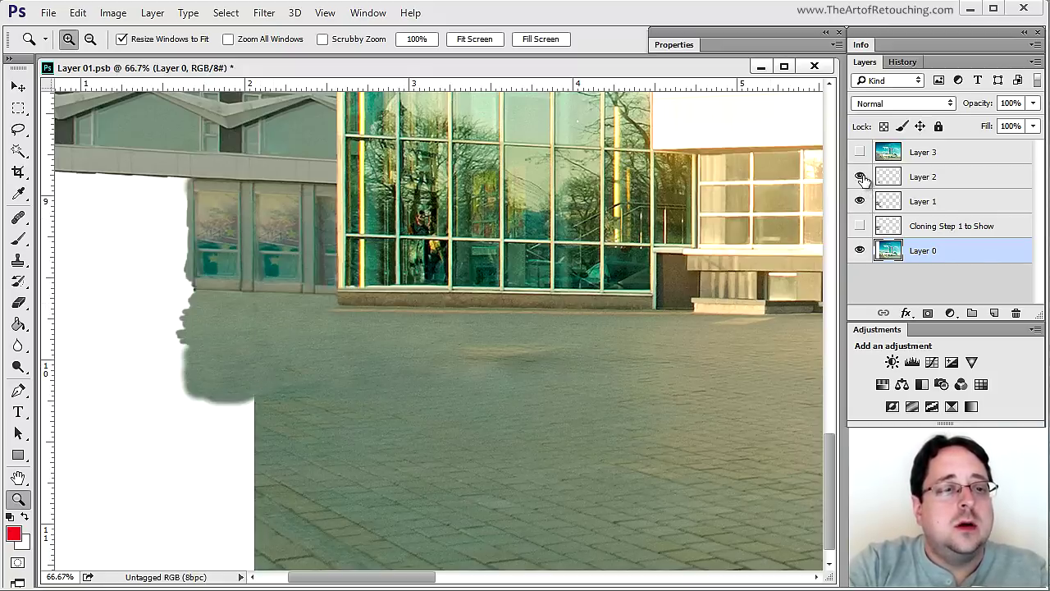
pyautogui.click(860, 176)
pyautogui.click(860, 177)
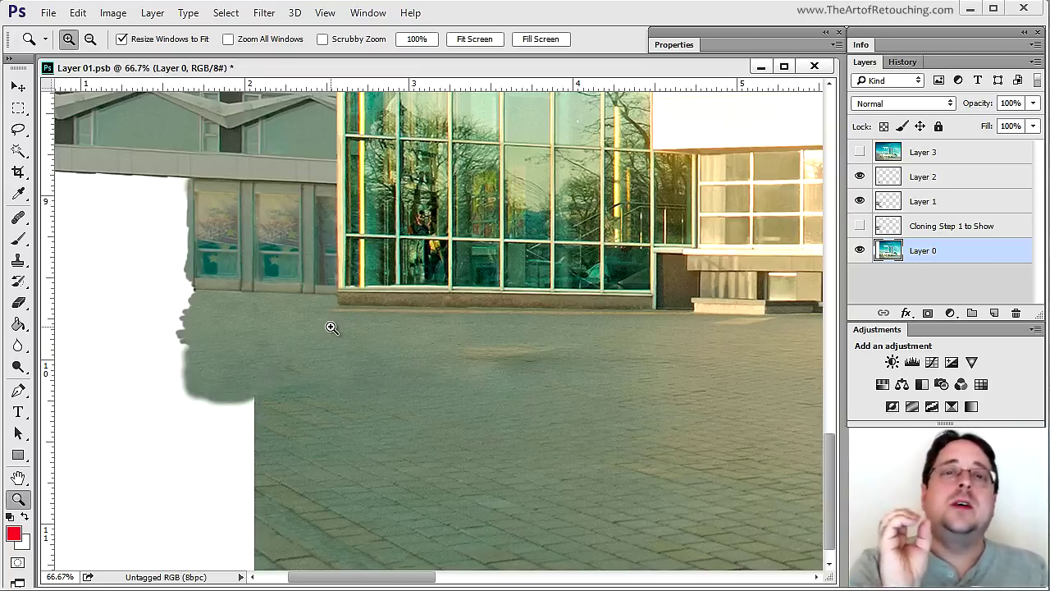
pyautogui.hotkey('ctrl', '0')
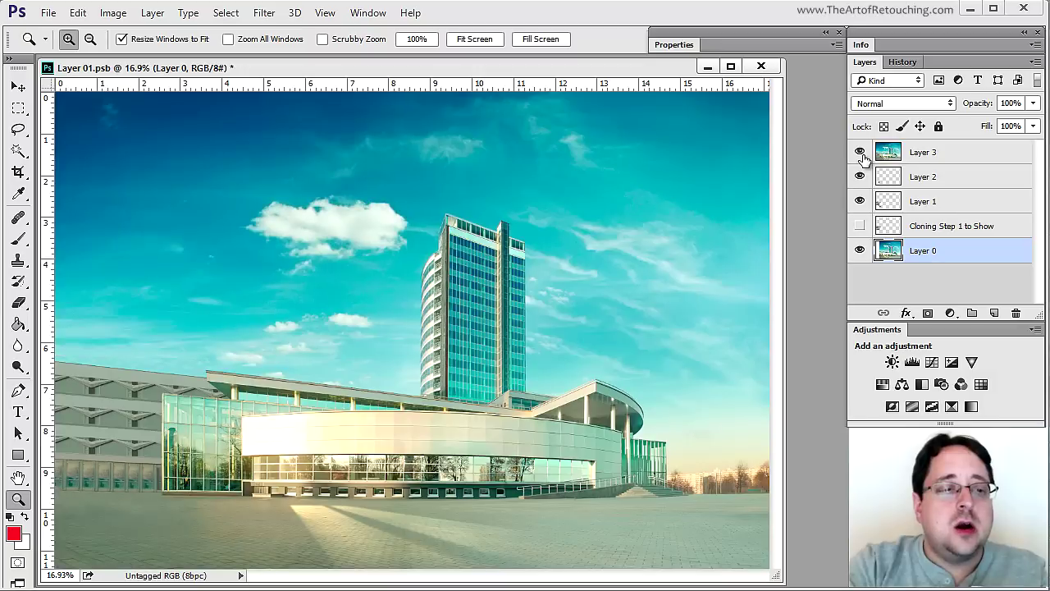
pyautogui.click(859, 152)
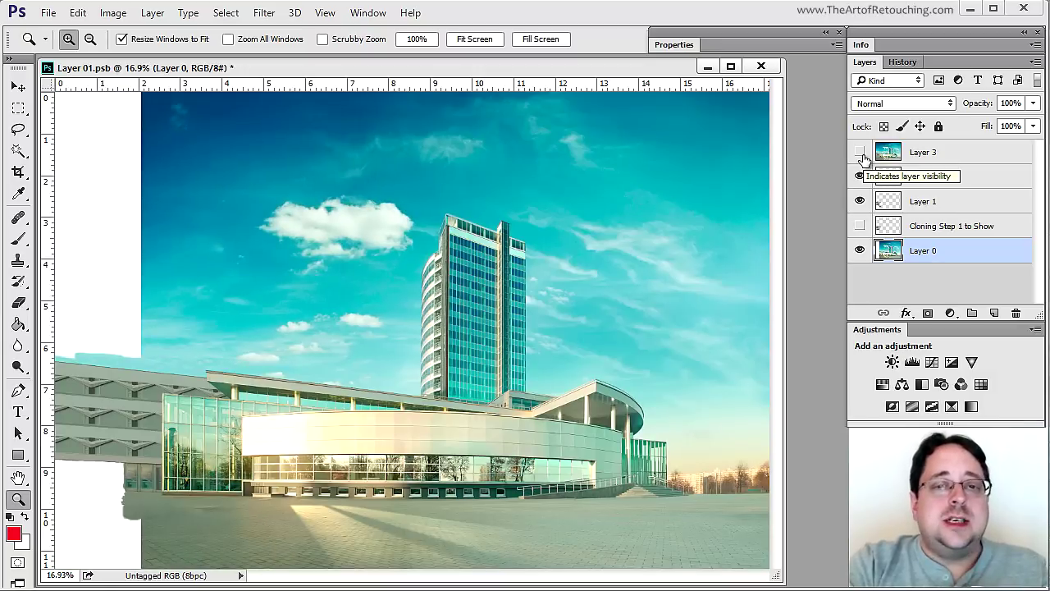
# Compare the extended sky and paving in Layer 3 with the unfinished cloning layers below, leaving Layer 3 hidden.
pyautogui.click(860, 153)
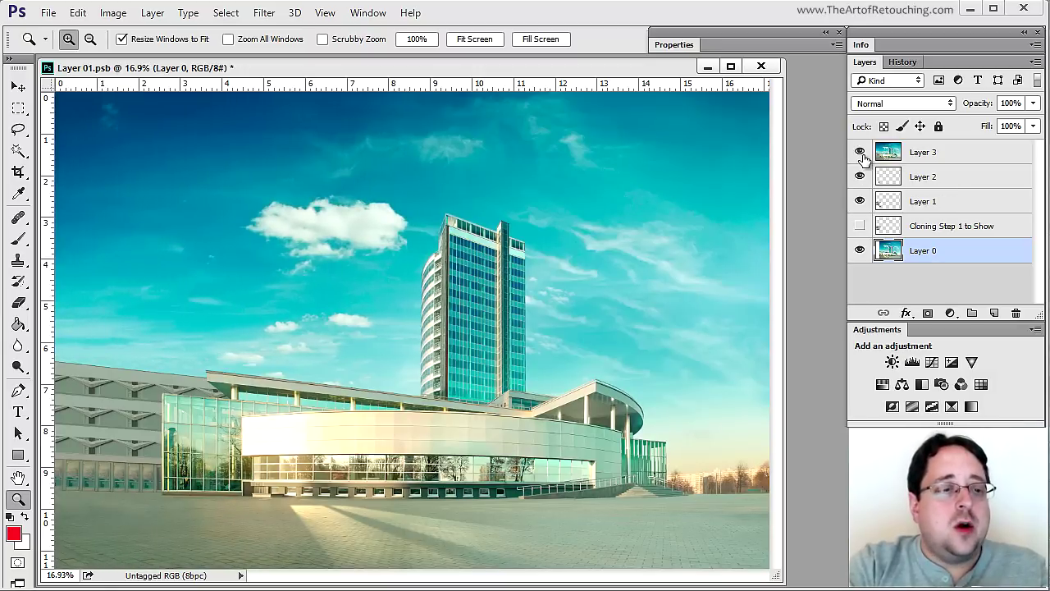
pyautogui.click(859, 152)
pyautogui.click(860, 153)
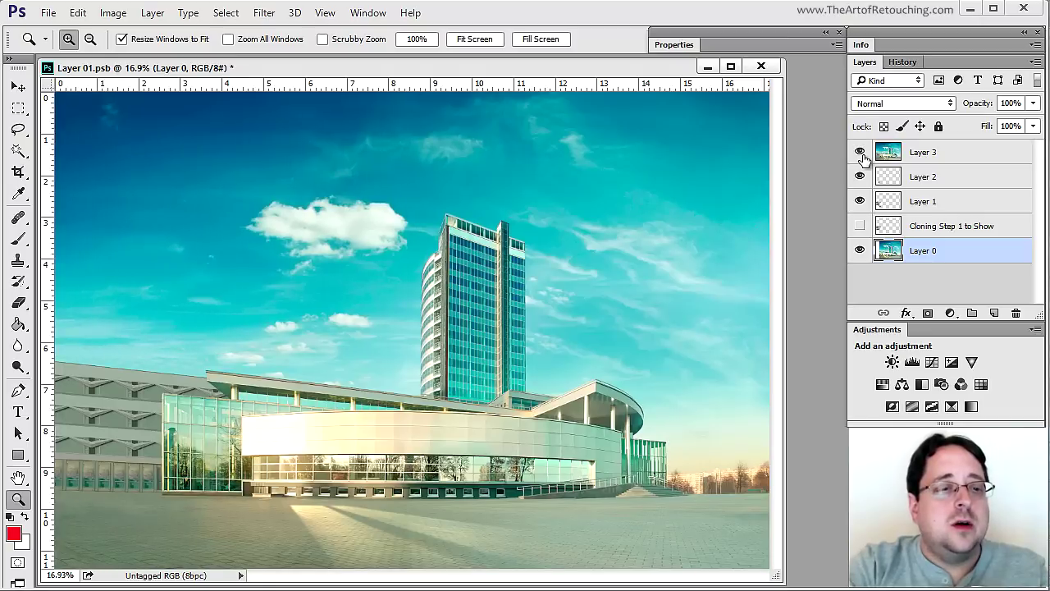
pyautogui.click(860, 152)
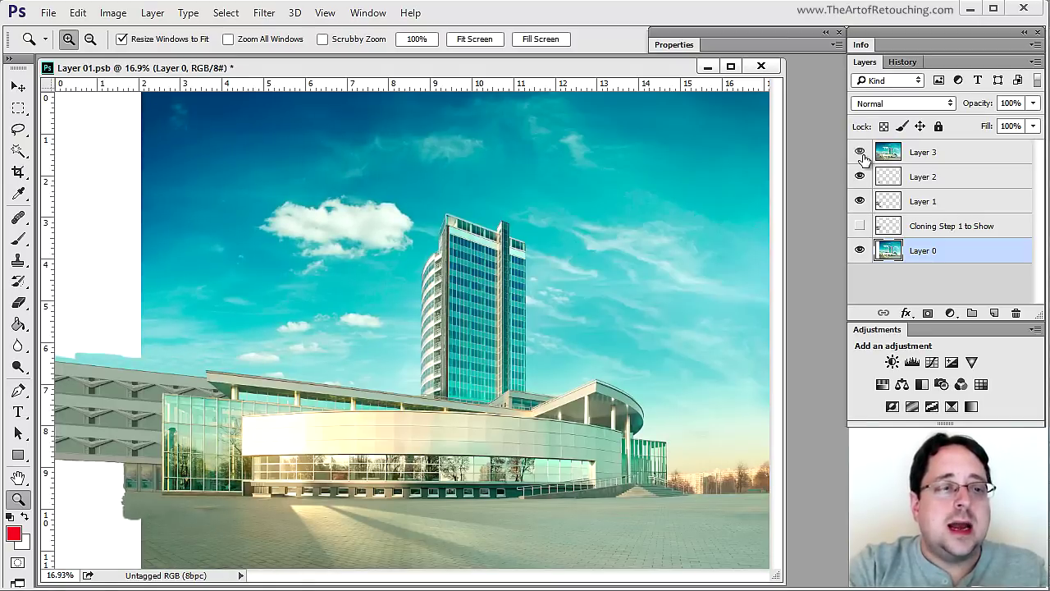
pyautogui.click(859, 153)
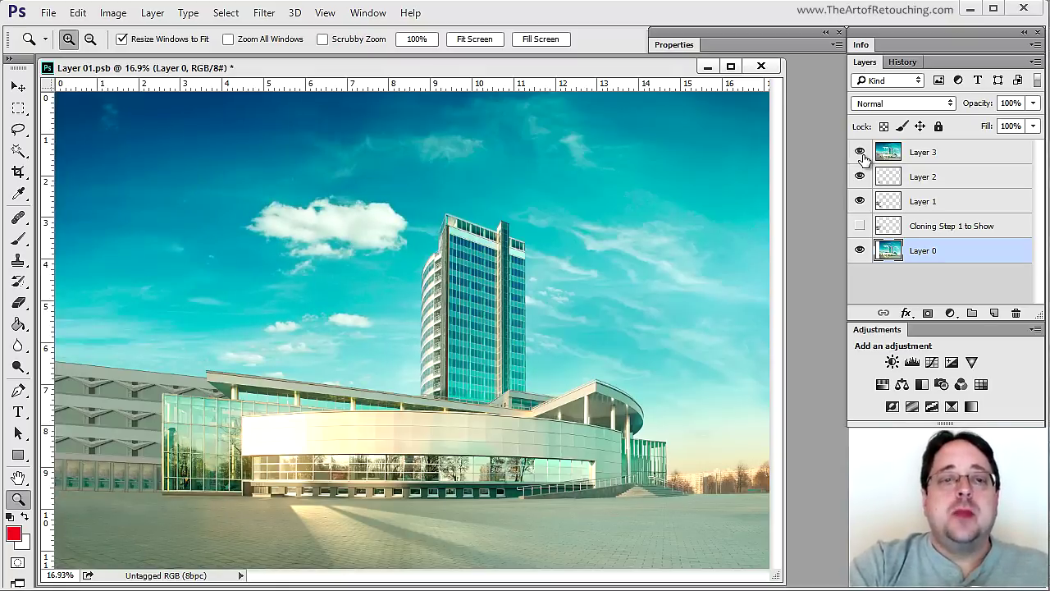
pyautogui.click(859, 152)
pyautogui.click(858, 152)
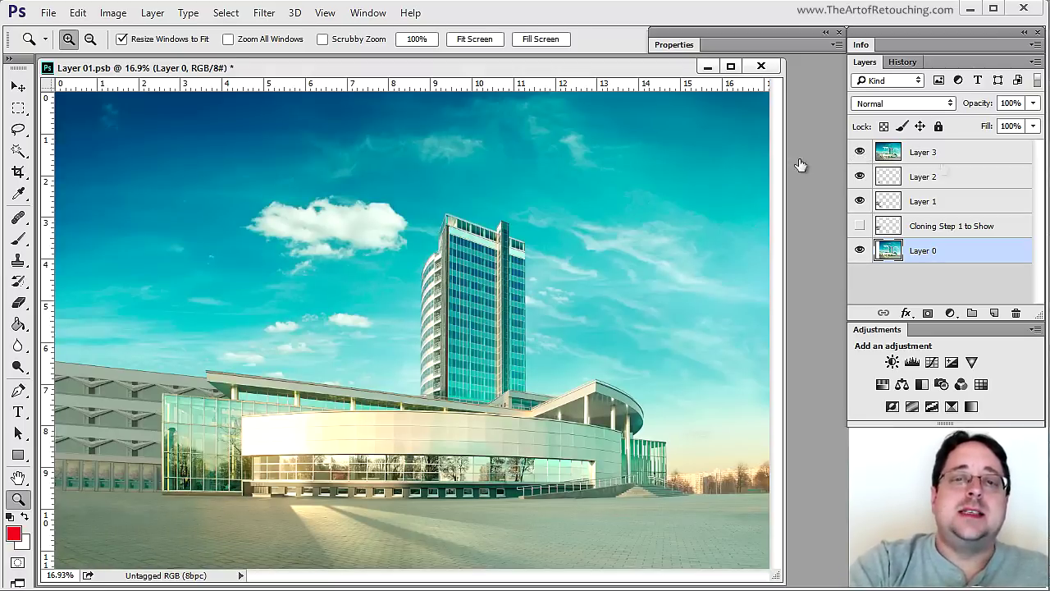
pyautogui.click(860, 152)
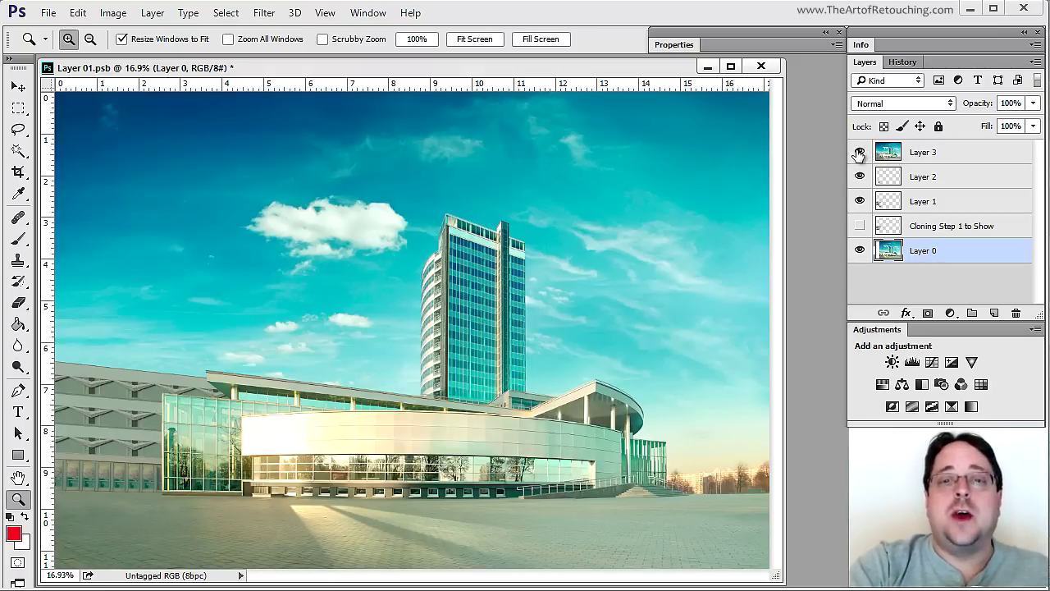
# Delete the Cloning Step 1 to Show layer from the layer stack.
pyautogui.click(968, 182)
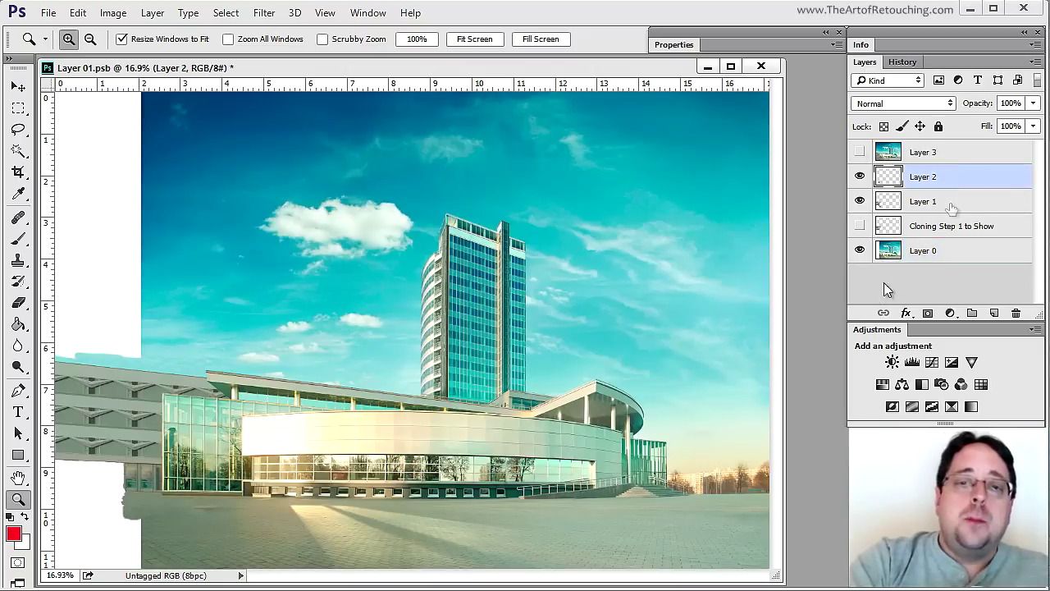
pyautogui.keyDown('shift'); pyautogui.click(934, 251); pyautogui.keyUp('shift')
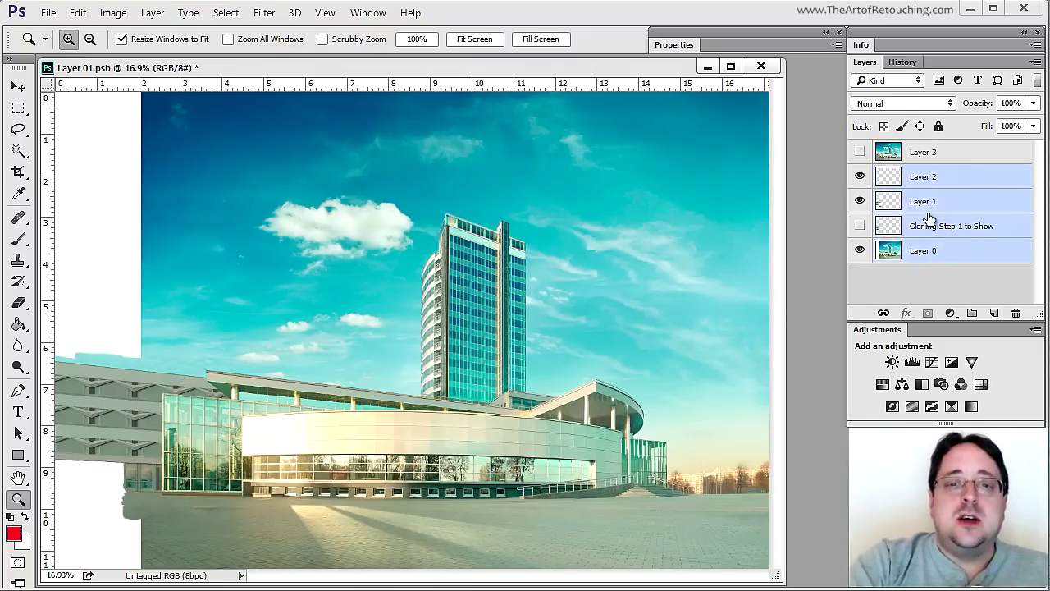
pyautogui.click(966, 227)
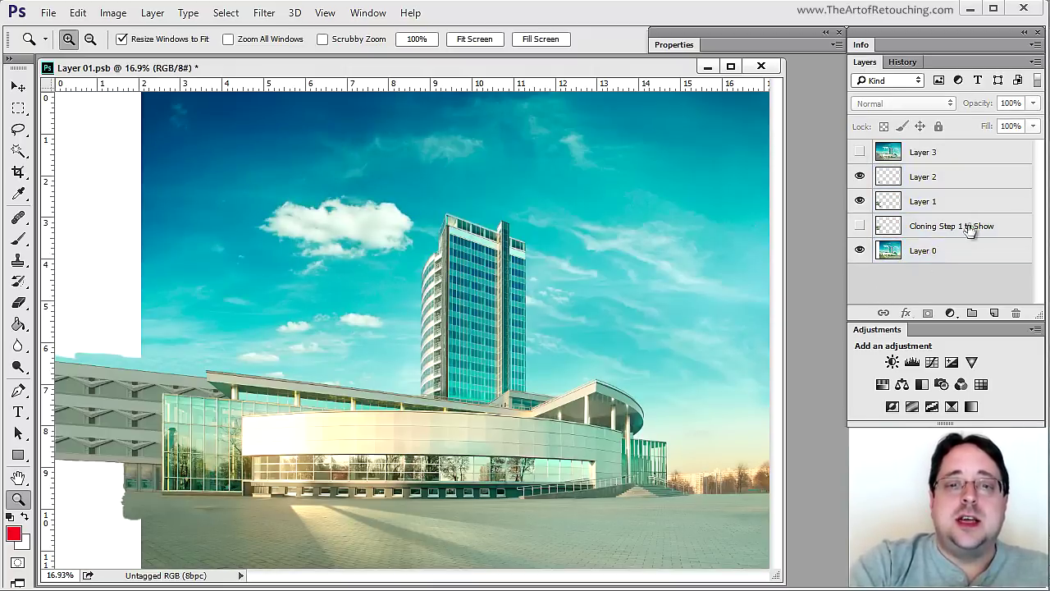
pyautogui.click(1015, 313)
# Stamp Layer 2, Layer 1 and Layer 0 into a merged copy and show only that copy.
pyautogui.keyDown('shift'); pyautogui.click(940, 179); pyautogui.keyUp('shift')
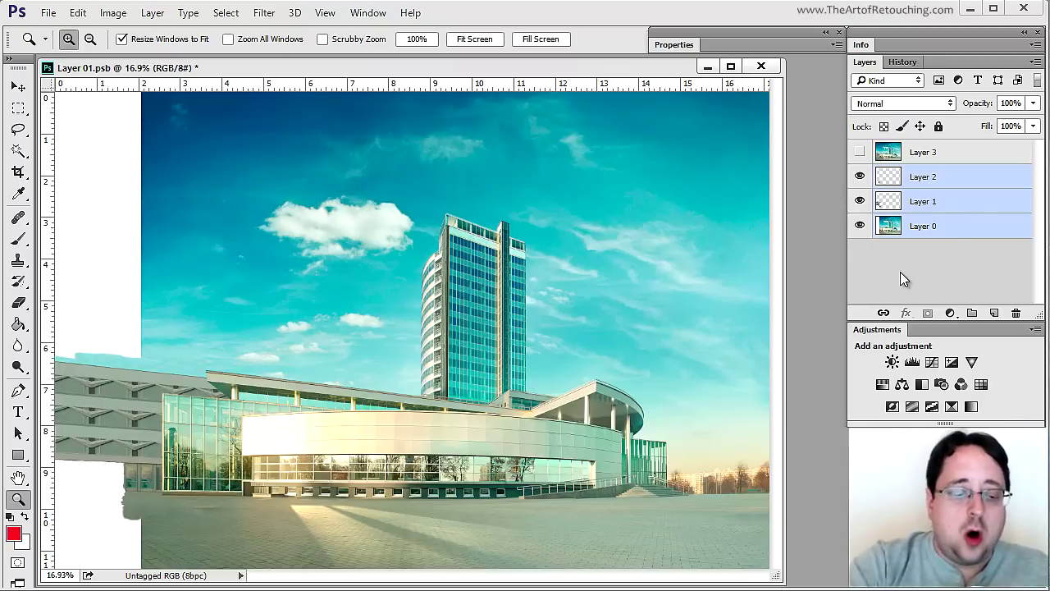
pyautogui.press('alt')
pyautogui.hotkey('ctrl', 'alt', 'e')
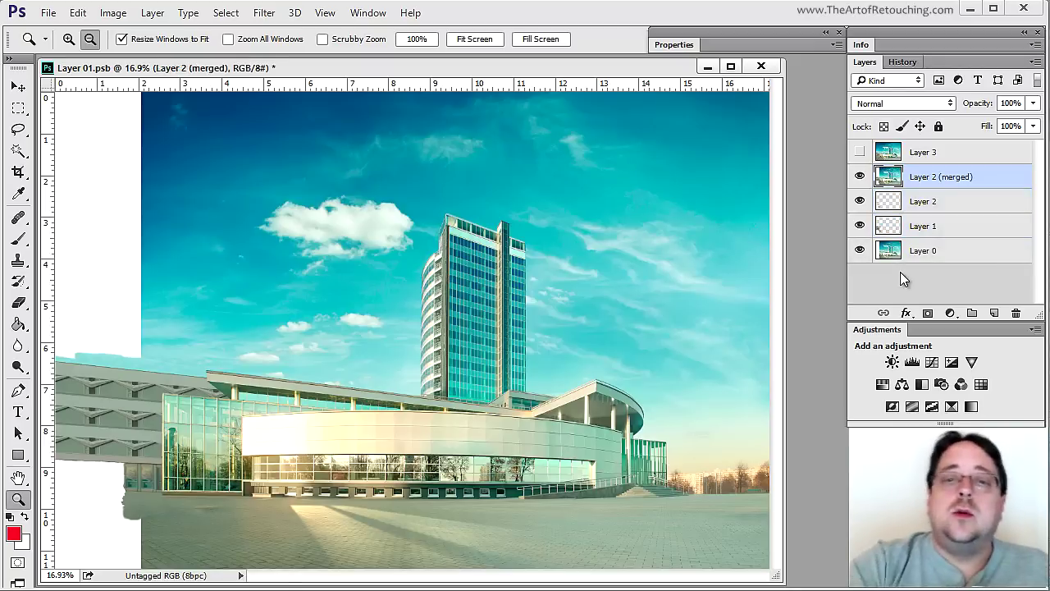
pyautogui.keyDown('alt'); pyautogui.click(859, 177); pyautogui.keyUp('alt')
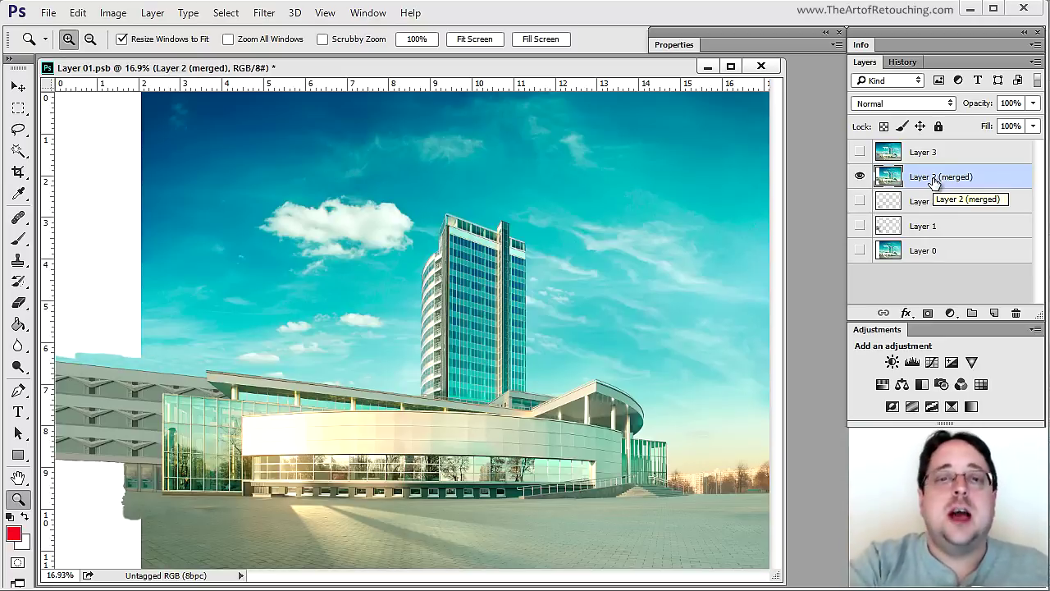
# Lasso the sky between the blank canvas and the tower, and stretch it with Content-Aware Scale to about 138% width over the blank area.
pyautogui.scroll(1, 418, 345)
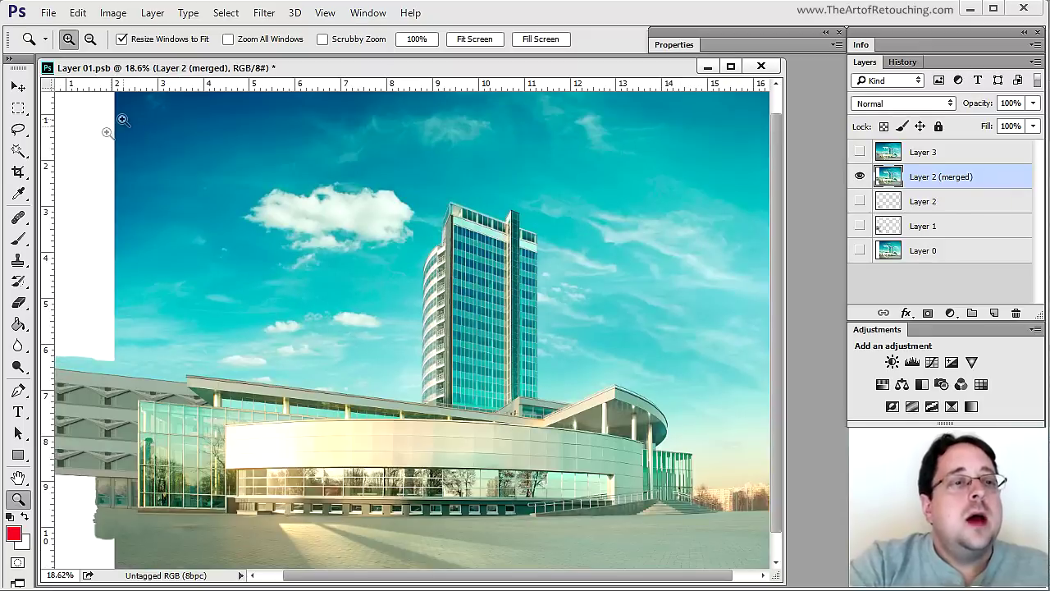
pyautogui.click(18, 128)
pyautogui.moveTo(132, 98)
pyautogui.mouseDown()
pyautogui.moveTo(266, 100)
pyautogui.moveTo(394, 144)
pyautogui.moveTo(424, 187)
pyautogui.moveTo(423, 218)
pyautogui.moveTo(398, 266)
pyautogui.moveTo(408, 317)
pyautogui.moveTo(393, 379)
pyautogui.moveTo(304, 378)
pyautogui.moveTo(240, 357)
pyautogui.moveTo(154, 365)
pyautogui.moveTo(141, 352)
pyautogui.moveTo(115, 176)
pyautogui.moveTo(125, 96)
pyautogui.mouseUp()
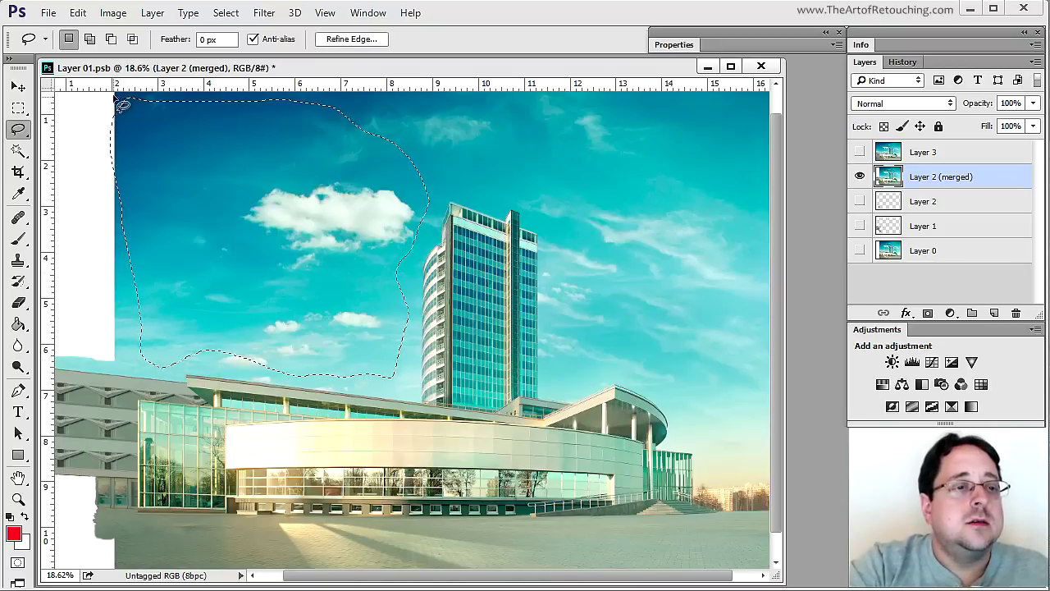
pyautogui.click(77, 13)
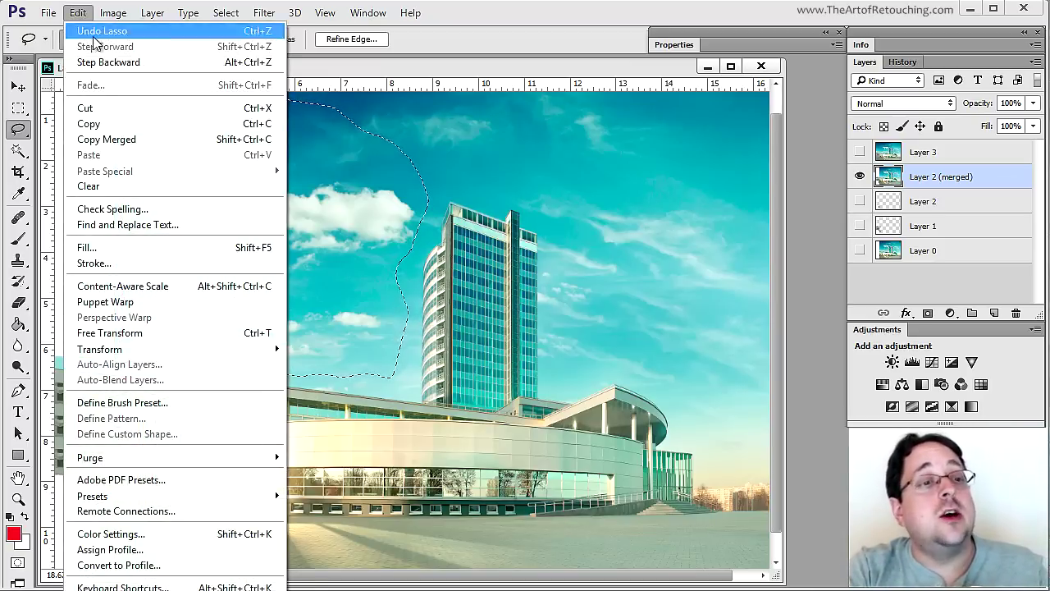
pyautogui.click(184, 284)
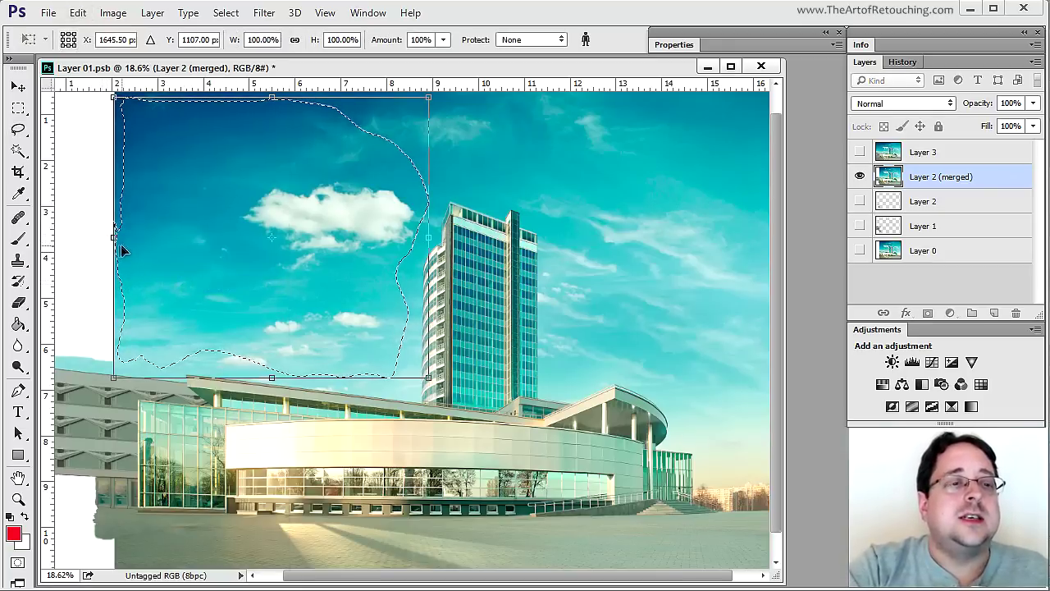
pyautogui.moveTo(115, 240); pyautogui.dragTo(25, 235)
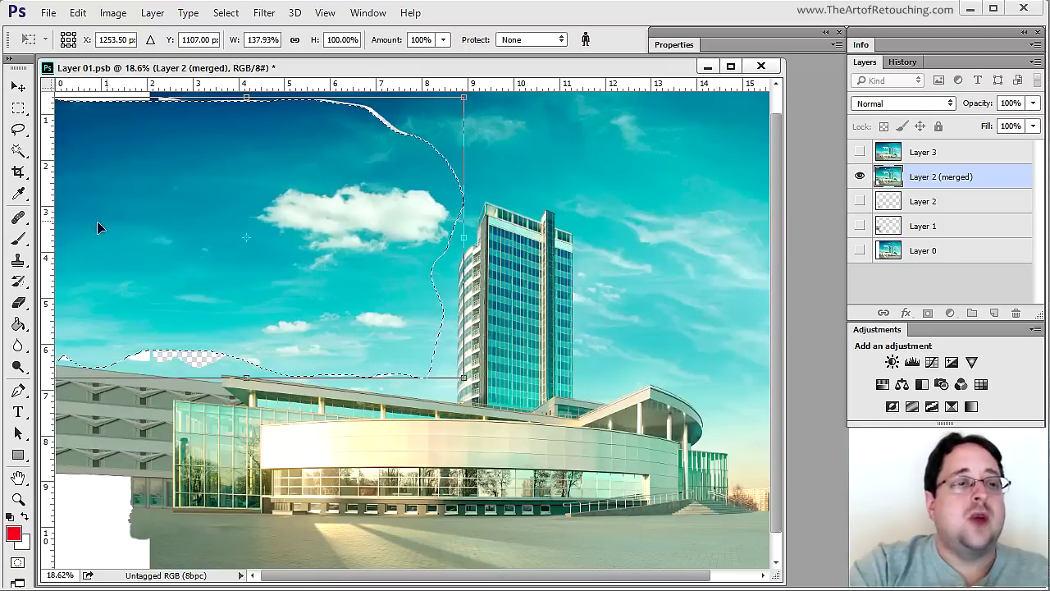
# Return the stretched sky to 100% width, apply the scaling and deselect the area.
pyautogui.moveTo(56, 237); pyautogui.dragTo(149, 237)
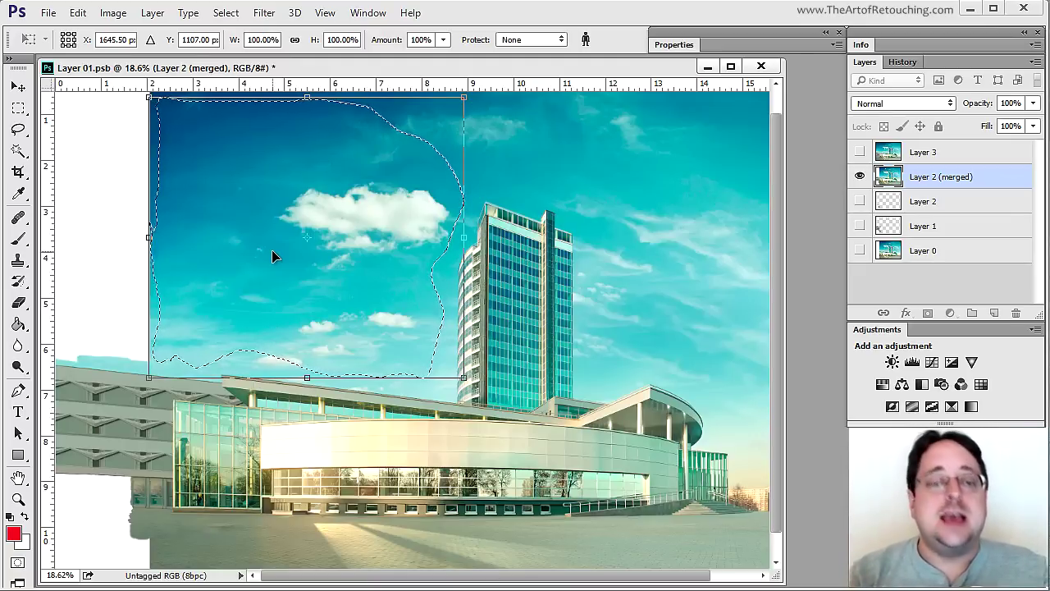
pyautogui.press('Return')
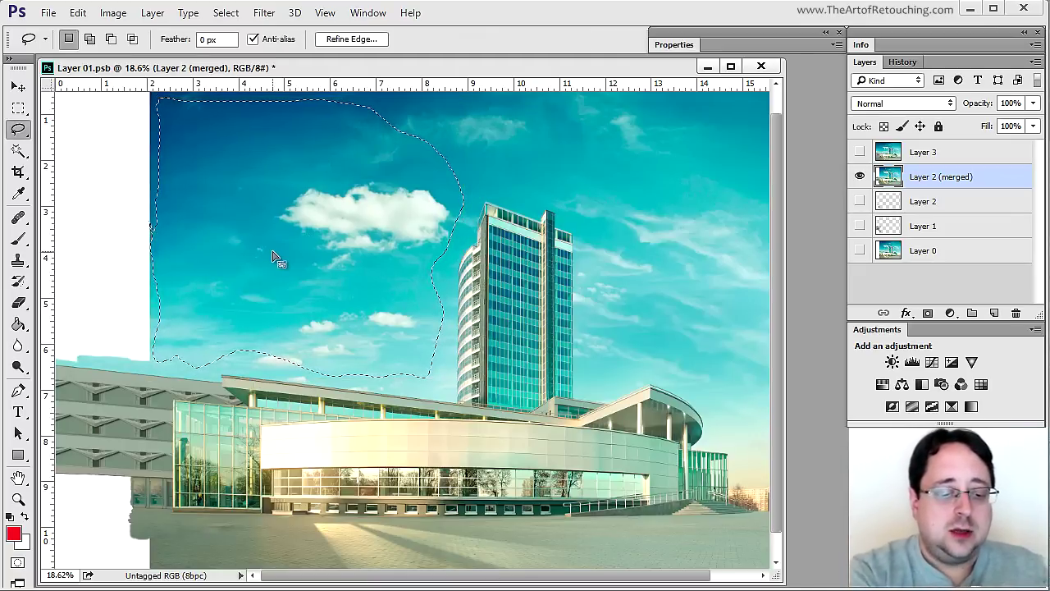
pyautogui.hotkey('ctrl', 'd')
# Lasso the tower with its surrounding sky and try stretching it leftward to about 171% width with Free Transform.
pyautogui.moveTo(425, 138)
pyautogui.mouseDown()
pyautogui.moveTo(492, 139)
pyautogui.moveTo(663, 238)
pyautogui.moveTo(648, 371)
pyautogui.moveTo(539, 405)
pyautogui.moveTo(411, 141)
pyautogui.mouseUp()
pyautogui.click(78, 13)
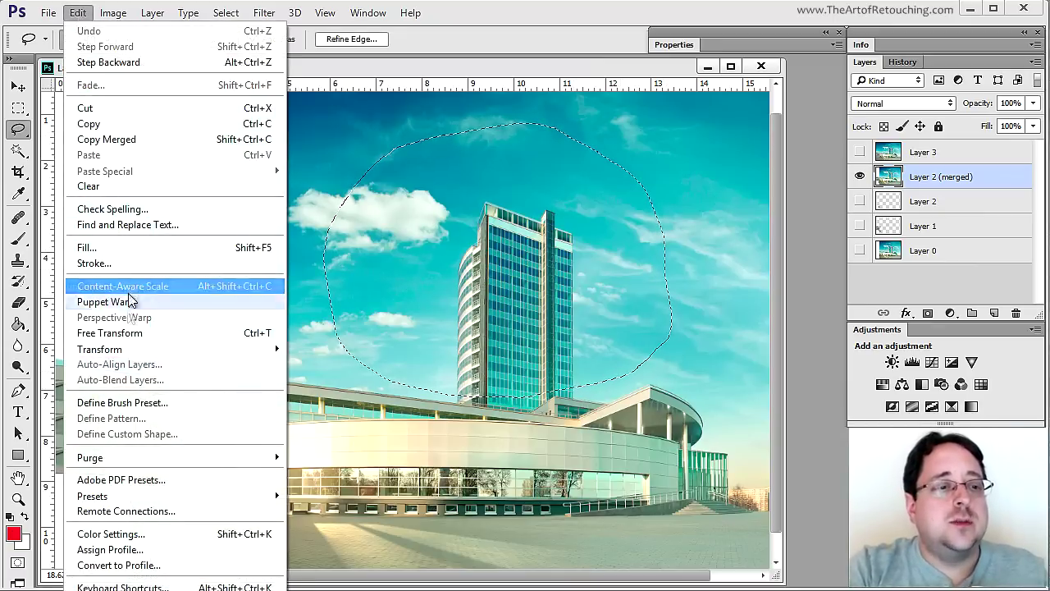
pyautogui.click(132, 333)
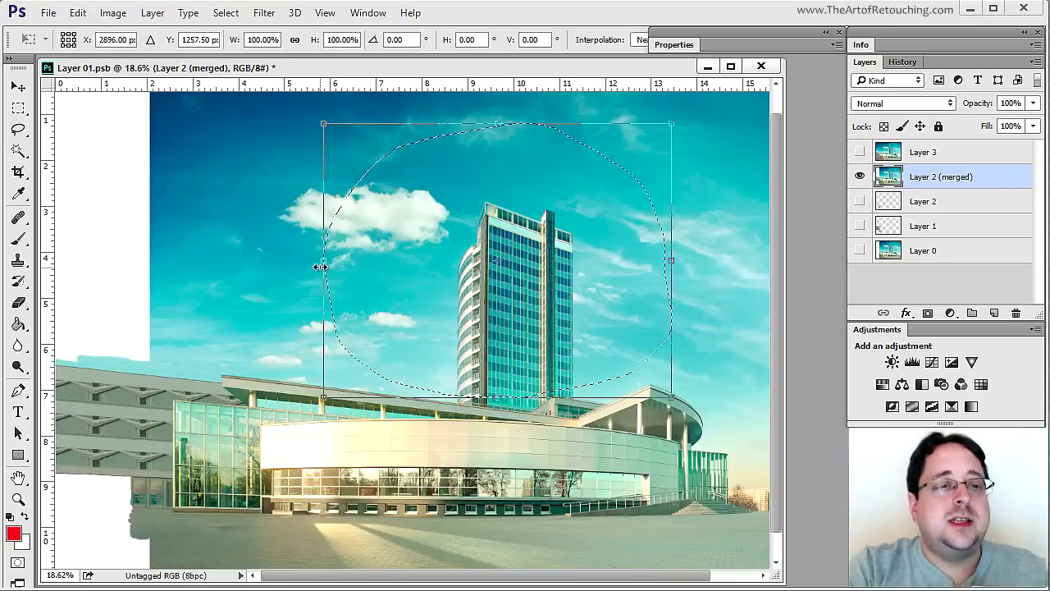
pyautogui.moveTo(323, 261); pyautogui.dragTo(72, 284)
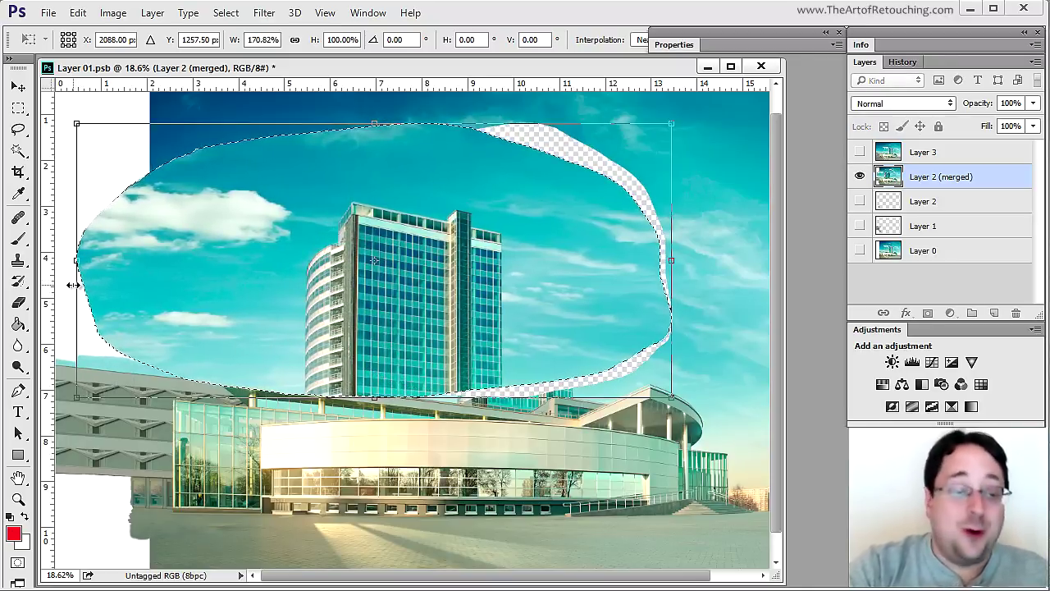
pyautogui.press('Escape')
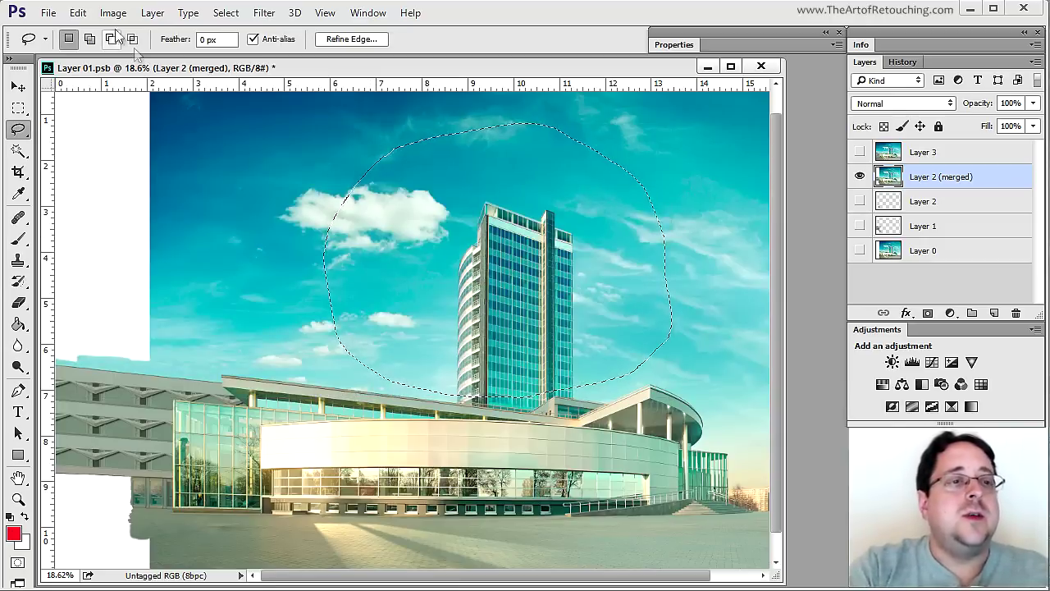
# Try stretching the same tower selection leftward to about 177% width with Content-Aware Scale, and clear the selection.
pyautogui.click(82, 13)
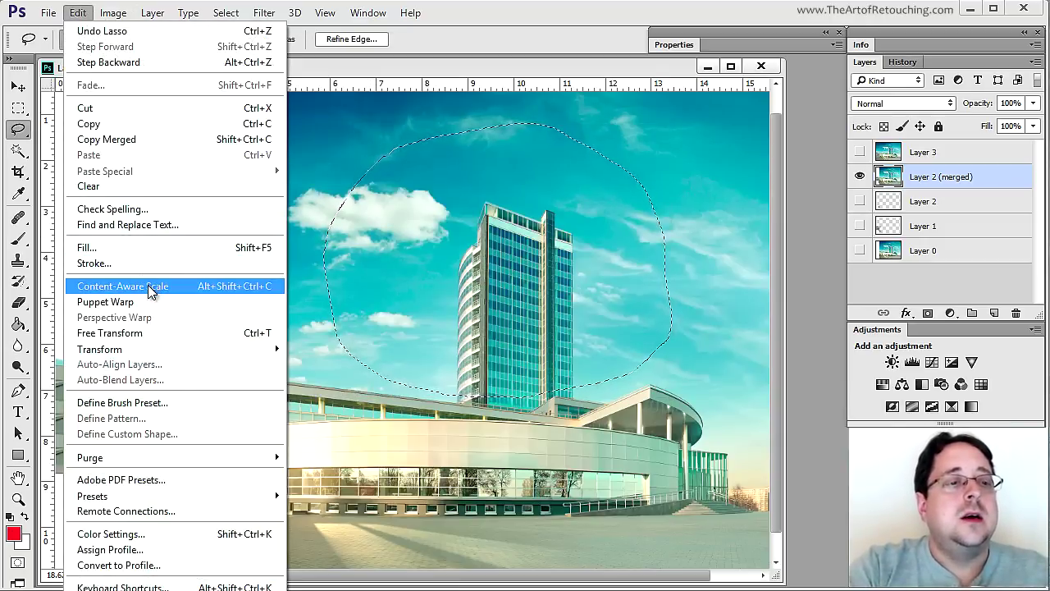
pyautogui.click(151, 286)
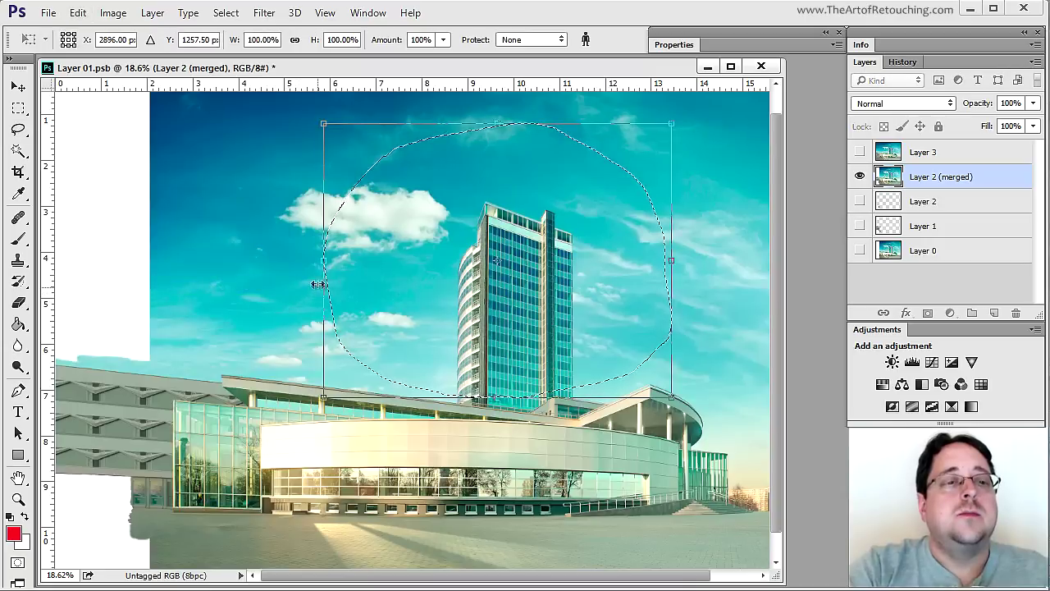
pyautogui.moveTo(318, 262); pyautogui.dragTo(49, 267)
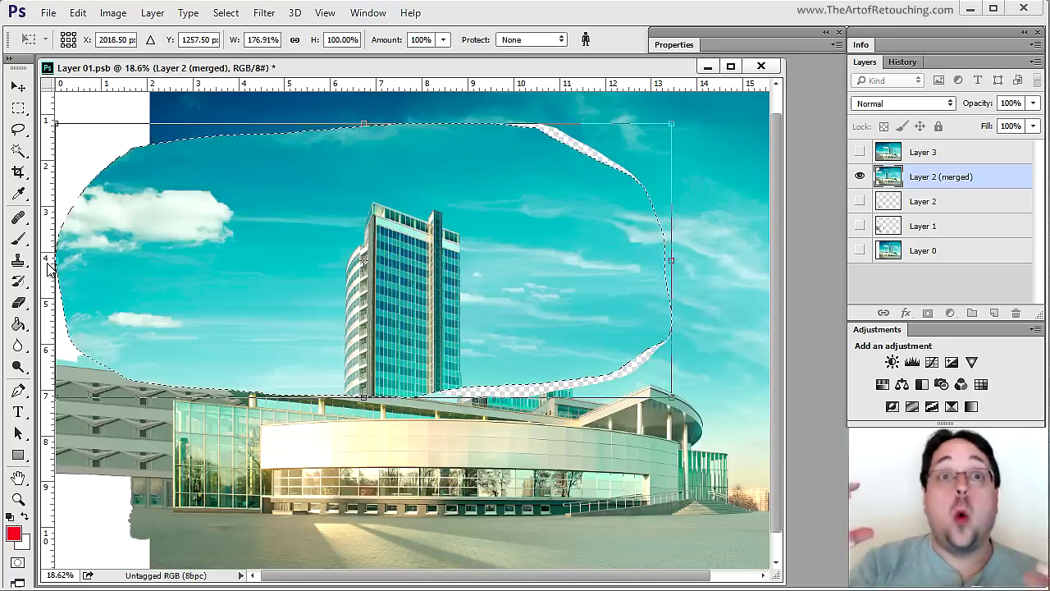
pyautogui.press('Escape')
pyautogui.hotkey('ctrl', 'd')
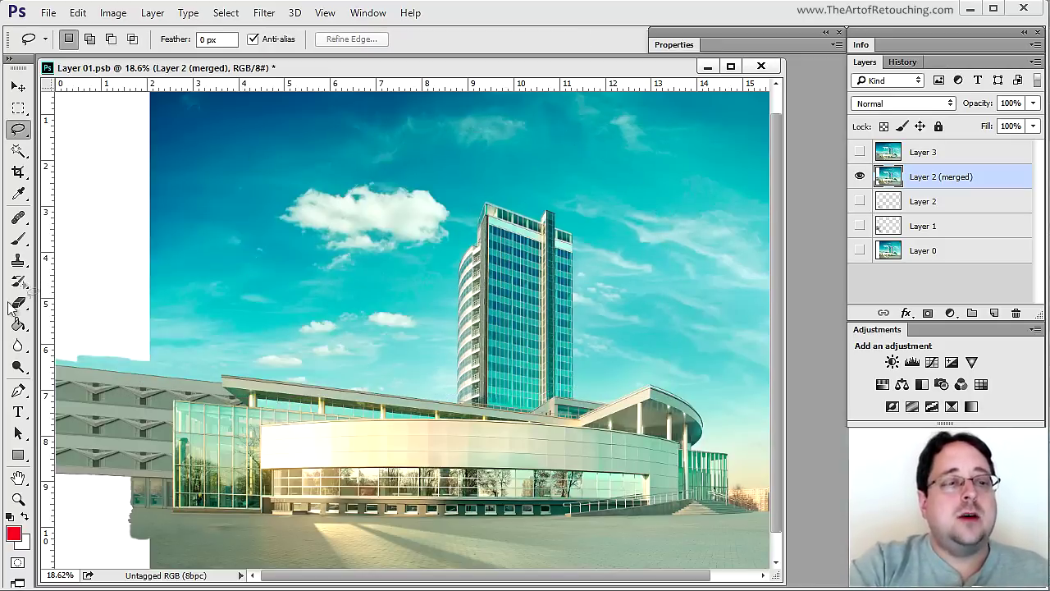
# Lasso the paving below the glass facade and try stretching it to about 189% width with Content-Aware Scale over the blank corner.
pyautogui.scroll(-1, 261, 493)
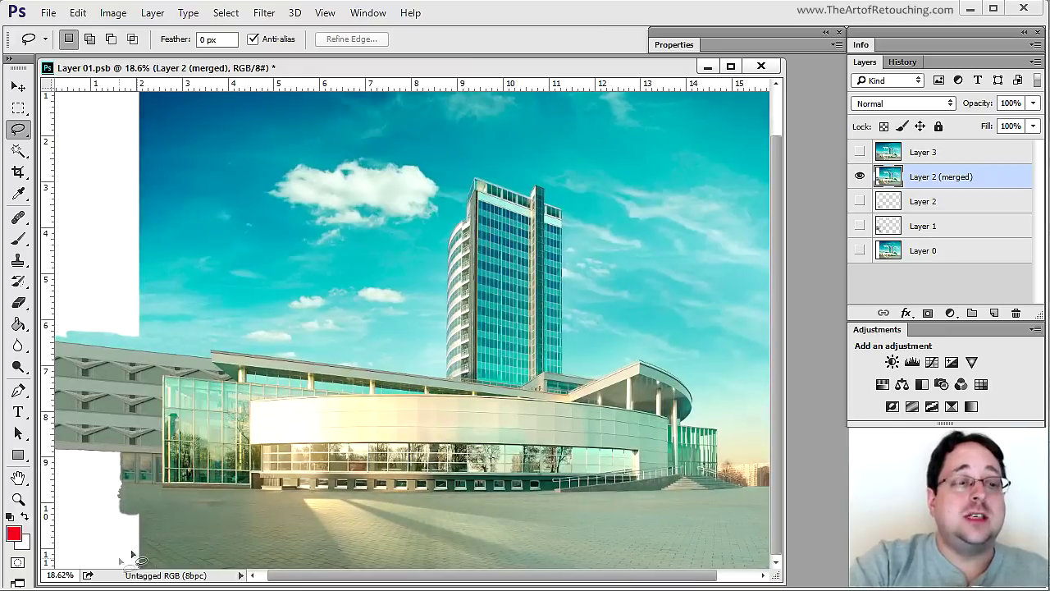
pyautogui.moveTo(232, 491)
pyautogui.mouseDown()
pyautogui.moveTo(167, 557)
pyautogui.moveTo(187, 580)
pyautogui.moveTo(332, 535)
pyautogui.moveTo(291, 490)
pyautogui.mouseUp()
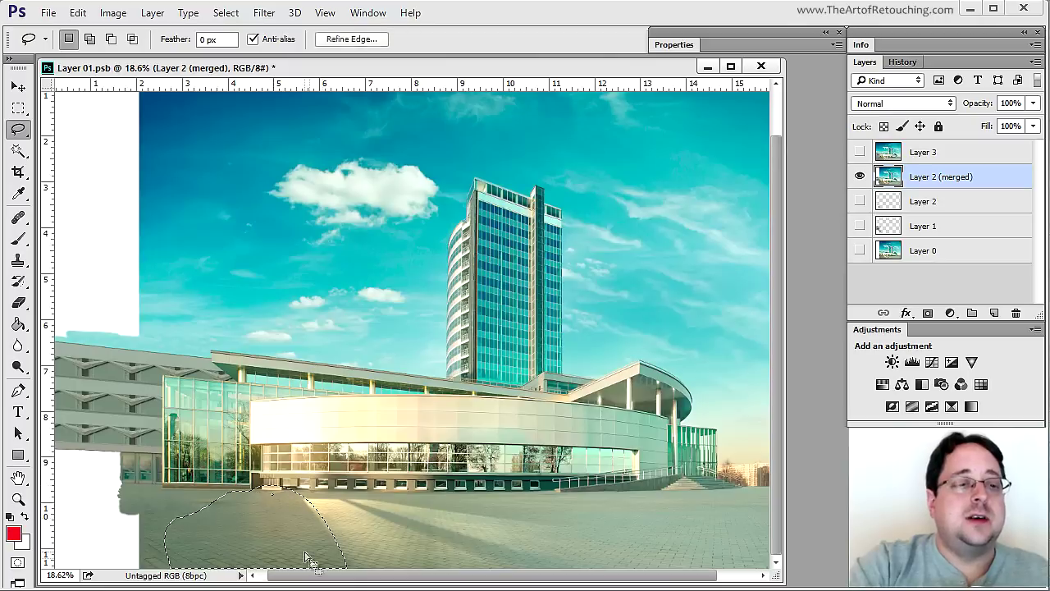
pyautogui.click(78, 12)
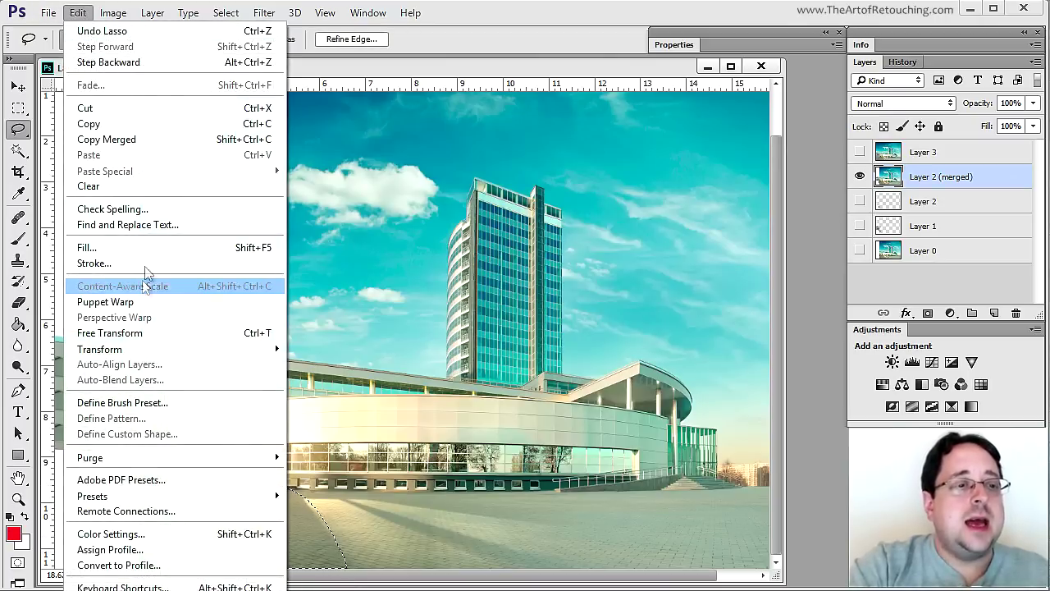
pyautogui.click(123, 285)
pyautogui.moveTo(137, 525)
pyautogui.mouseDown()
pyautogui.moveTo(39, 509)
pyautogui.moveTo(18, 515)
pyautogui.mouseUp()
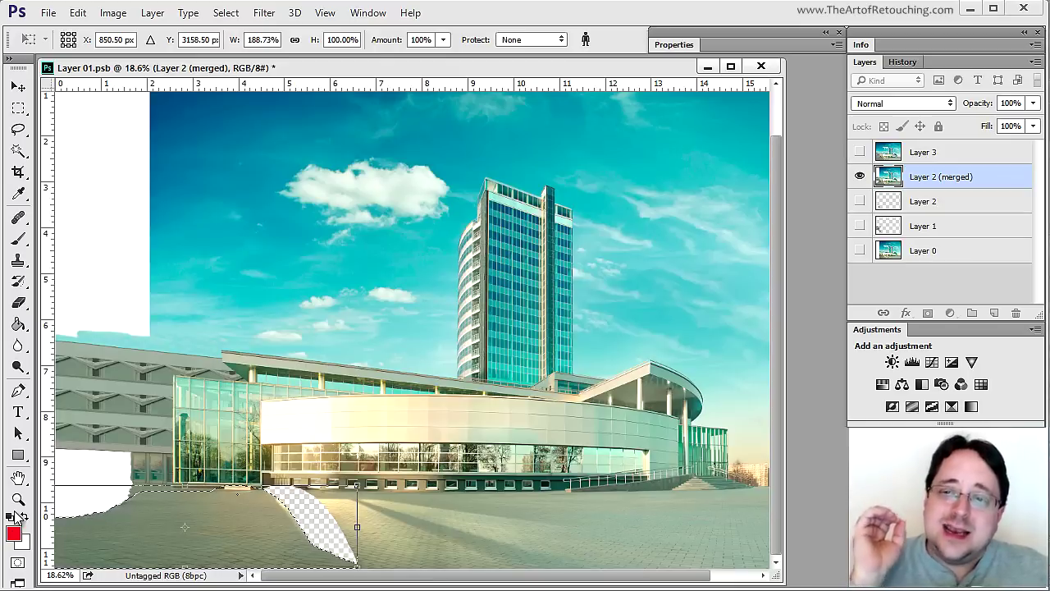
pyautogui.press('Return')
pyautogui.press('l')
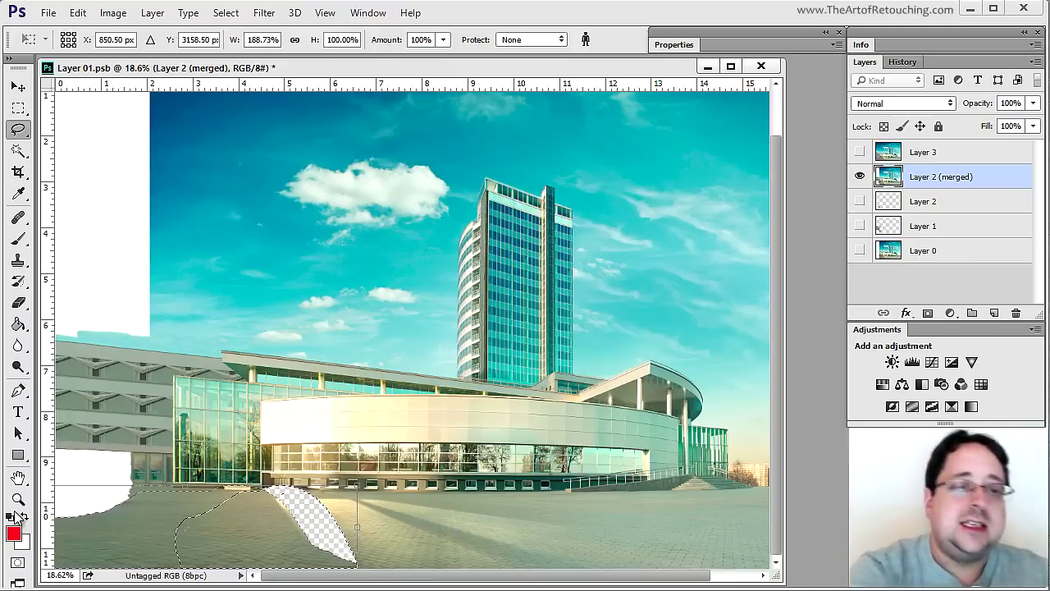
pyautogui.hotkey('ctrl', 'd')
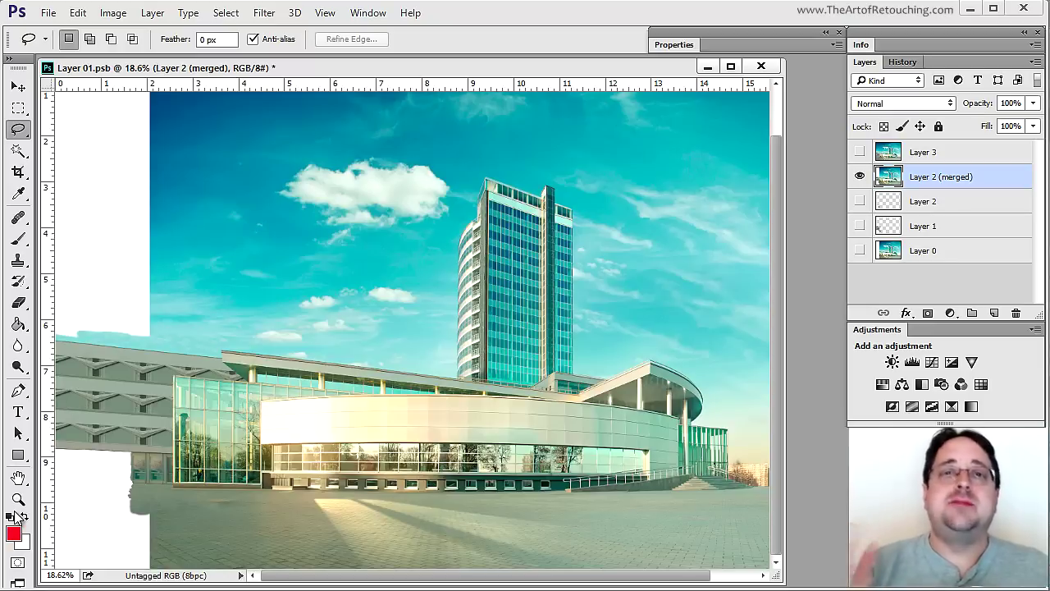
# Delete the Layer 2 (merged) copy and show Layer 3.
pyautogui.moveTo(940, 176); pyautogui.dragTo(1016, 313)
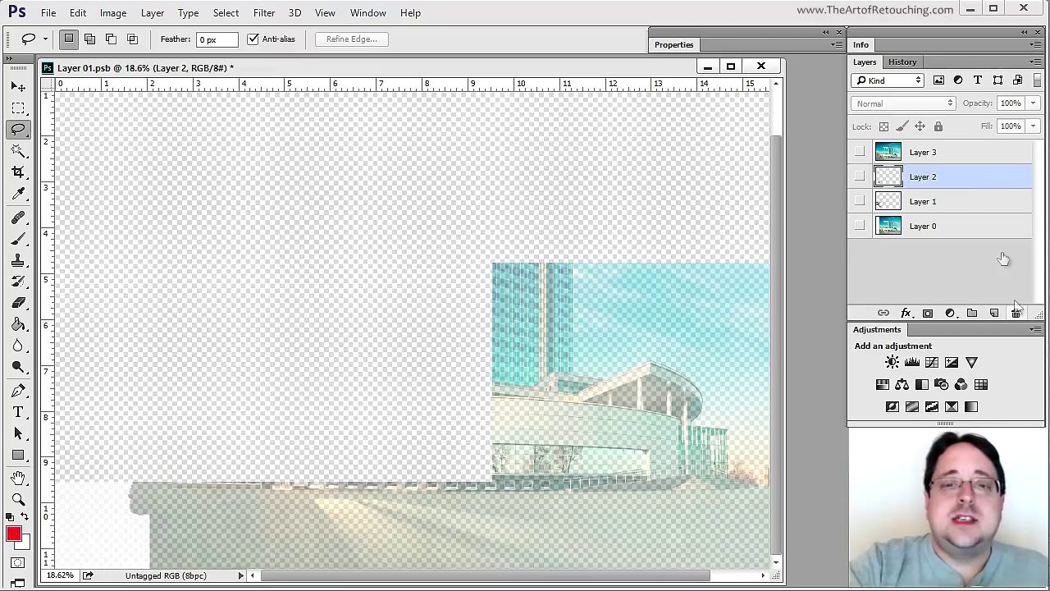
pyautogui.click(858, 151)
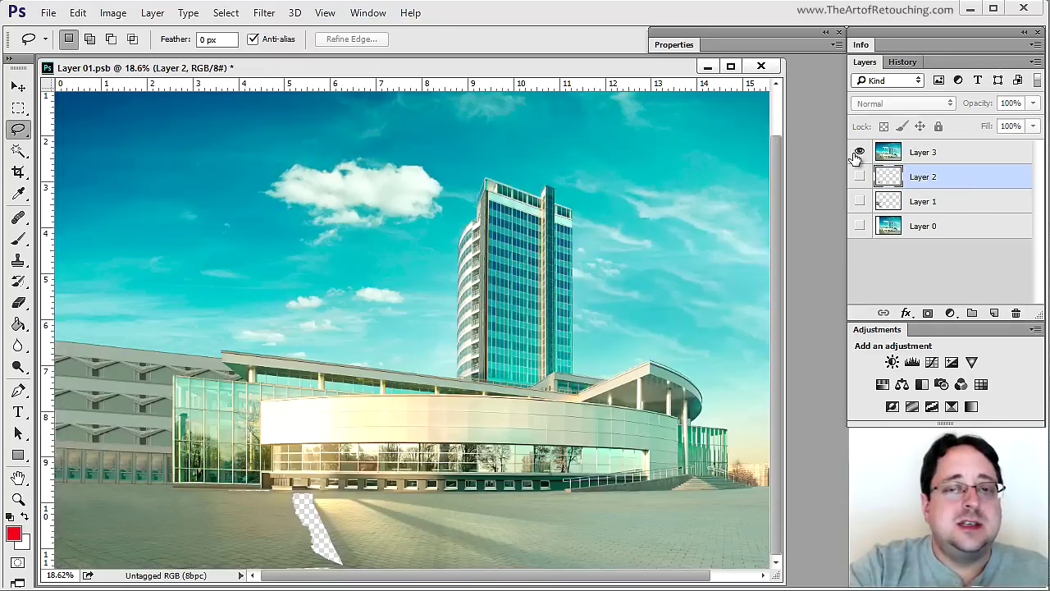
# Show Layers 2, 1 and 0 beneath Layer 3, and toggle the visibility of Layers 1 and 2.
pyautogui.moveTo(859, 176); pyautogui.dragTo(859, 228)
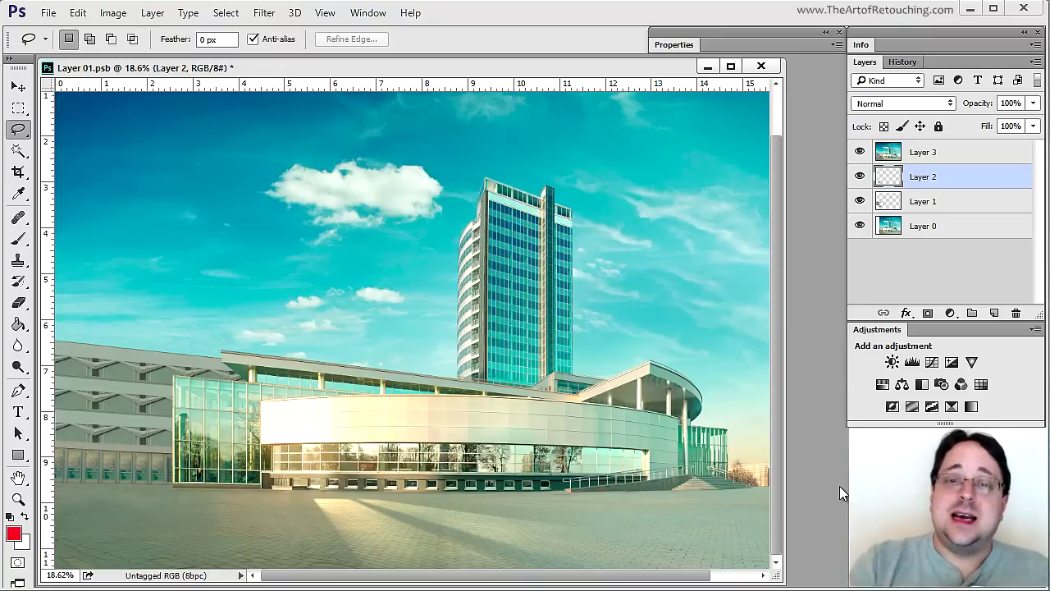
pyautogui.click(966, 228)
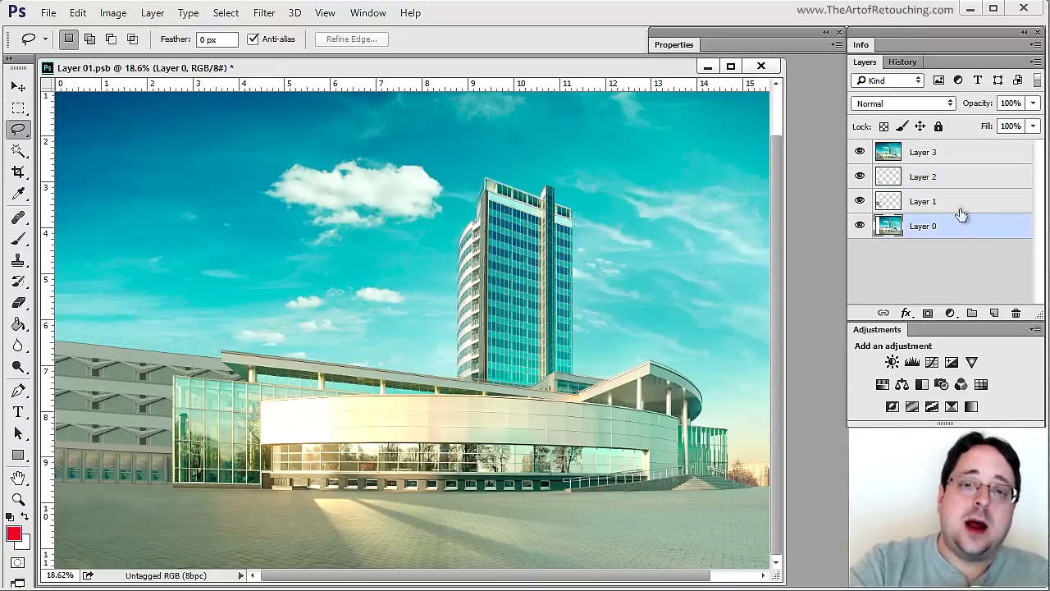
pyautogui.click(958, 180)
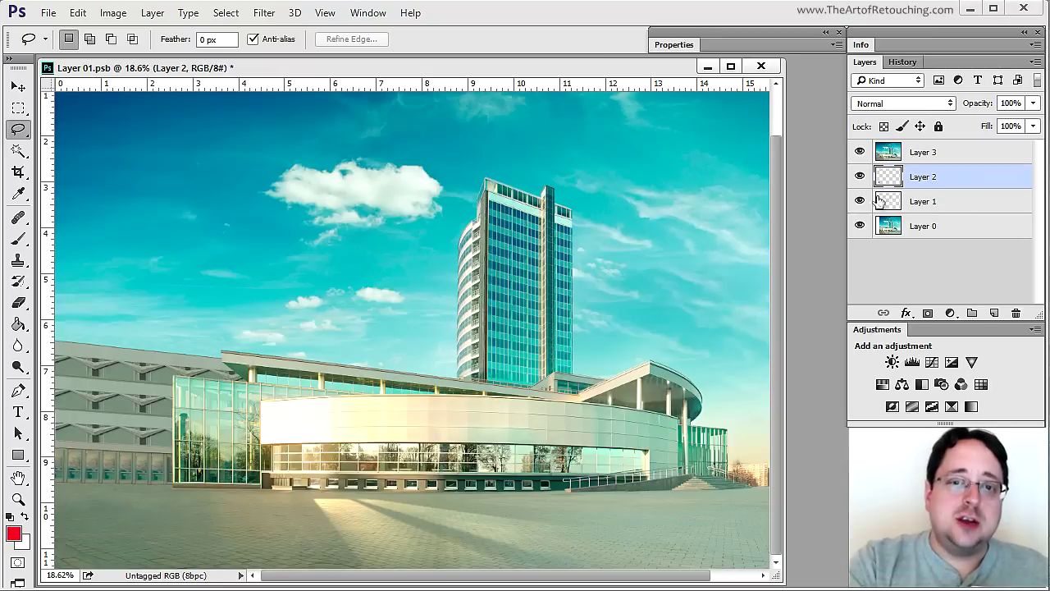
pyautogui.moveTo(859, 176); pyautogui.dragTo(859, 201)
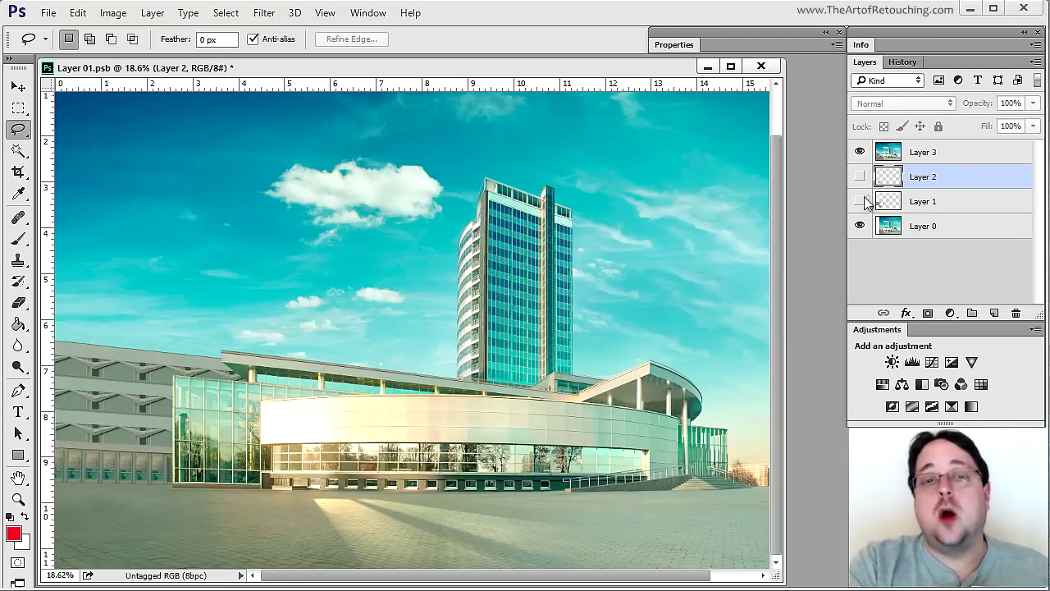
pyautogui.click(876, 157)
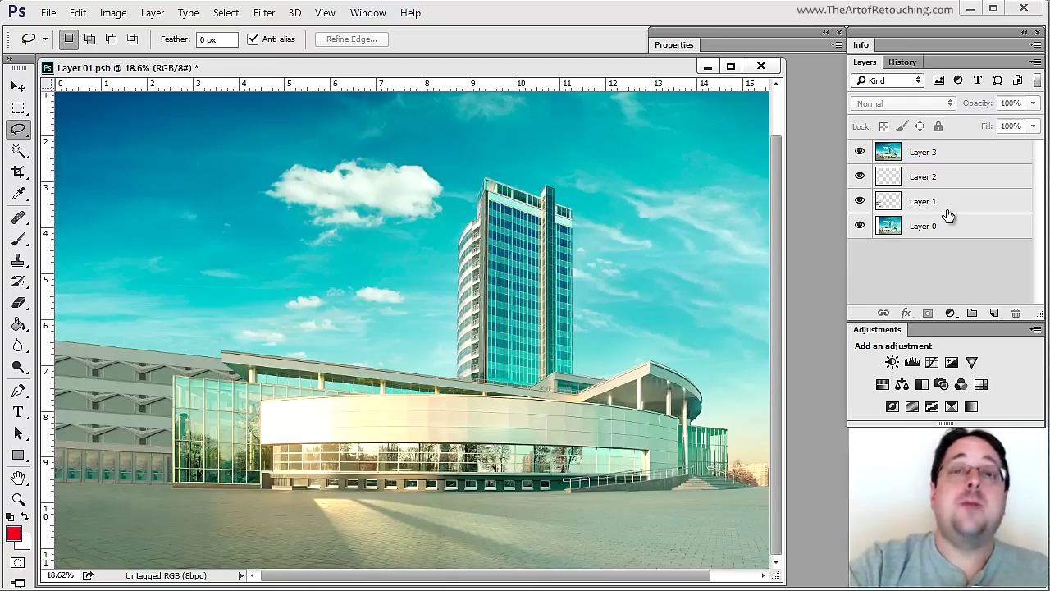
# Select all layers from Layer 3 down to Layer 0 and look up the Convert to Smart Object command without applying it.
pyautogui.click(940, 152)
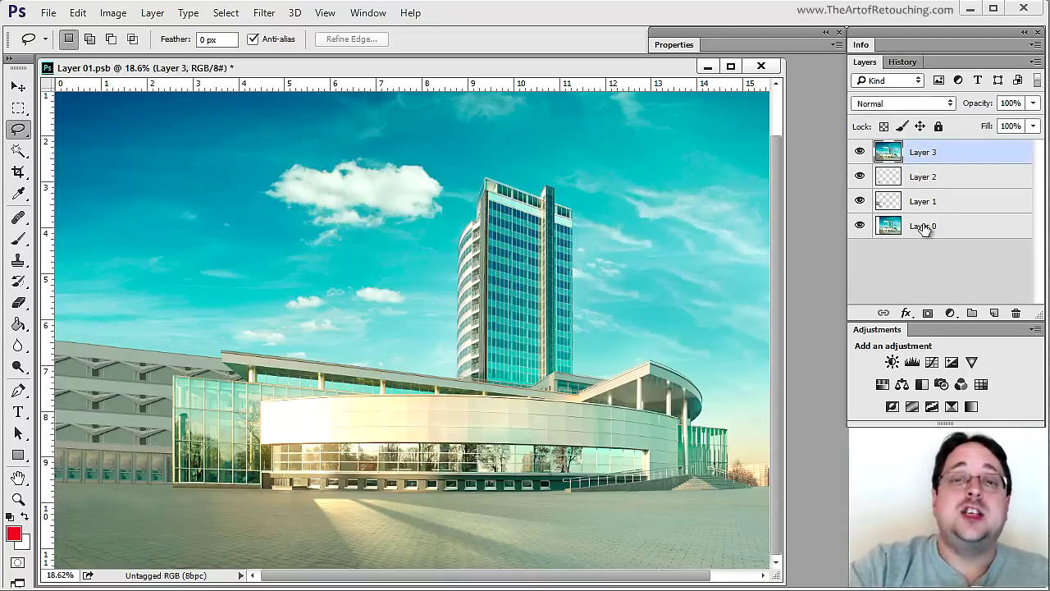
pyautogui.keyDown('shift'); pyautogui.click(923, 227); pyautogui.keyUp('shift')
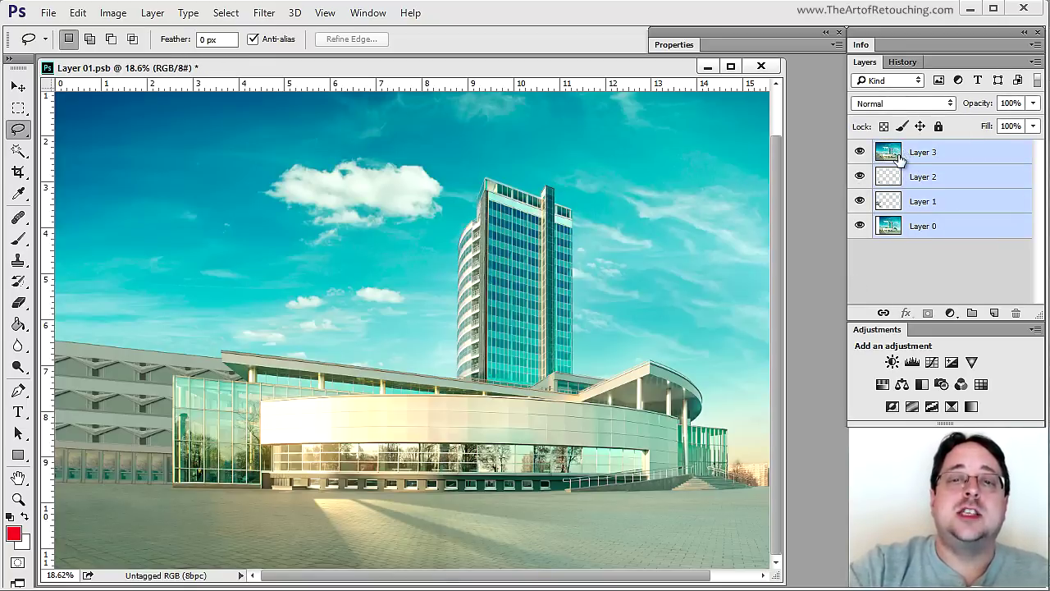
pyautogui.rightClick(907, 151)
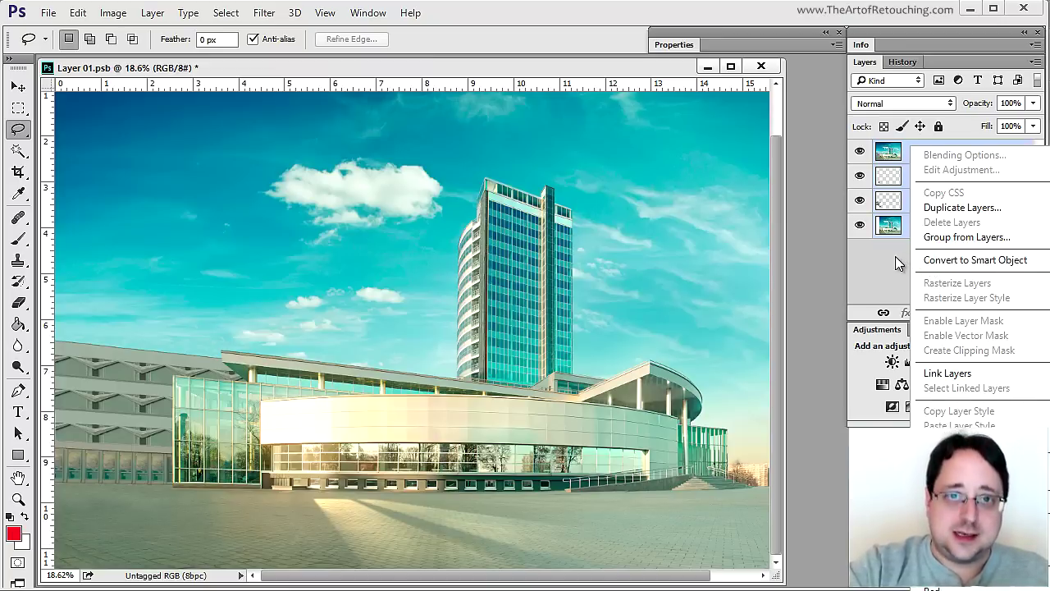
pyautogui.press('Escape')
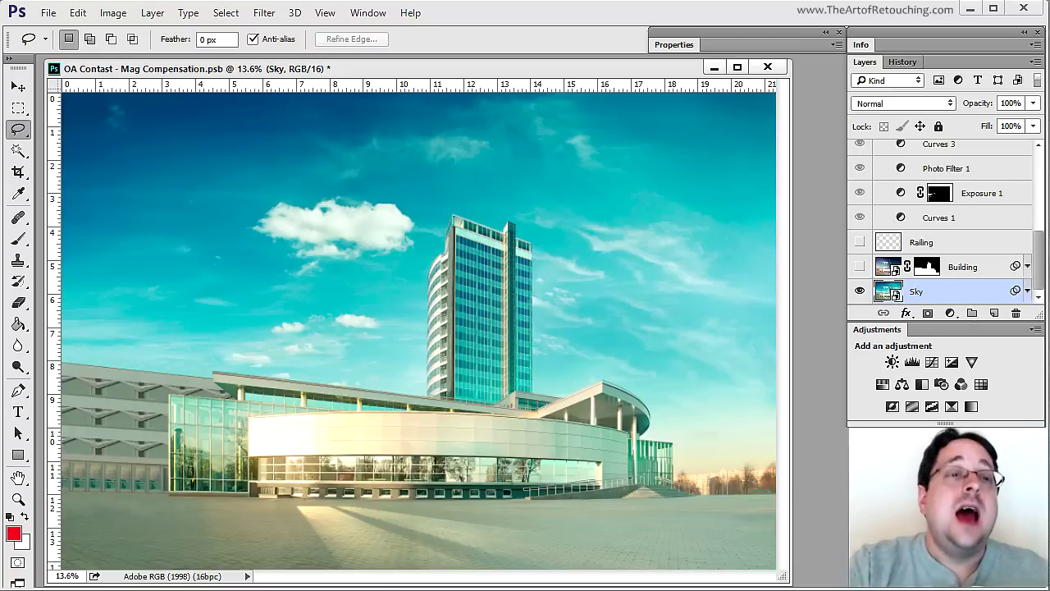
# Expand the smart filters of the Sky layer and turn on its Camera Raw Filter.
pyautogui.click(262, 14)
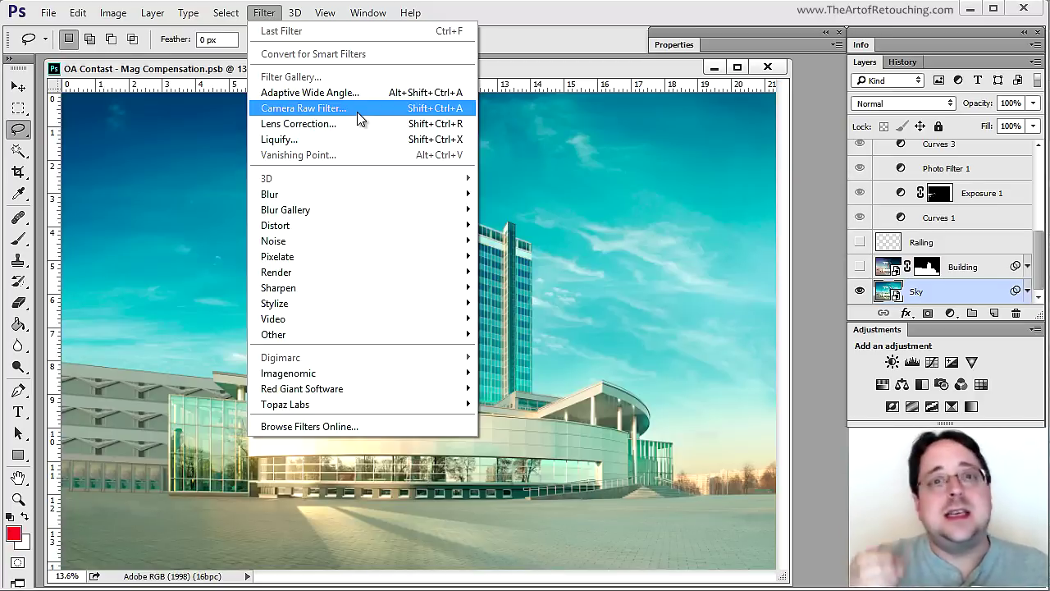
pyautogui.click(1020, 292)
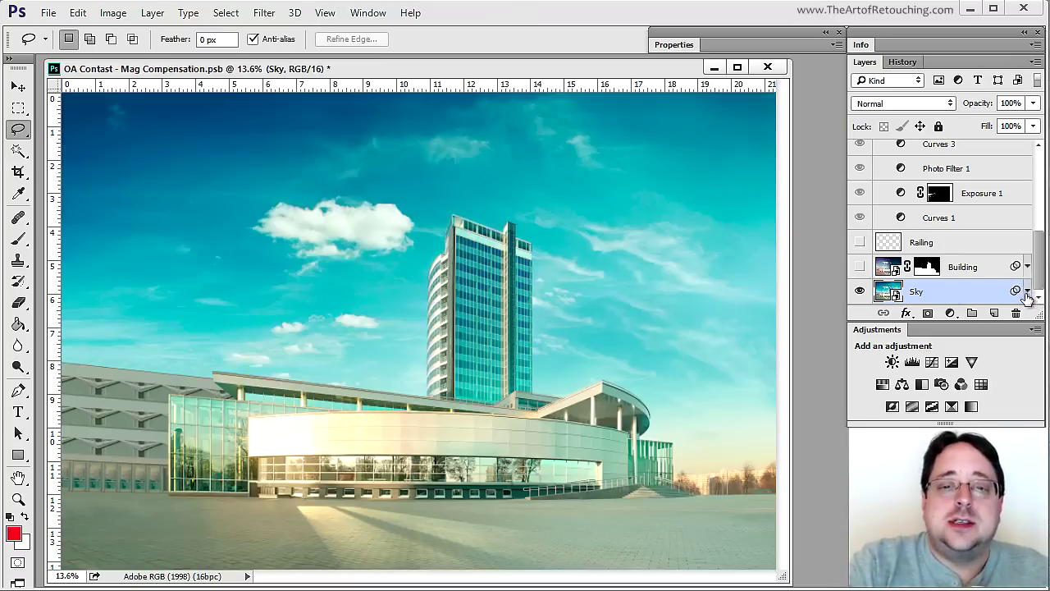
pyautogui.click(1027, 292)
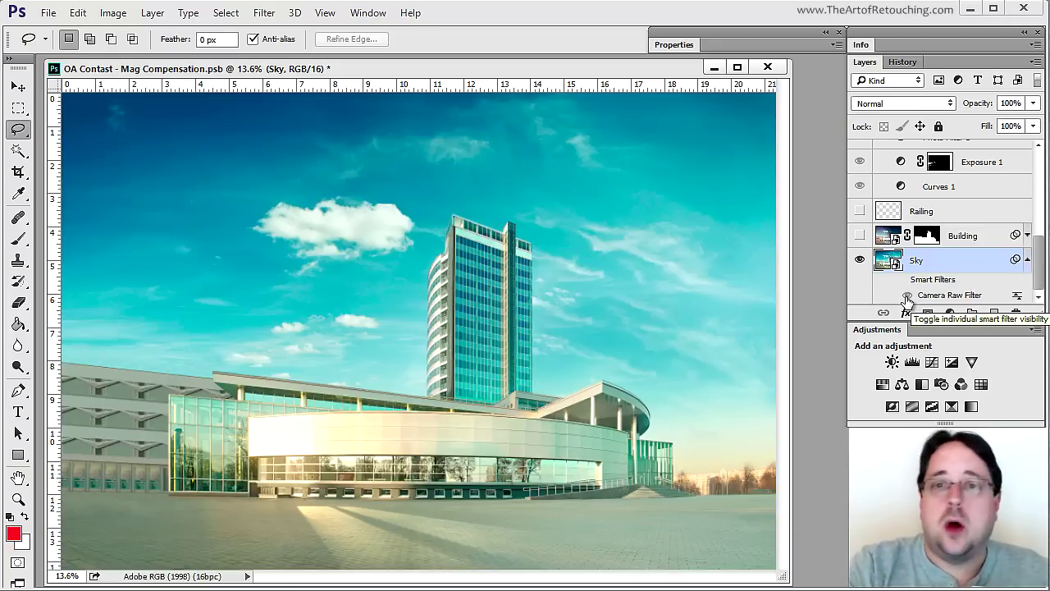
pyautogui.click(907, 295)
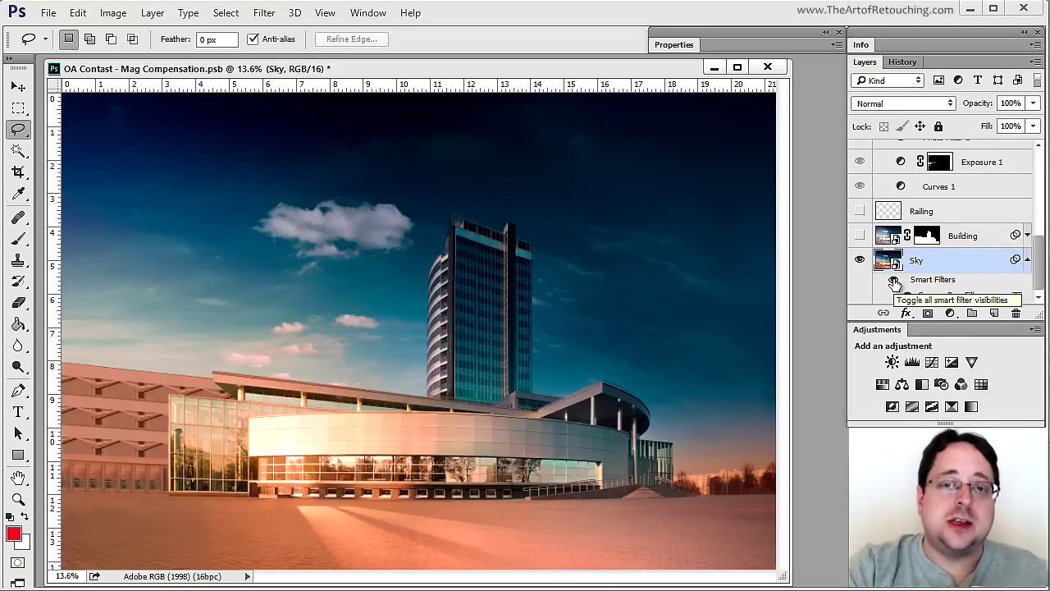
# Toggle the Sky layer's smart filters off and on to compare the image with and without the Camera Raw grading.
pyautogui.click(894, 282)
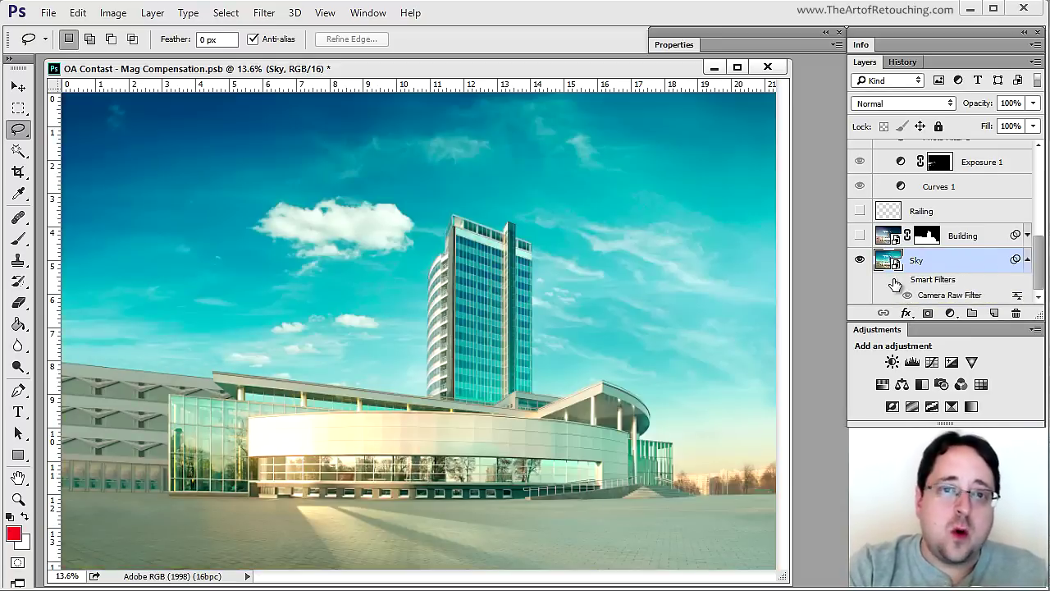
pyautogui.click(894, 282)
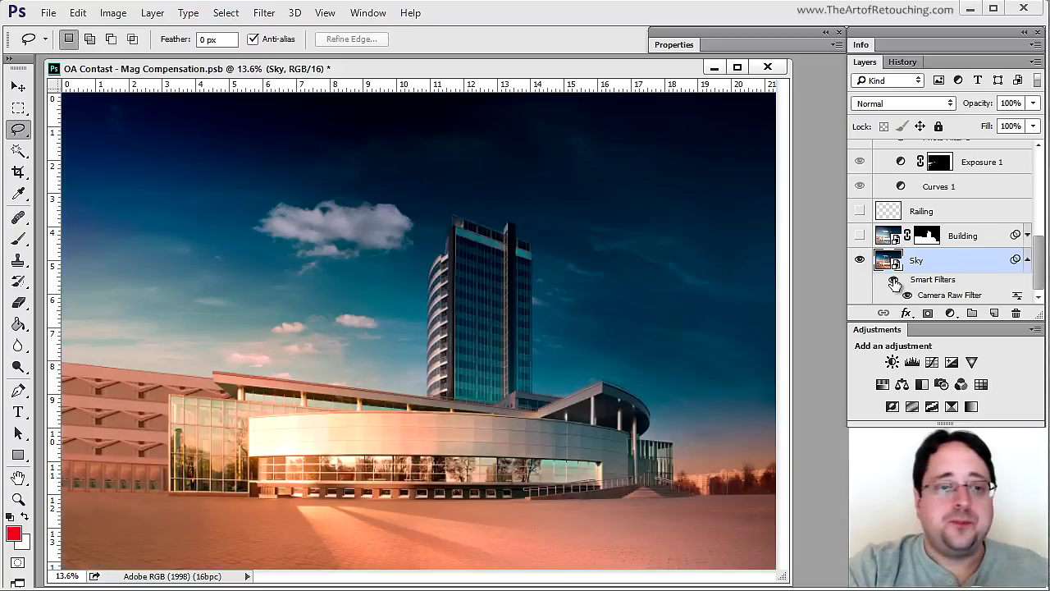
pyautogui.click(894, 282)
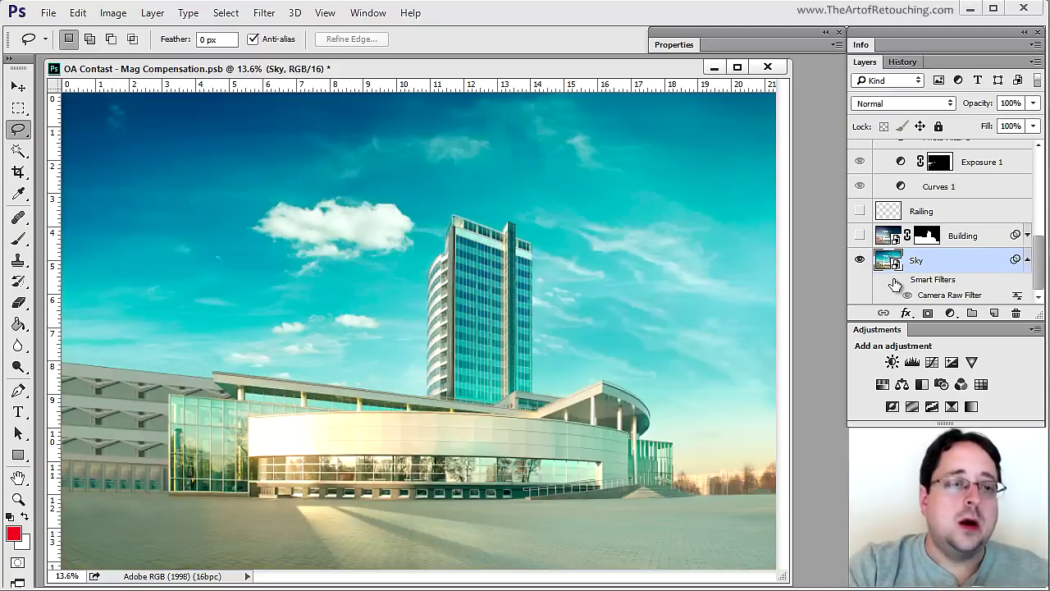
pyautogui.click(894, 282)
pyautogui.click(894, 282)
pyautogui.click(894, 282)
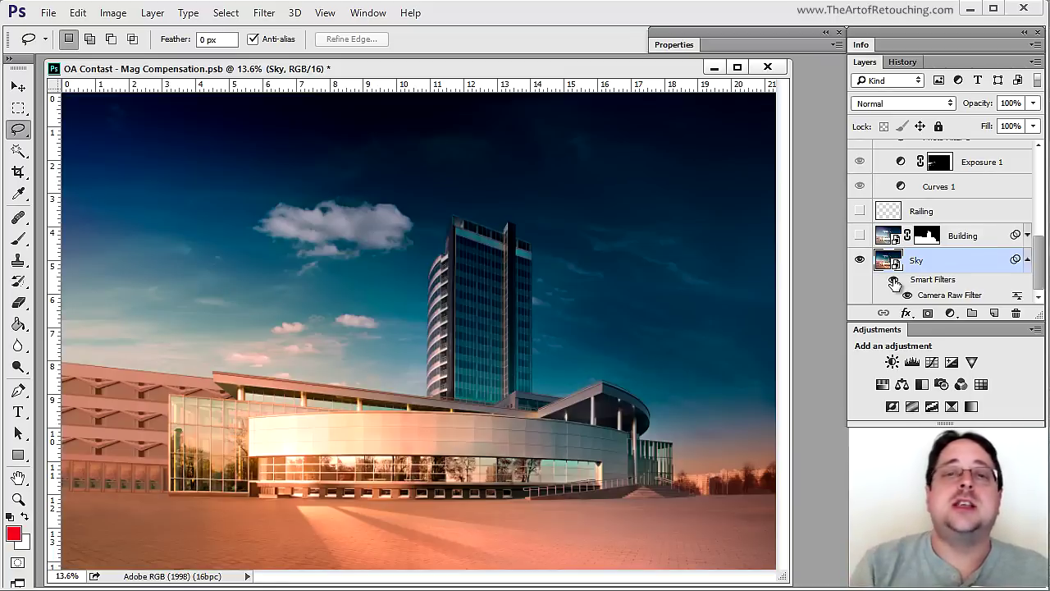
# Open the Sky layer's Camera Raw Filter and review its Basic adjustments.
pyautogui.doubleClick(946, 297)
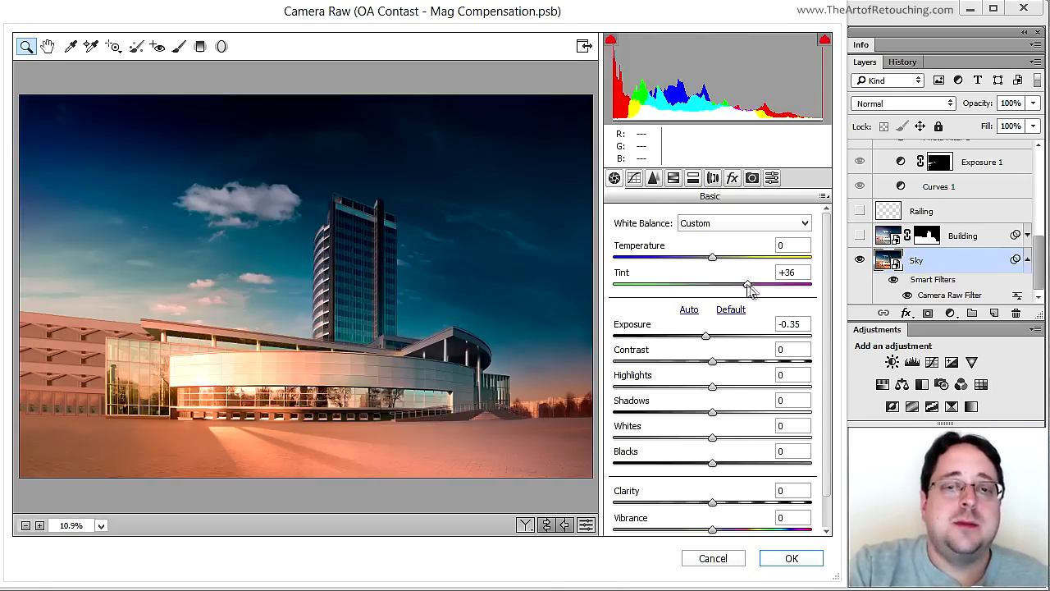
pyautogui.scroll(-1, 755, 295)
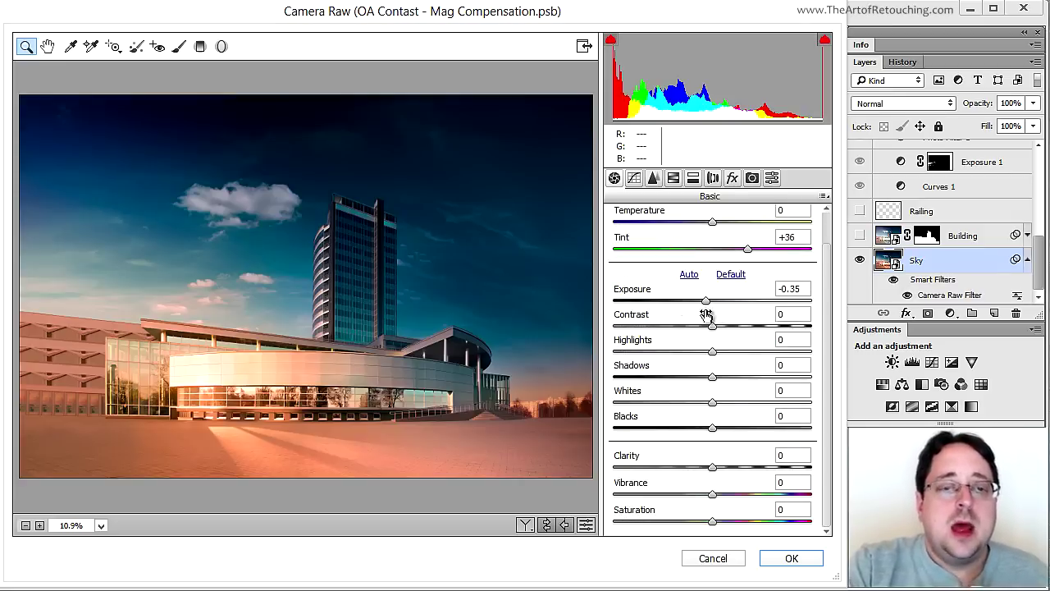
pyautogui.scroll(1, 705, 314)
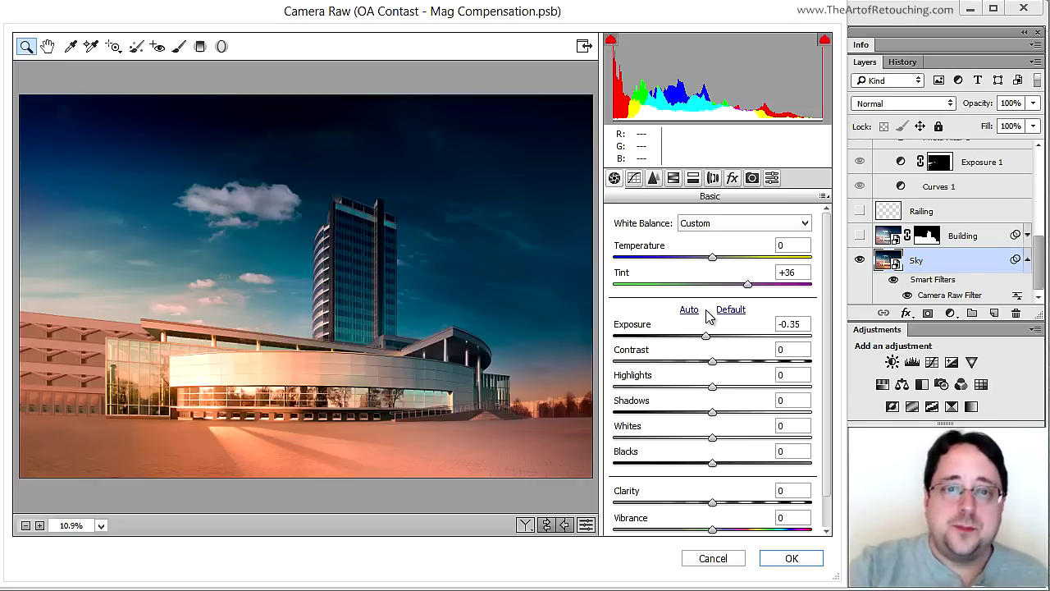
# Inspect the settings of each of the three graduated filters and the Adjustment Brush, and close Camera Raw.
pyautogui.click(201, 47)
pyautogui.moveTo(276, 193)
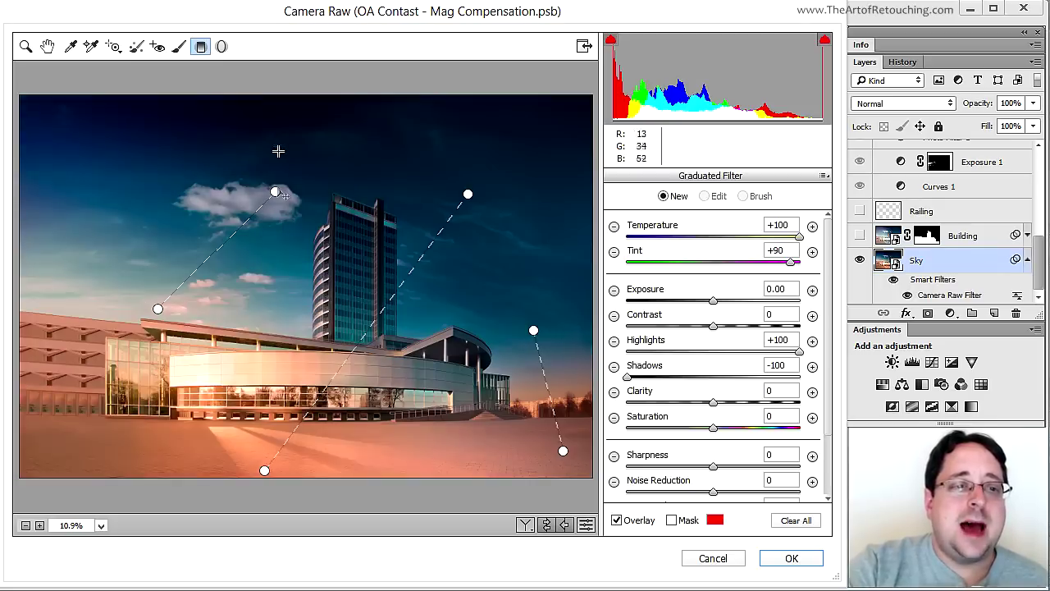
pyautogui.click(276, 193)
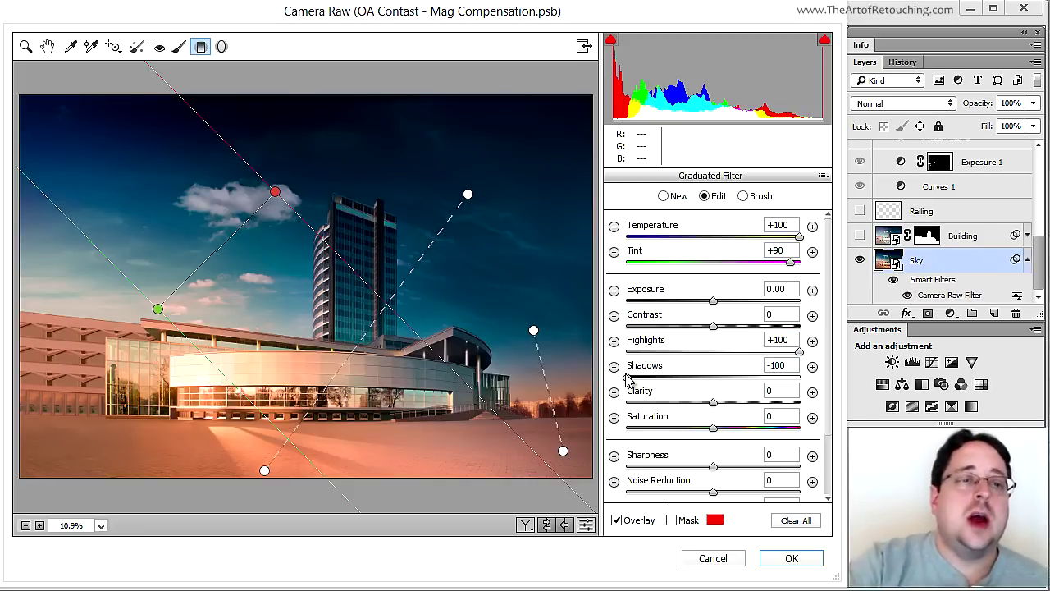
pyautogui.moveTo(469, 195)
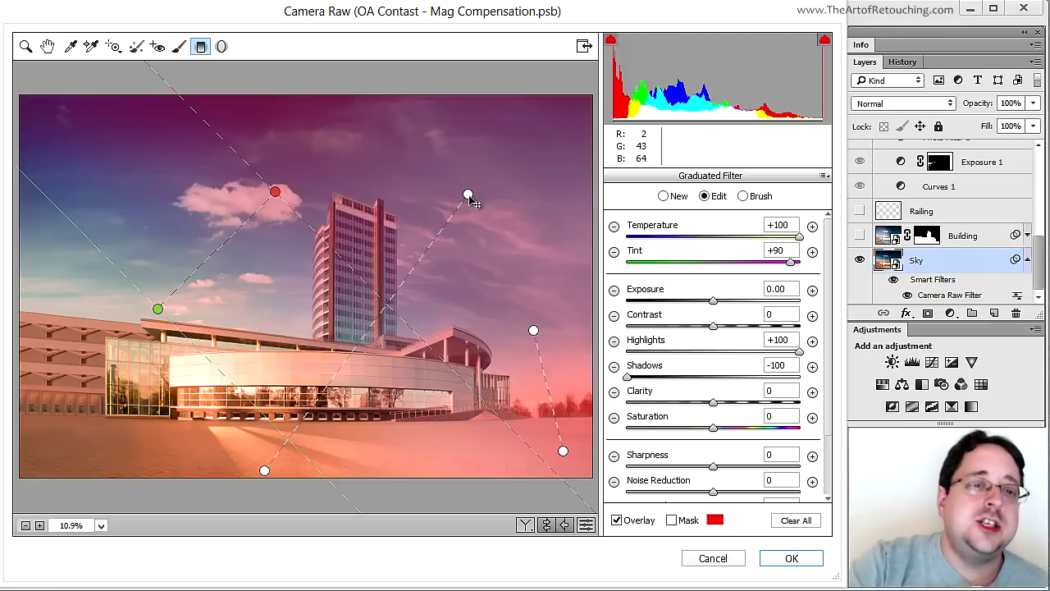
pyautogui.click(468, 195)
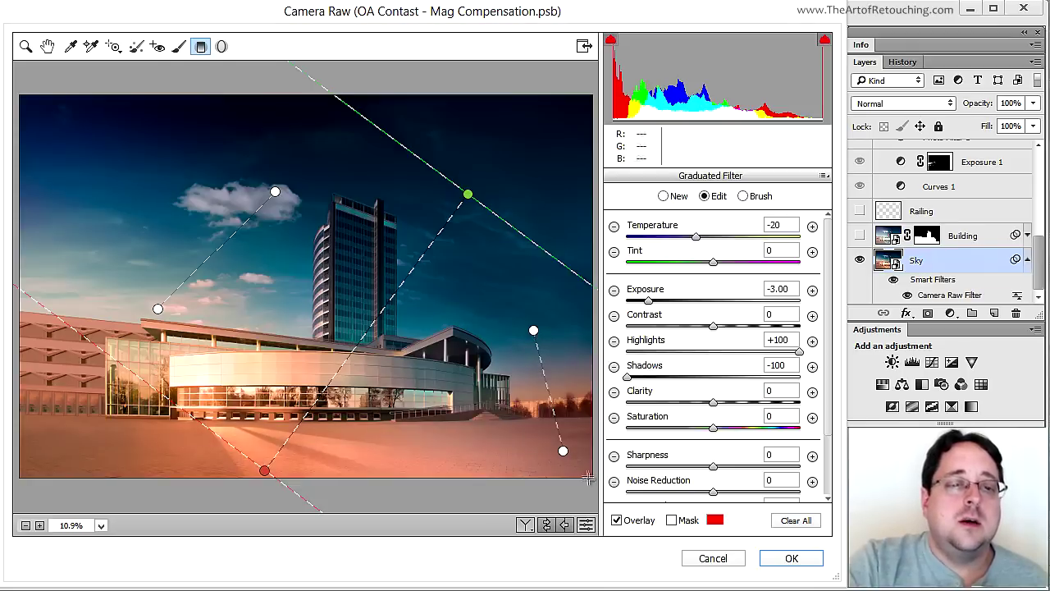
pyautogui.click(534, 331)
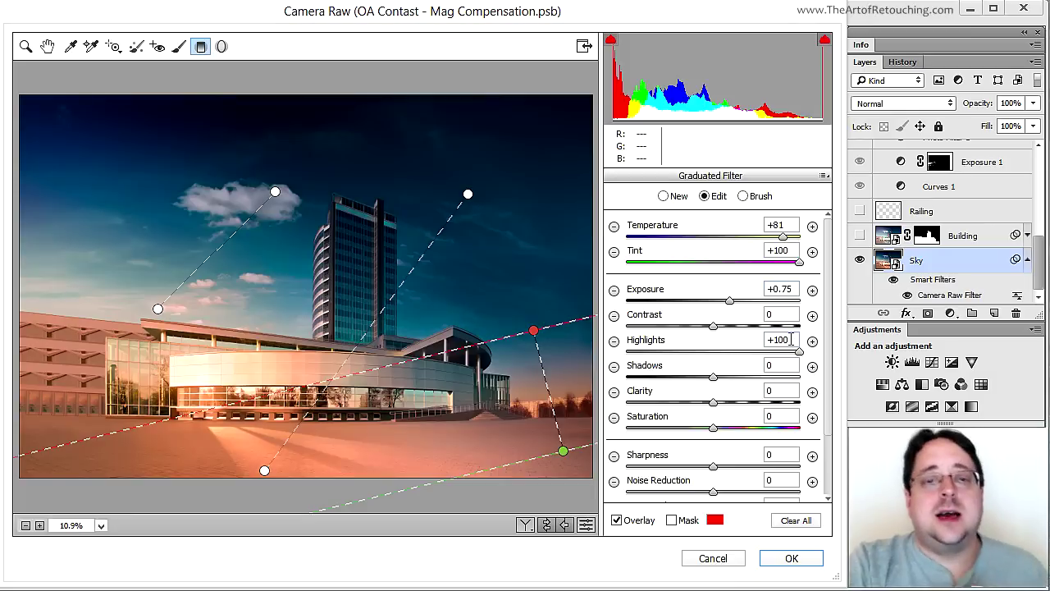
pyautogui.press('k')
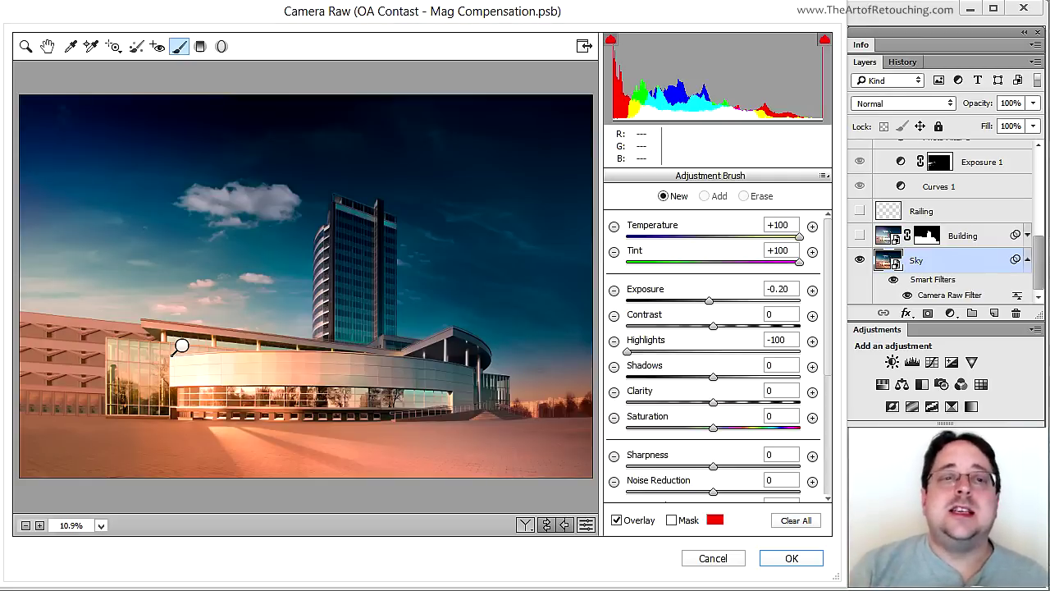
pyautogui.press('Return')
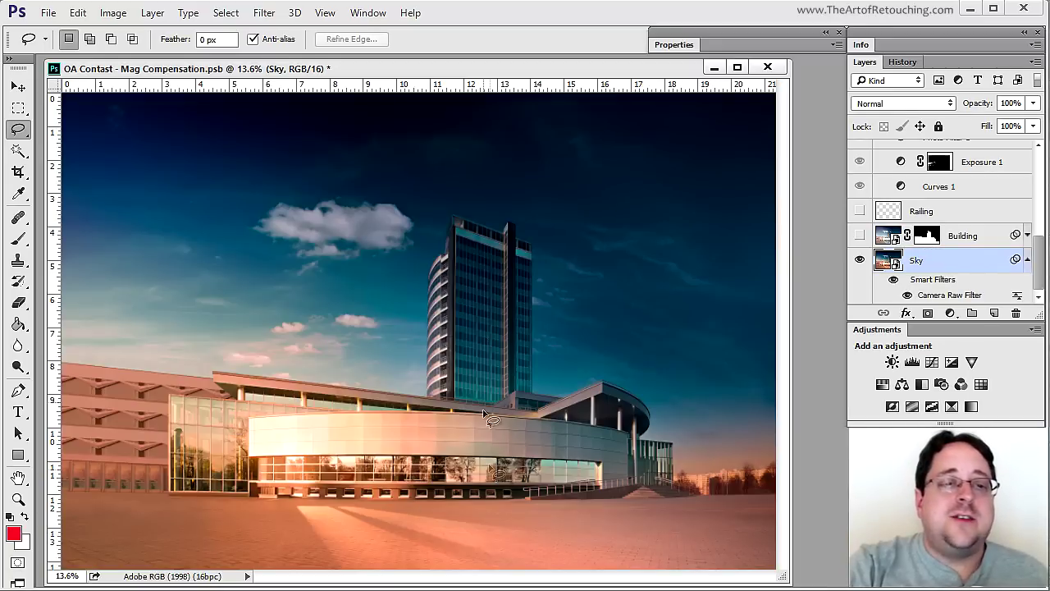
# Show the masked Building layer above the Sky layer, toggling its visibility to compare the image with and without it.
pyautogui.click(894, 238)
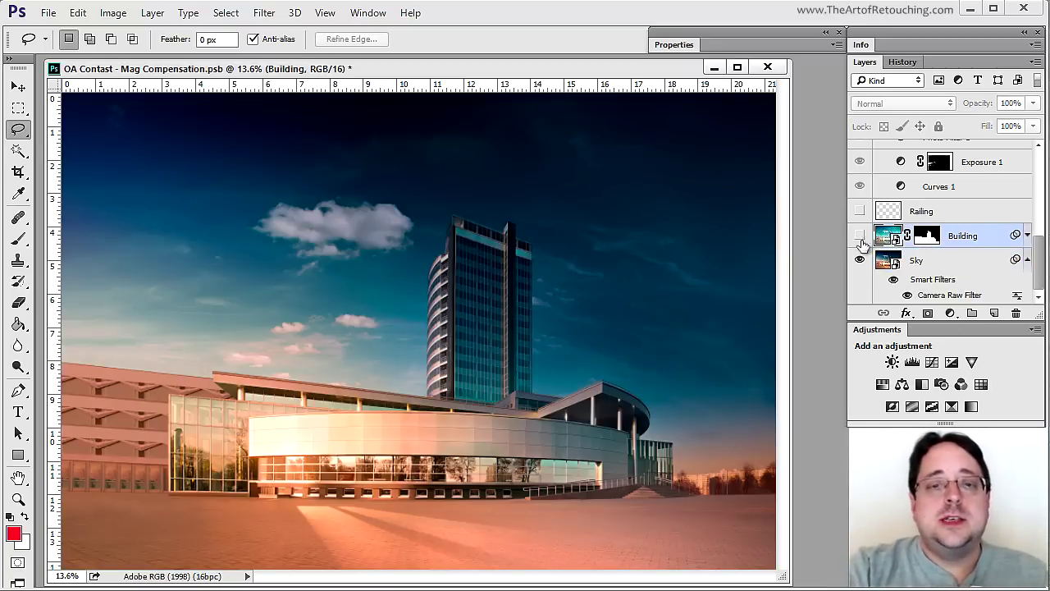
pyautogui.click(860, 236)
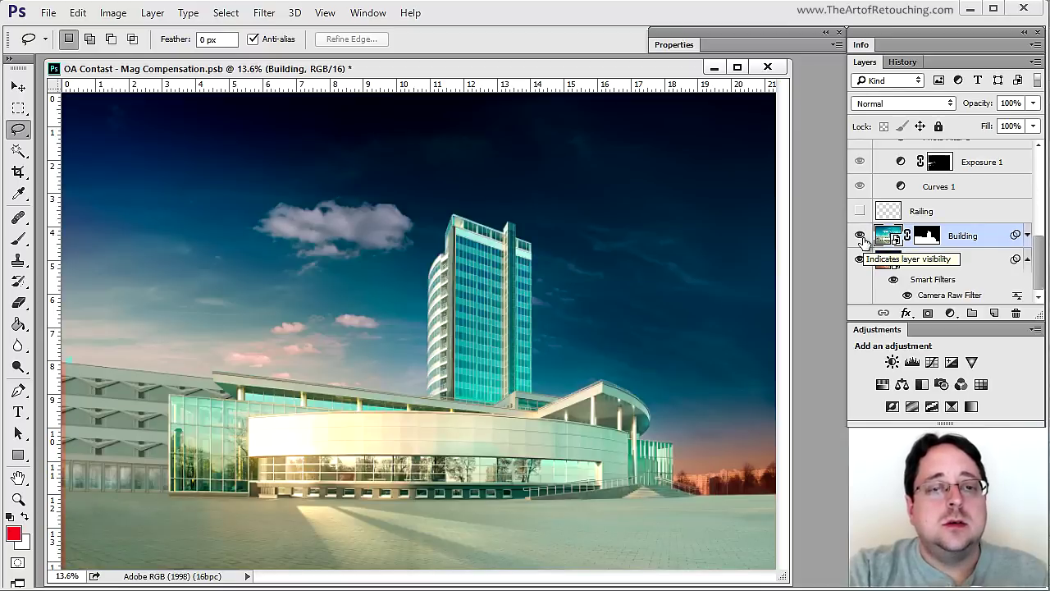
pyautogui.click(859, 236)
pyautogui.click(860, 236)
pyautogui.click(860, 236)
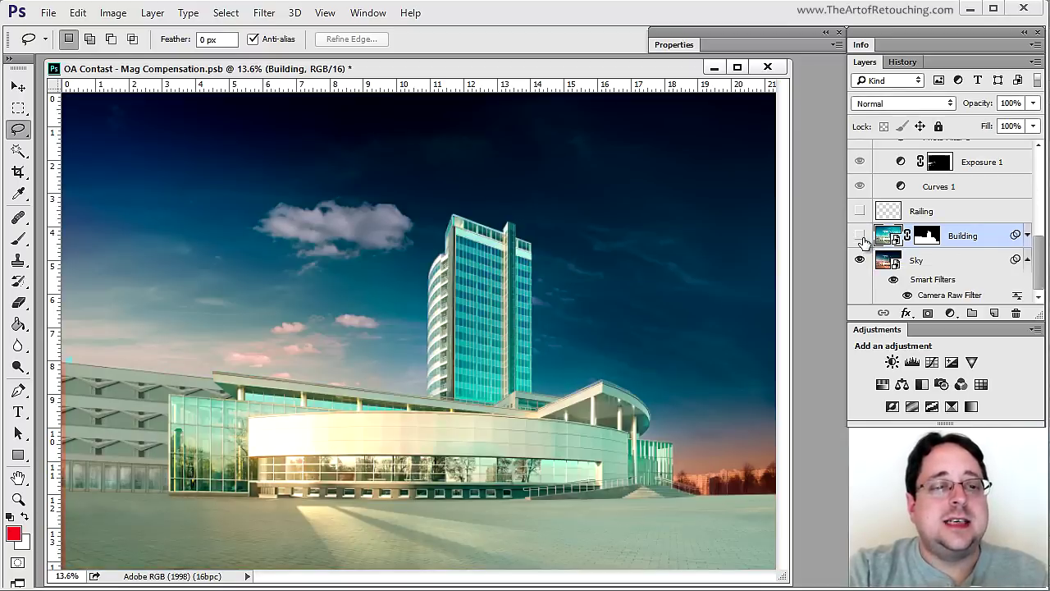
pyautogui.click(859, 236)
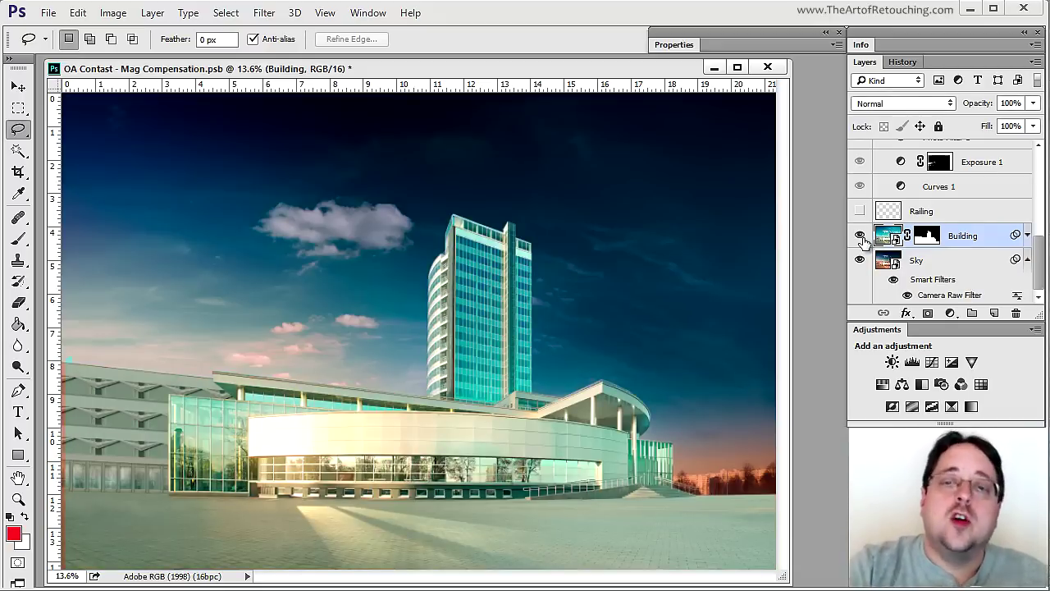
# Expand the Building layer's smart filters and turn them on, comparing the building with and without the Camera Raw grading.
pyautogui.click(1028, 236)
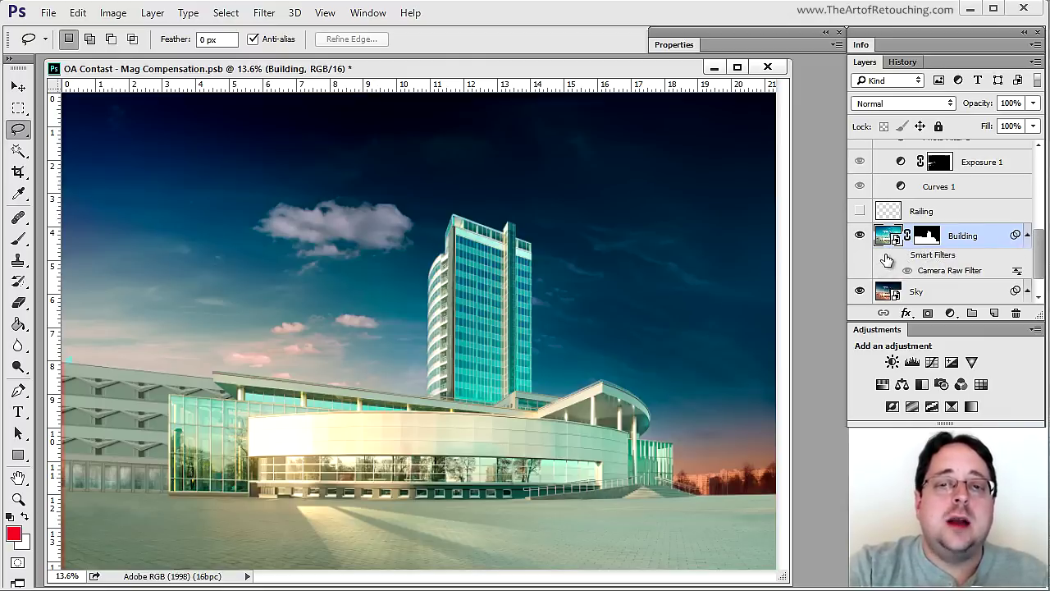
pyautogui.click(891, 258)
pyautogui.click(895, 260)
pyautogui.click(894, 259)
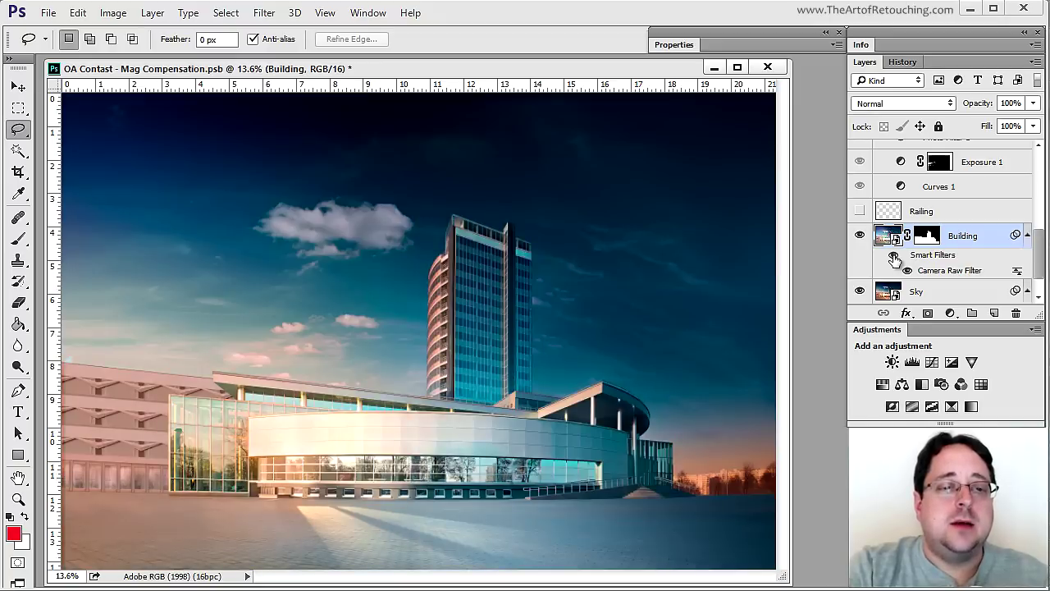
pyautogui.click(894, 259)
pyautogui.click(894, 258)
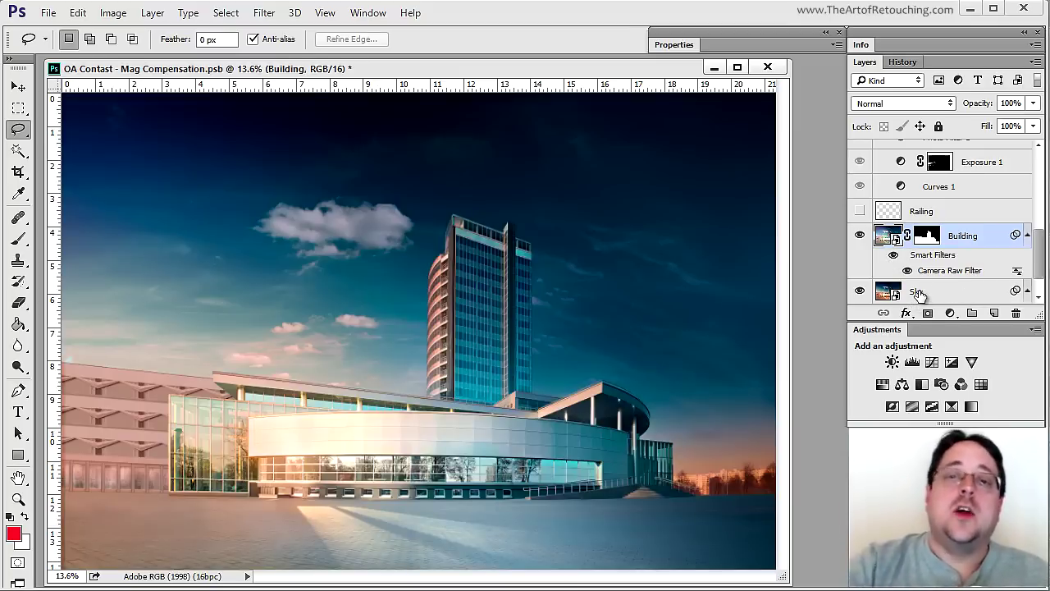
# Open the Building layer's Camera Raw Filter, inspect the settings of its graduated filters, and close Camera Raw.
pyautogui.doubleClick(935, 272)
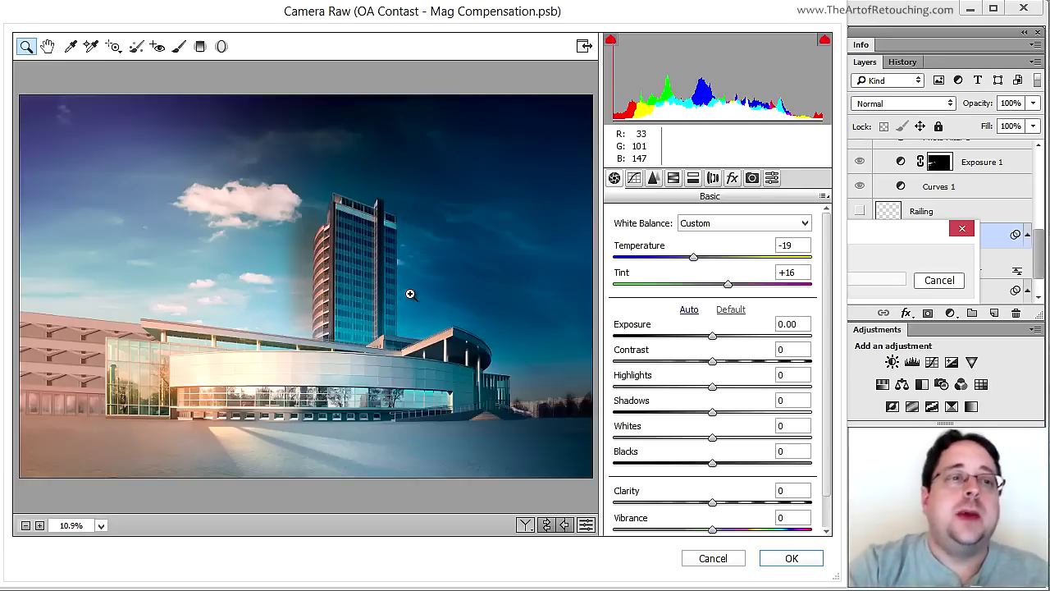
pyautogui.click(200, 46)
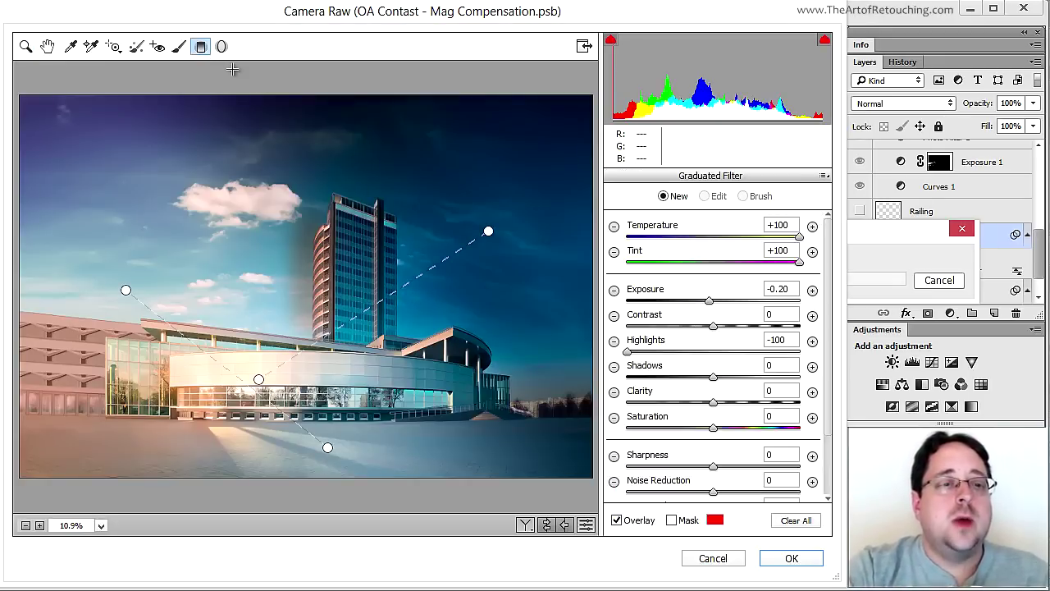
pyautogui.click(125, 291)
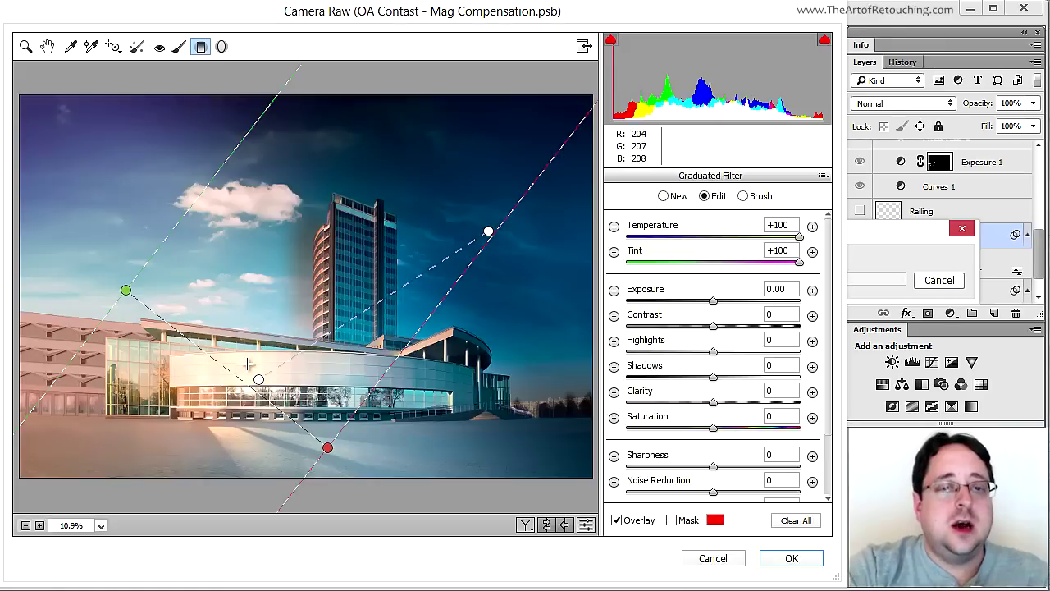
pyautogui.click(488, 233)
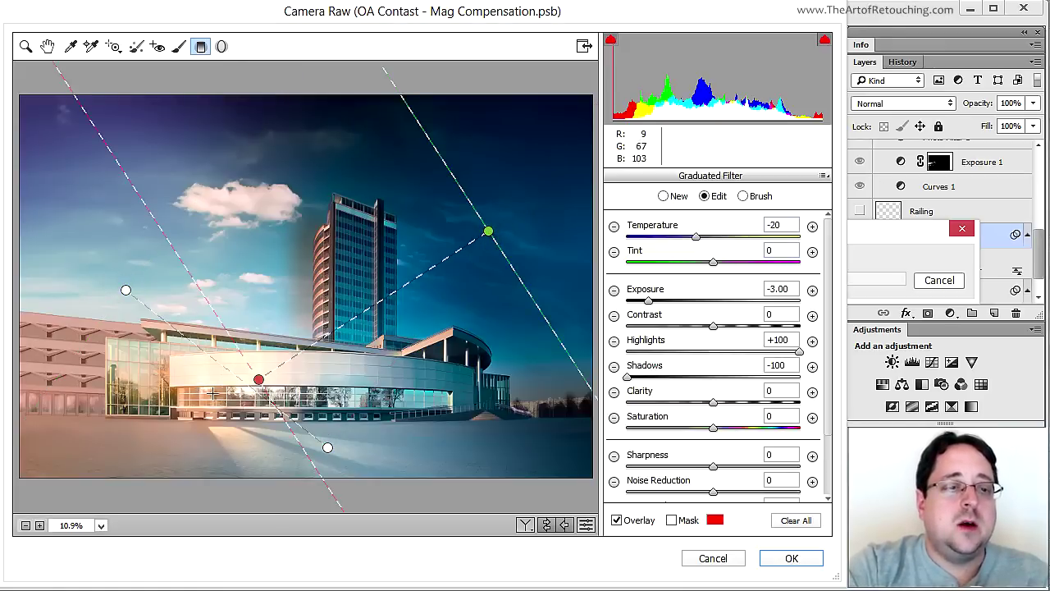
pyautogui.click(327, 447)
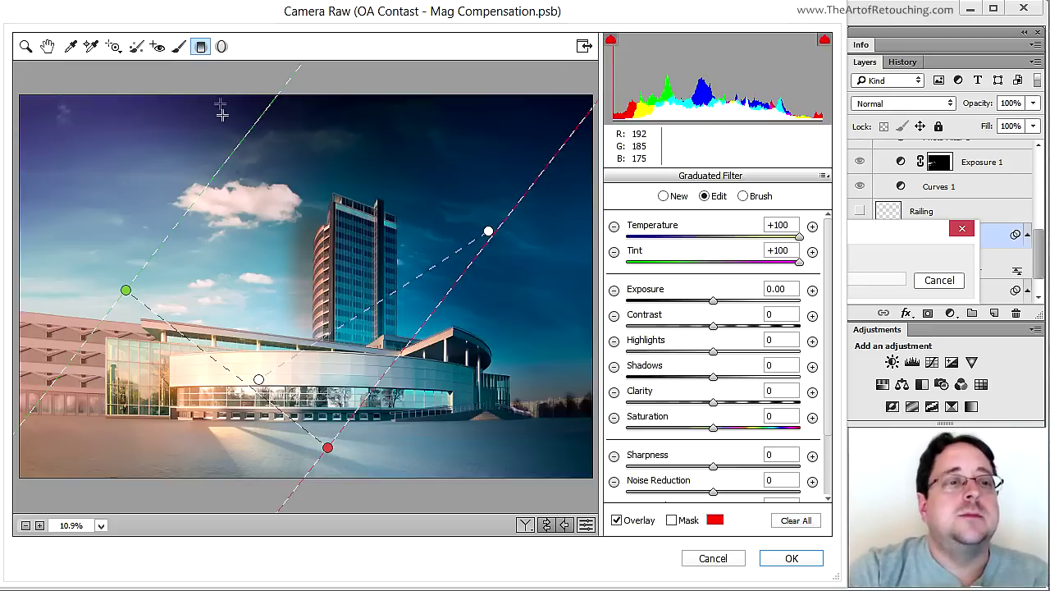
pyautogui.press('Return')
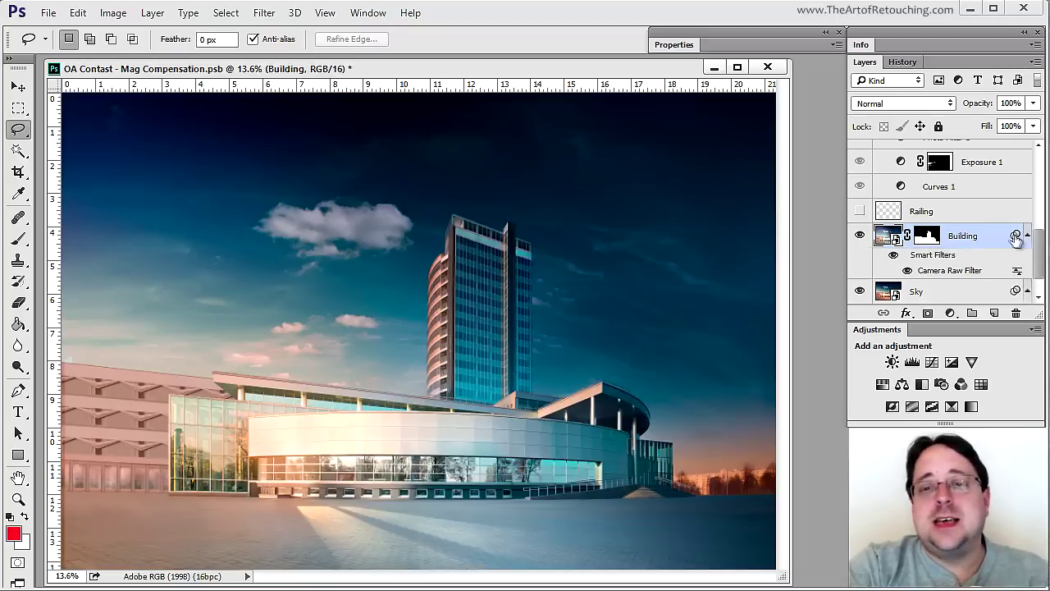
# Collapse the Building and Sky layers' smart filter lists and toggle the Building layer's visibility to compare the image with and without it.
pyautogui.click(1026, 236)
pyautogui.click(1026, 261)
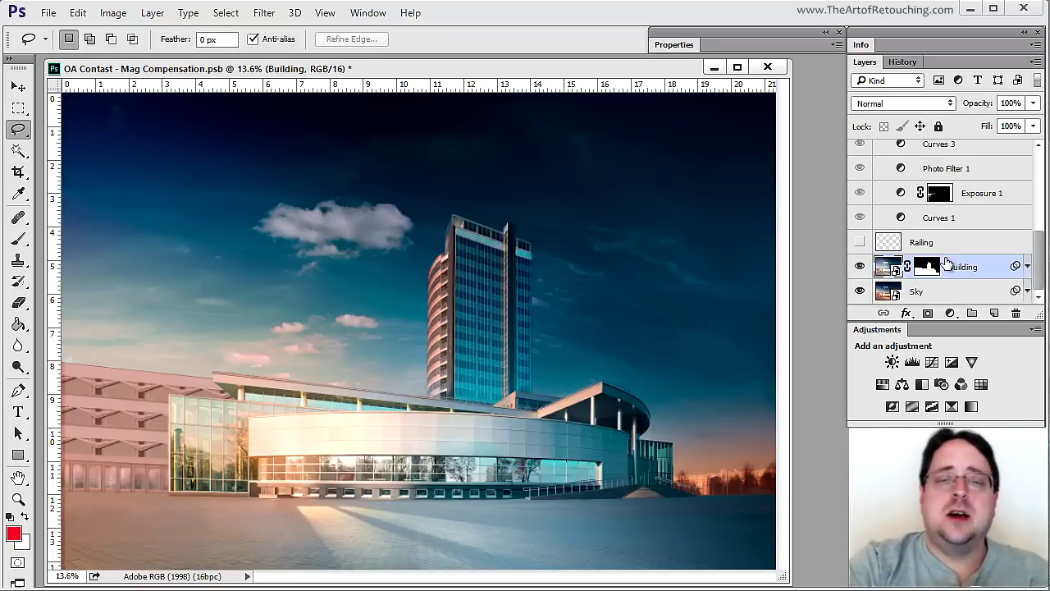
pyautogui.scroll(1, 968, 246)
pyautogui.scroll(-1, 979, 234)
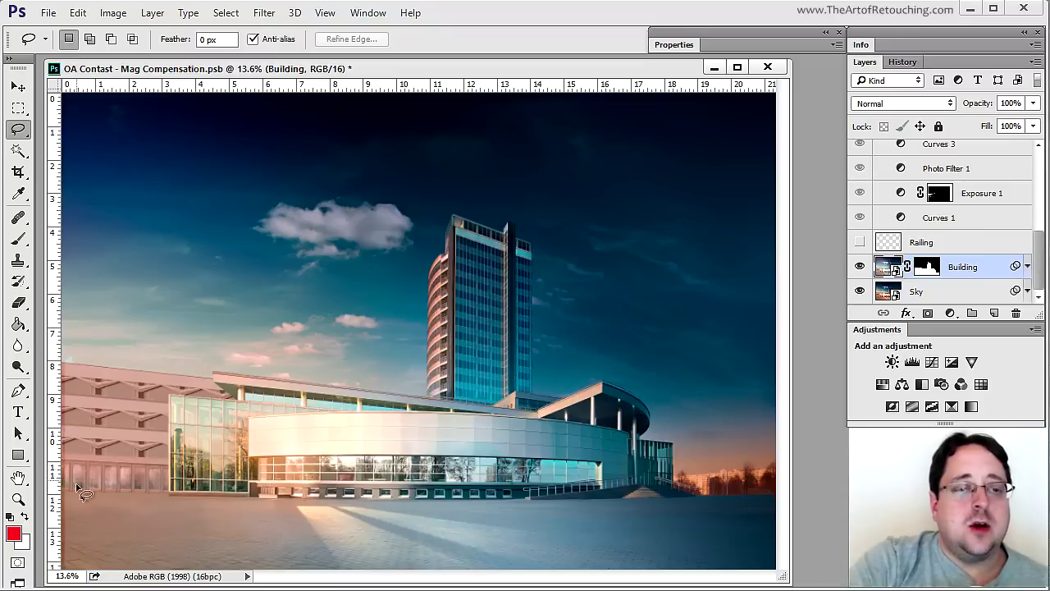
pyautogui.click(860, 267)
pyautogui.click(861, 266)
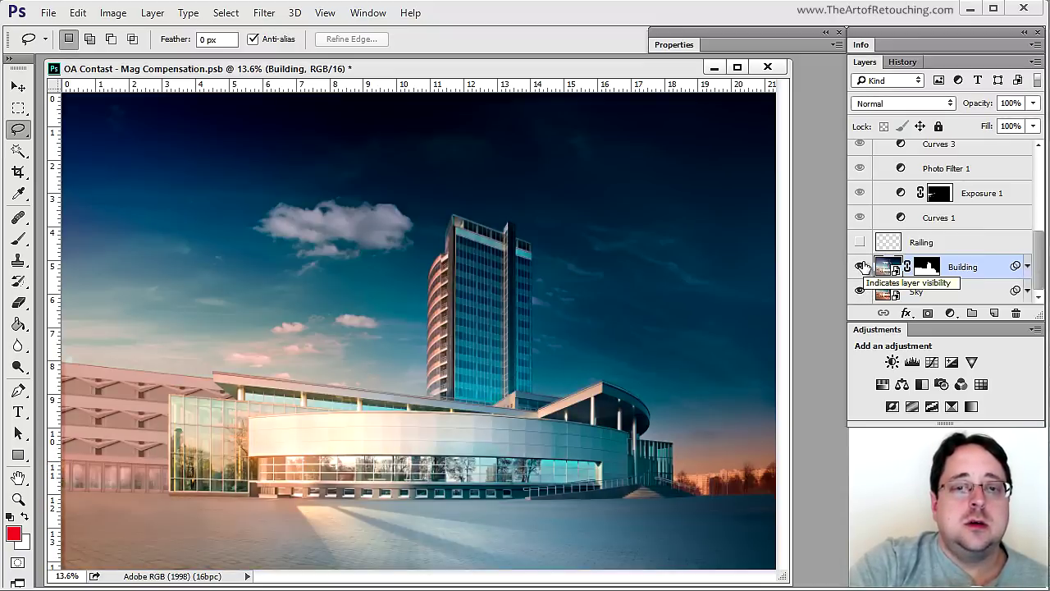
pyautogui.click(861, 266)
pyautogui.click(860, 266)
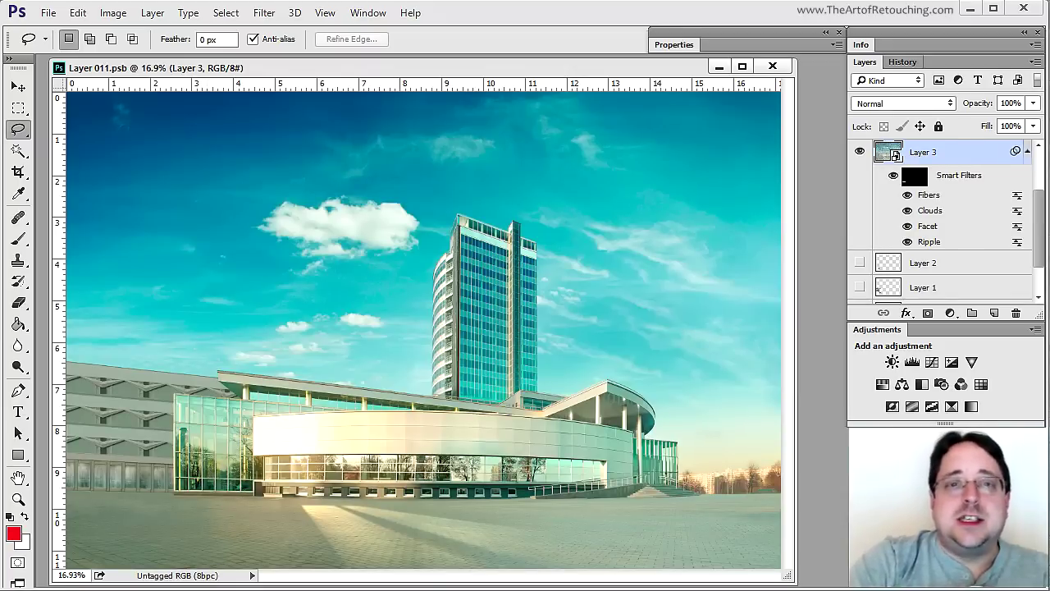
# In Layer 011.psb, zoom in on the back building's ground-floor windows and compare them with Layer 3's smart filters off and on.
pyautogui.moveTo(215, 422); pyautogui.dragTo(54, 510)
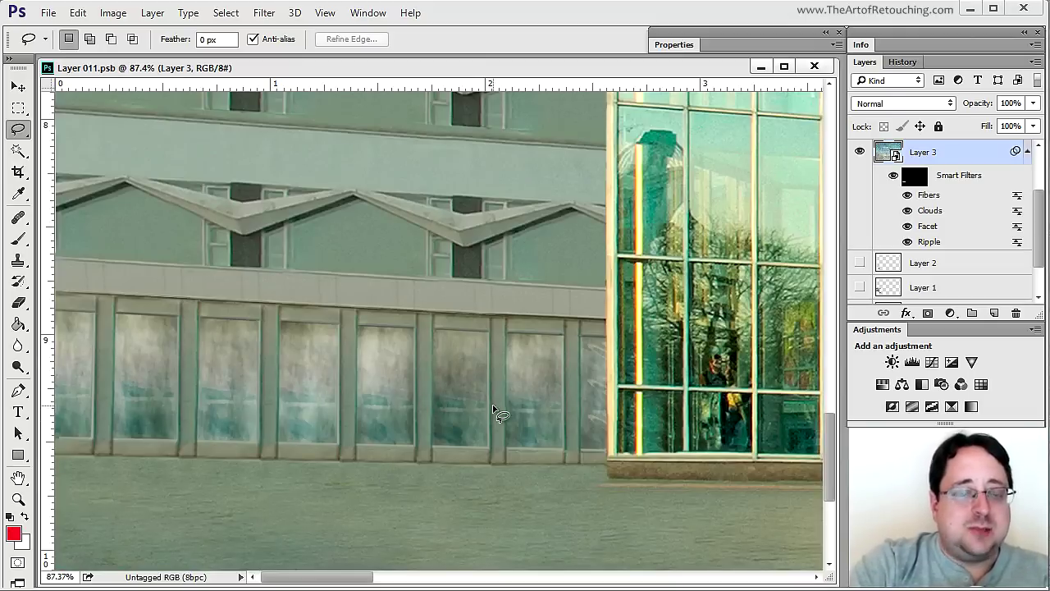
pyautogui.click(894, 176)
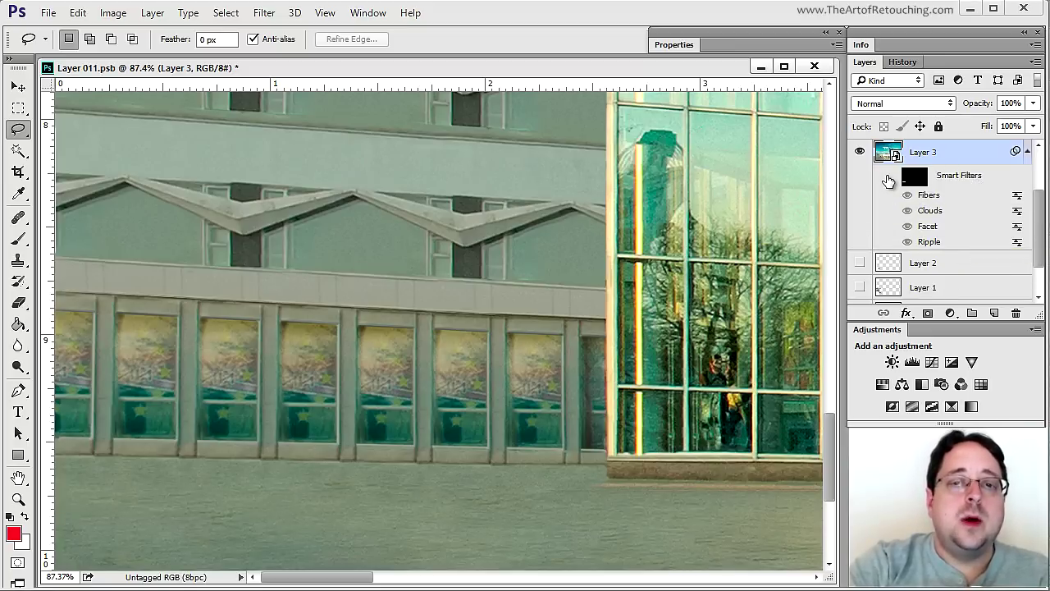
pyautogui.click(891, 175)
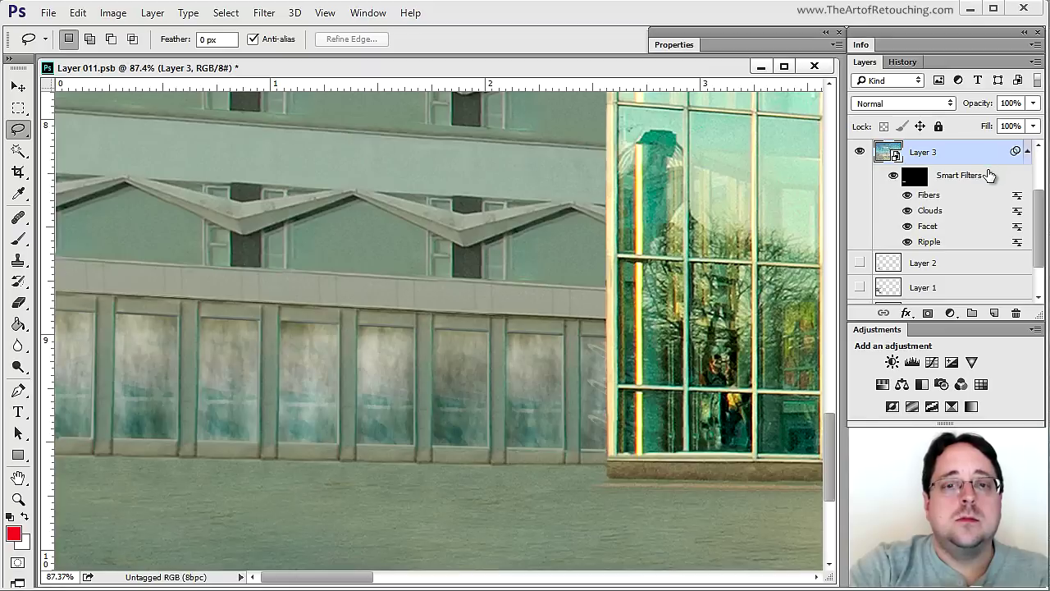
# Isolate Layer 3's Ripple smart filter and add Facet, Clouds and Fibers back one at a time to examine each filter's effect.
pyautogui.keyDown('alt'); pyautogui.click(908, 241); pyautogui.keyUp('alt')
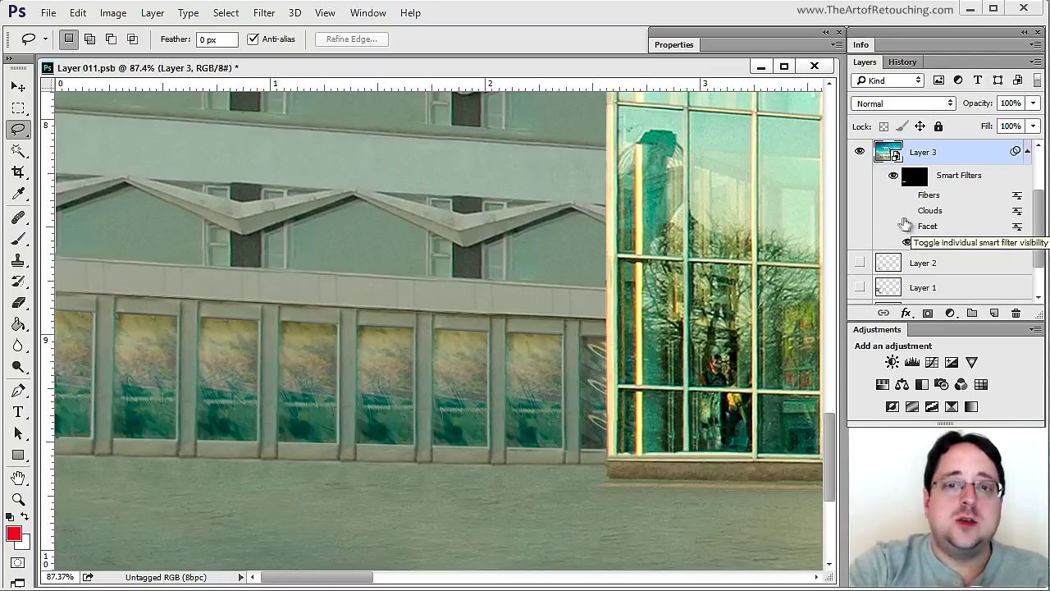
pyautogui.click(907, 227)
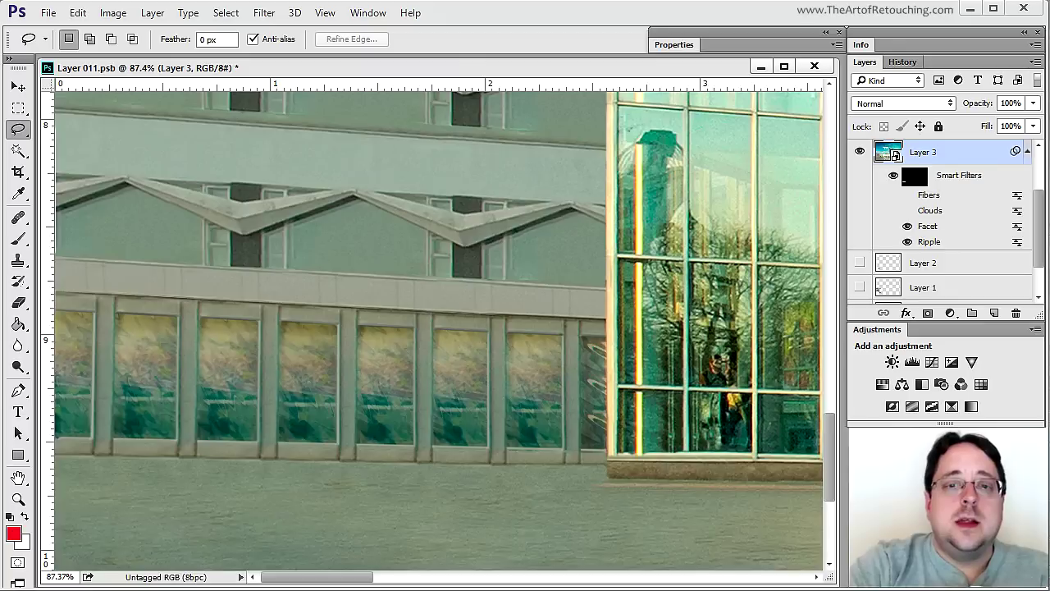
pyautogui.click(907, 211)
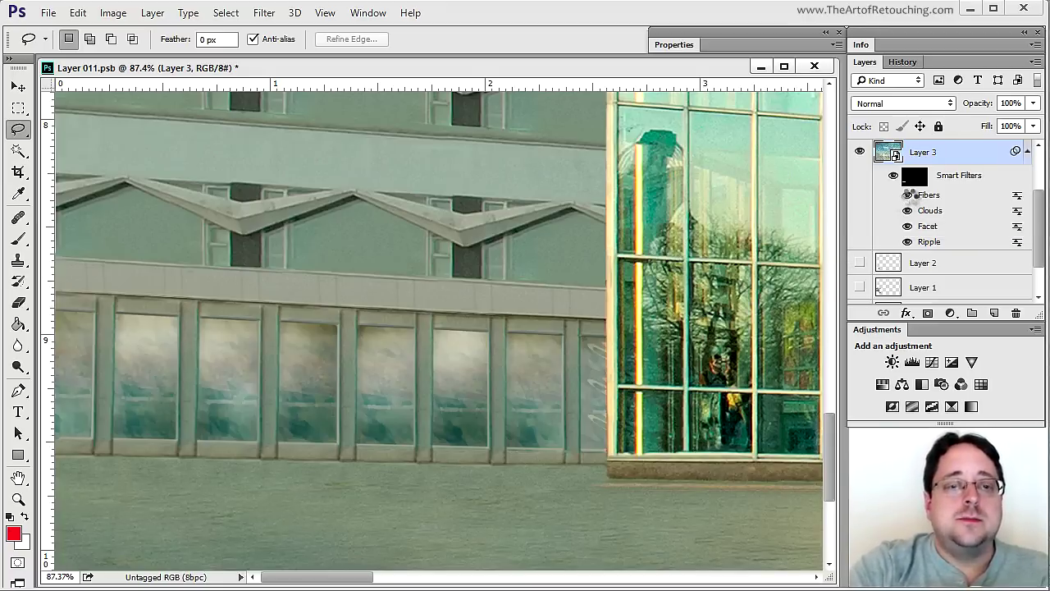
pyautogui.click(907, 194)
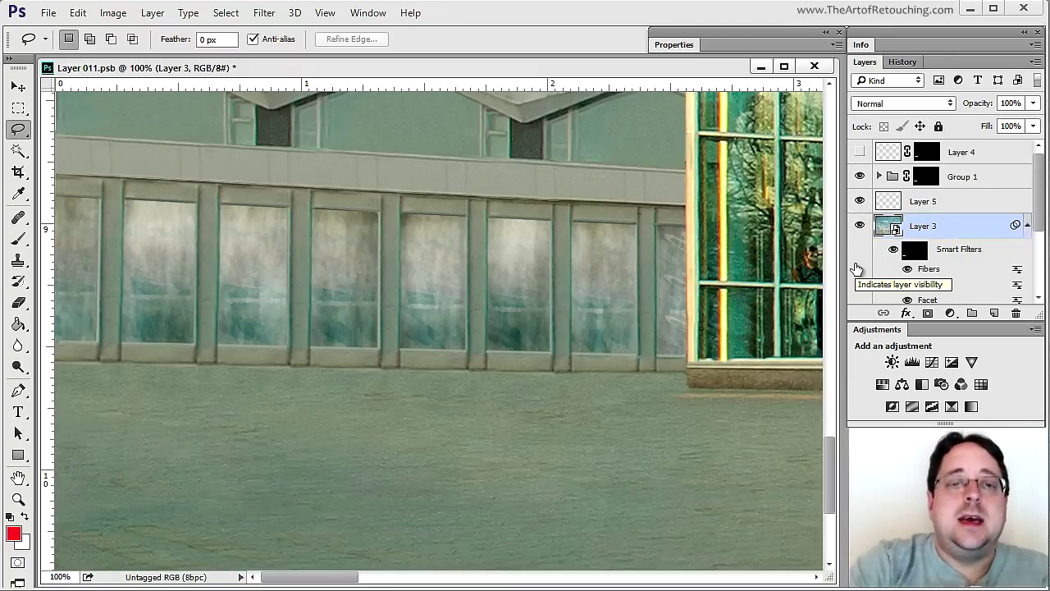
# Toggle Group 1 and Layer 5 to compare the windows with and without them, and close Layer 011.psb with both visible.
pyautogui.click(860, 176)
pyautogui.click(861, 201)
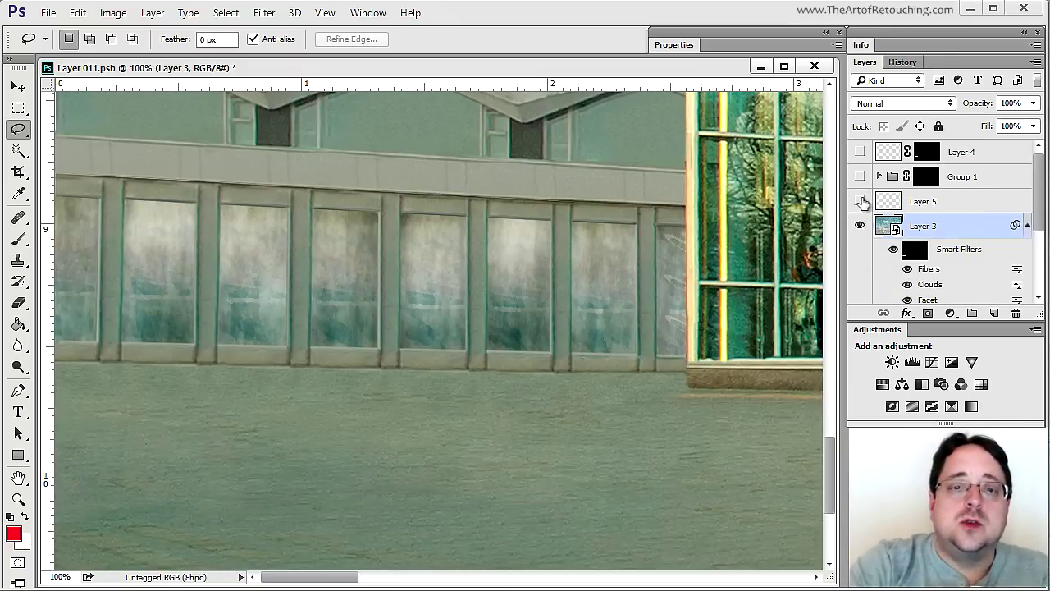
pyautogui.click(860, 201)
pyautogui.click(861, 201)
pyautogui.click(862, 200)
pyautogui.click(861, 201)
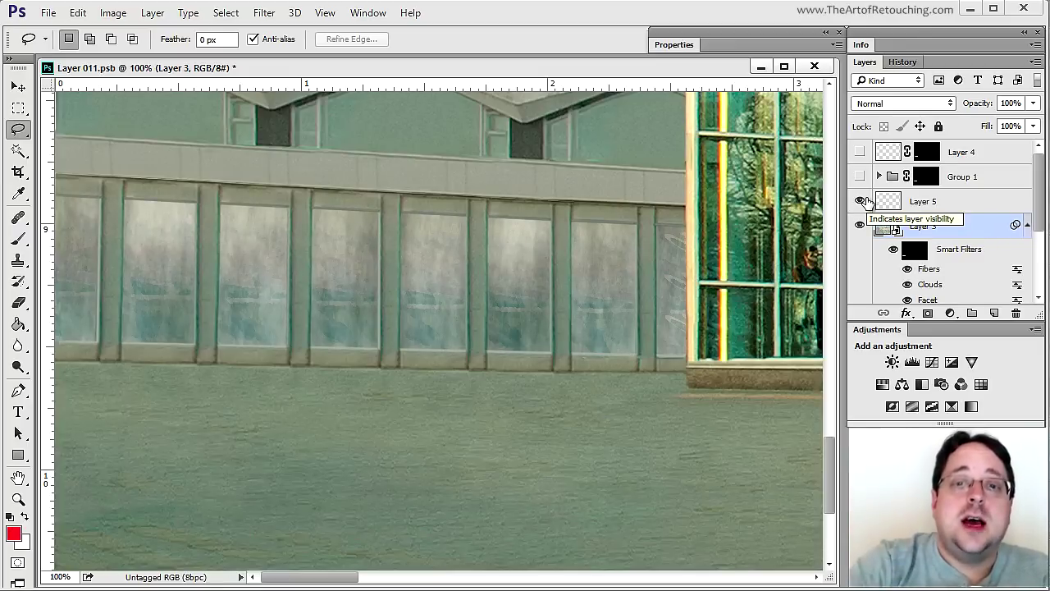
pyautogui.click(861, 200)
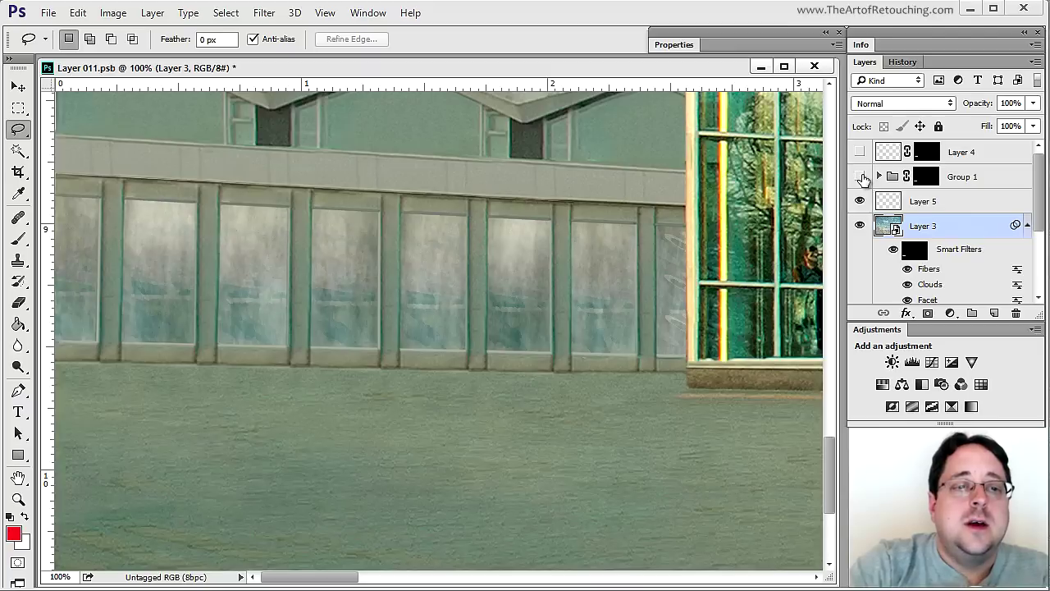
pyautogui.click(859, 177)
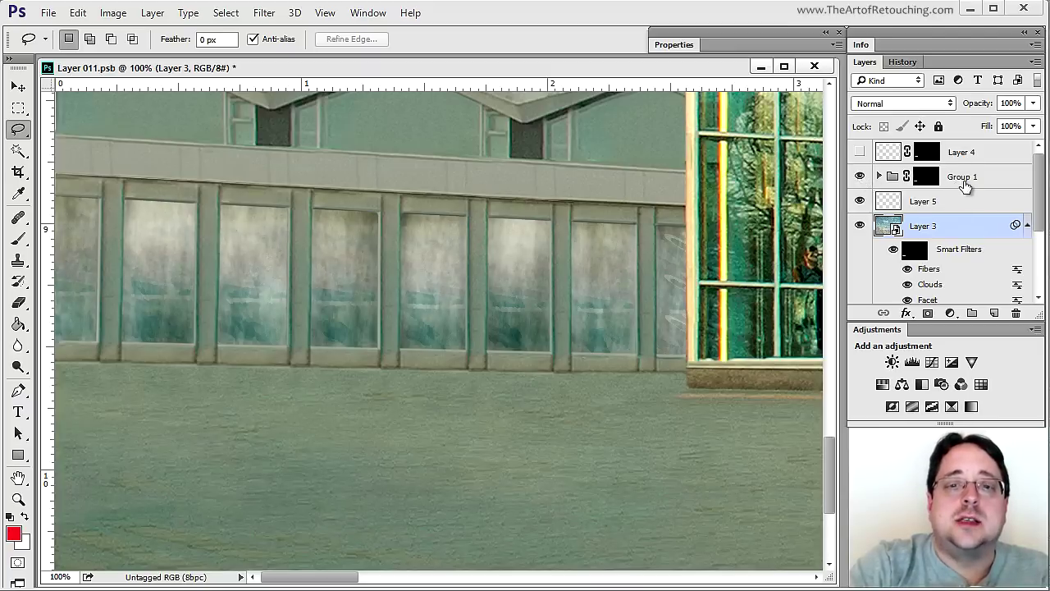
pyautogui.hotkey('ctrl', '0')
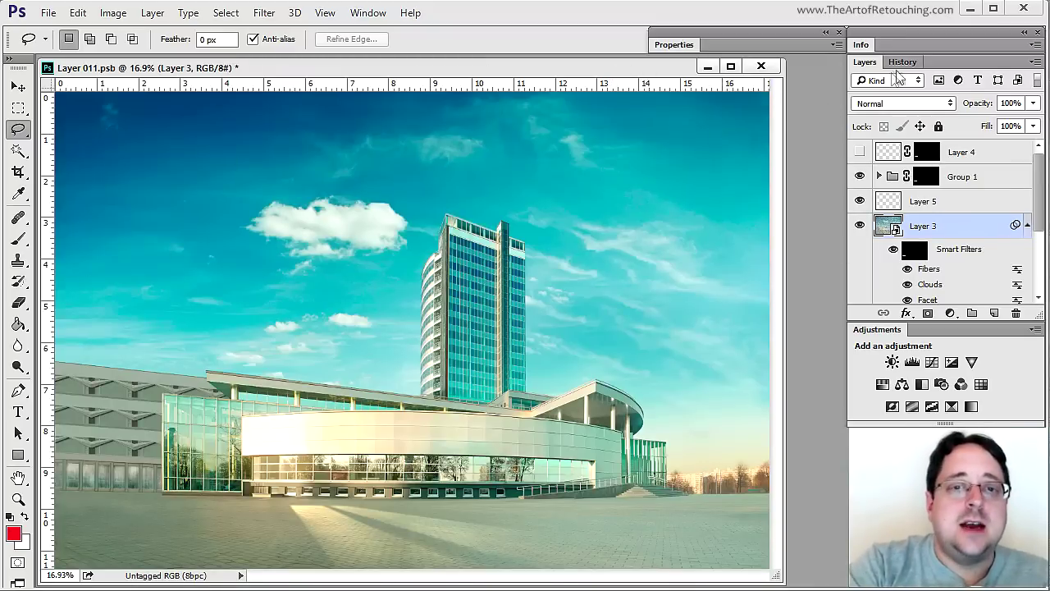
pyautogui.click(769, 68)
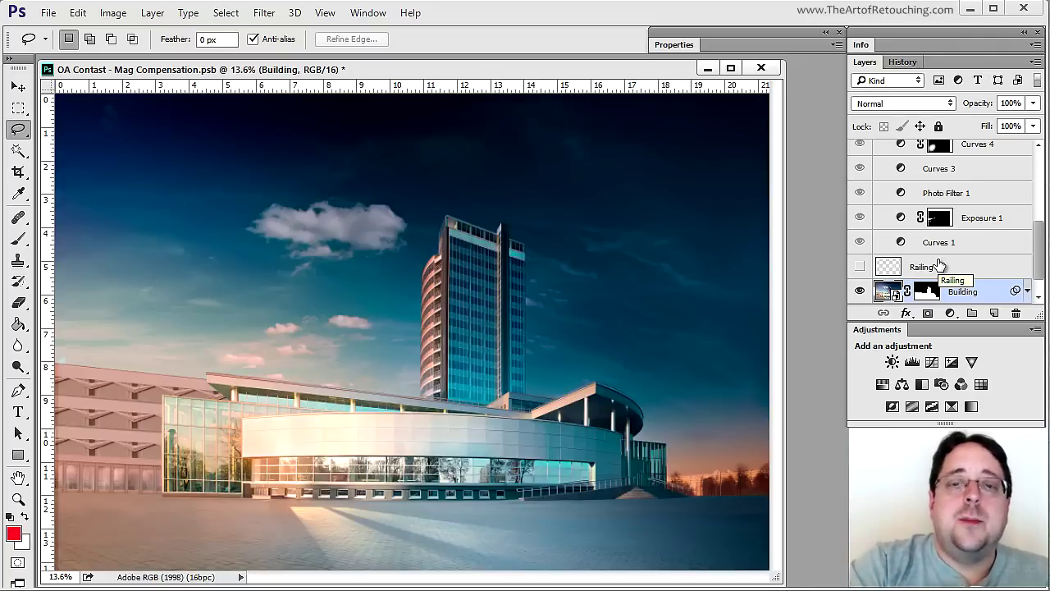
# Show the Back Building adjustment group, compare the image with and without the group and its Curves 4 layer, and collapse the group.
pyautogui.scroll(3, 937, 266)
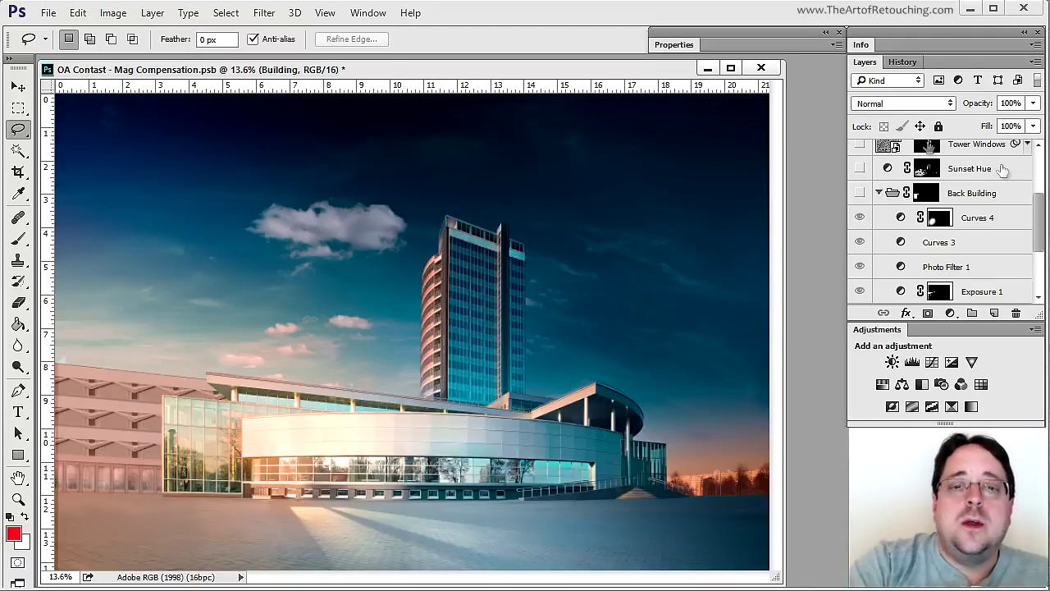
pyautogui.click(859, 194)
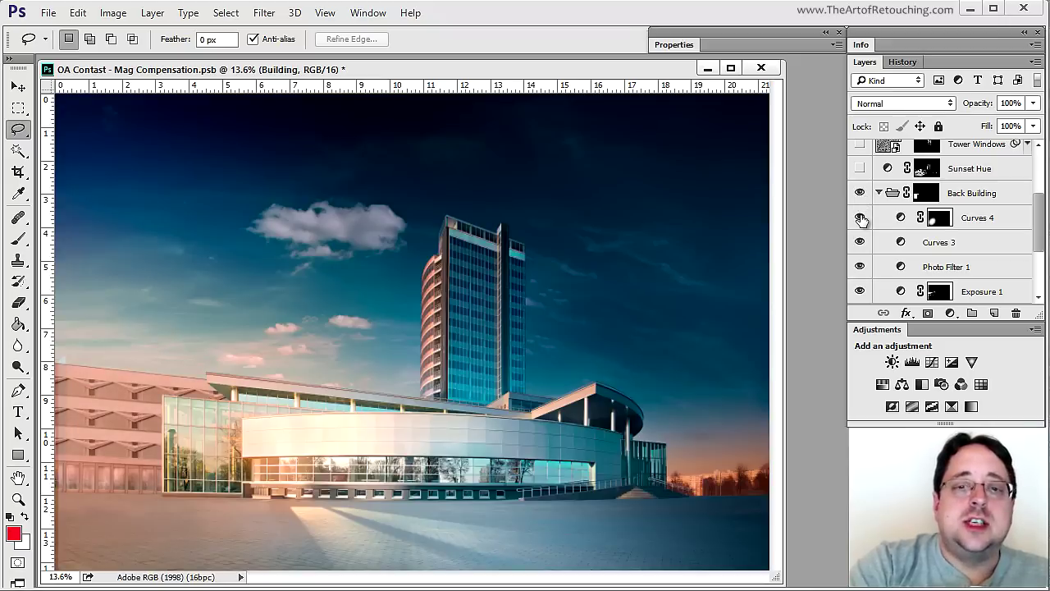
pyautogui.click(859, 194)
pyautogui.click(859, 193)
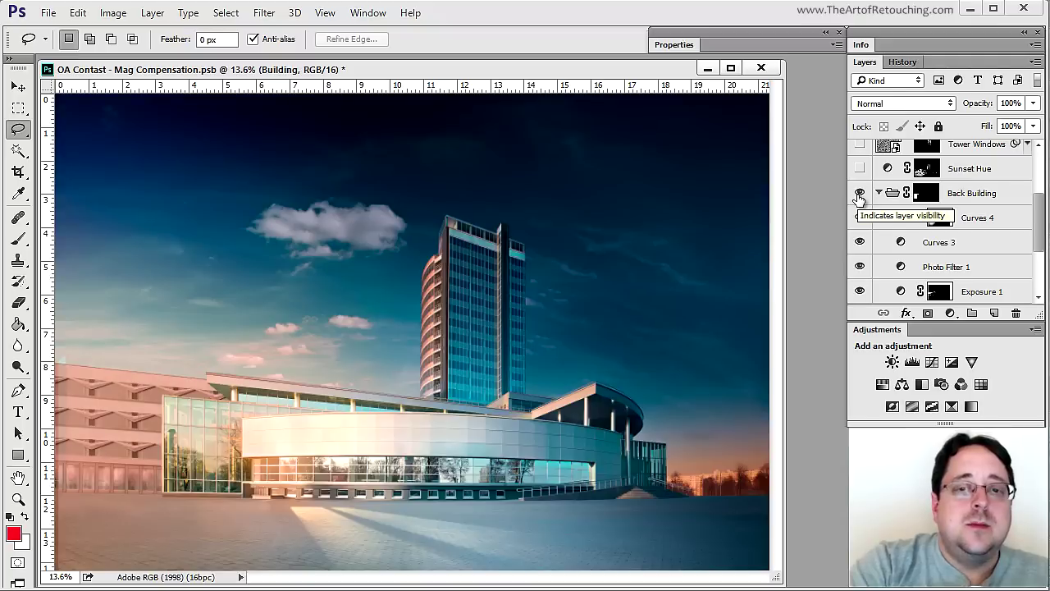
pyautogui.click(859, 218)
pyautogui.click(859, 218)
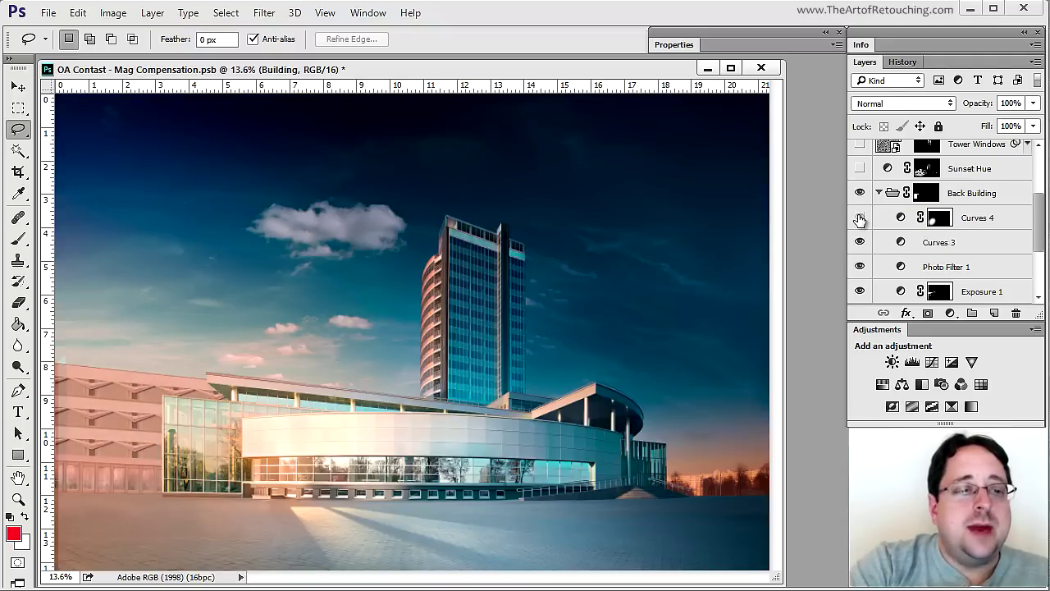
pyautogui.scroll(3, 861, 242)
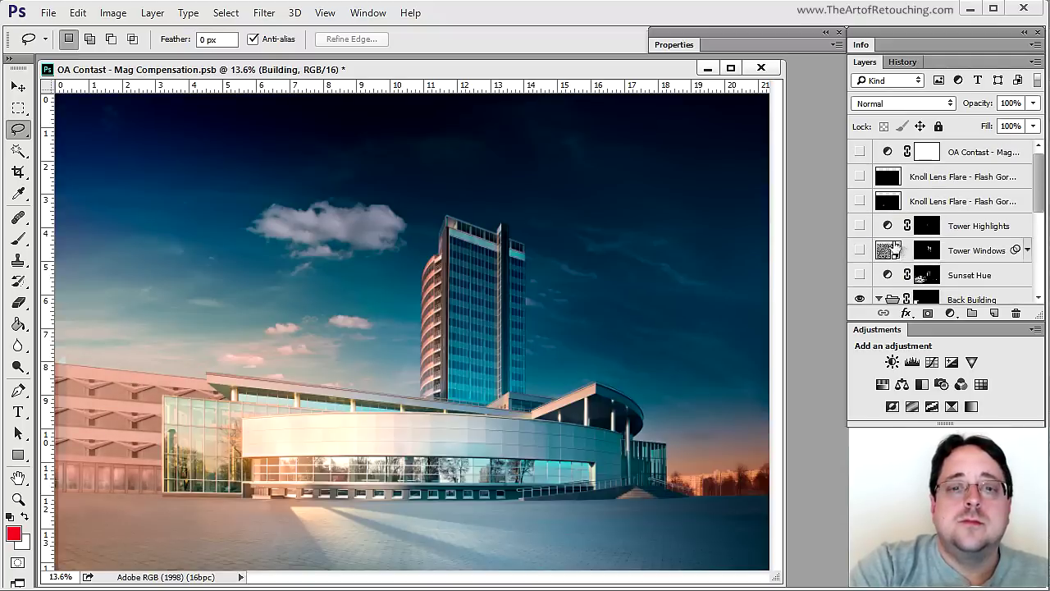
pyautogui.scroll(-2, 884, 295)
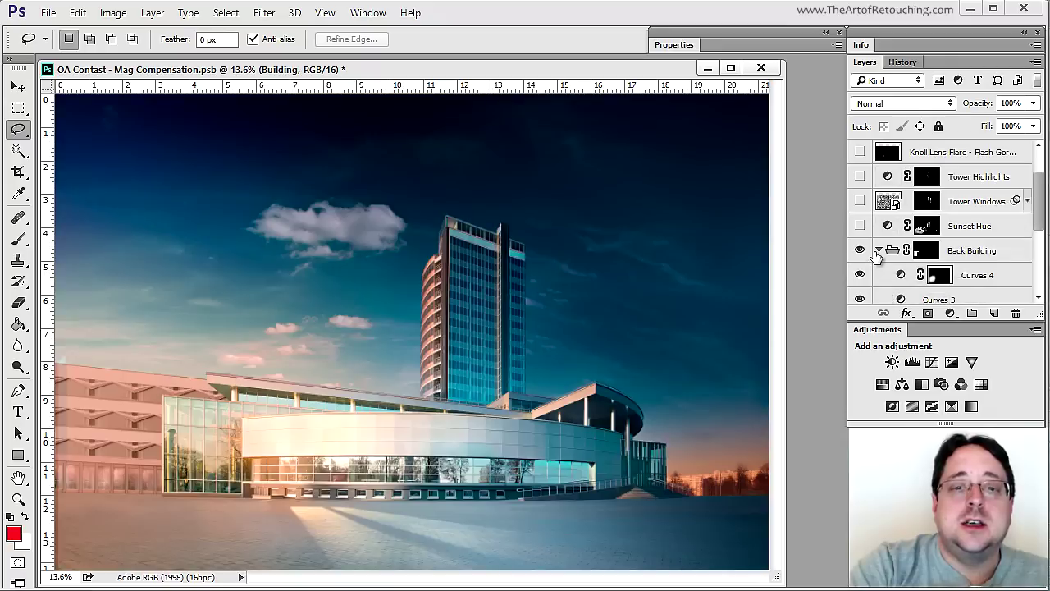
pyautogui.click(879, 250)
# Select the Sunset Hue adjustment layer, examine its mask as a colour overlay on the image, and make the layer visible.
pyautogui.click(994, 229)
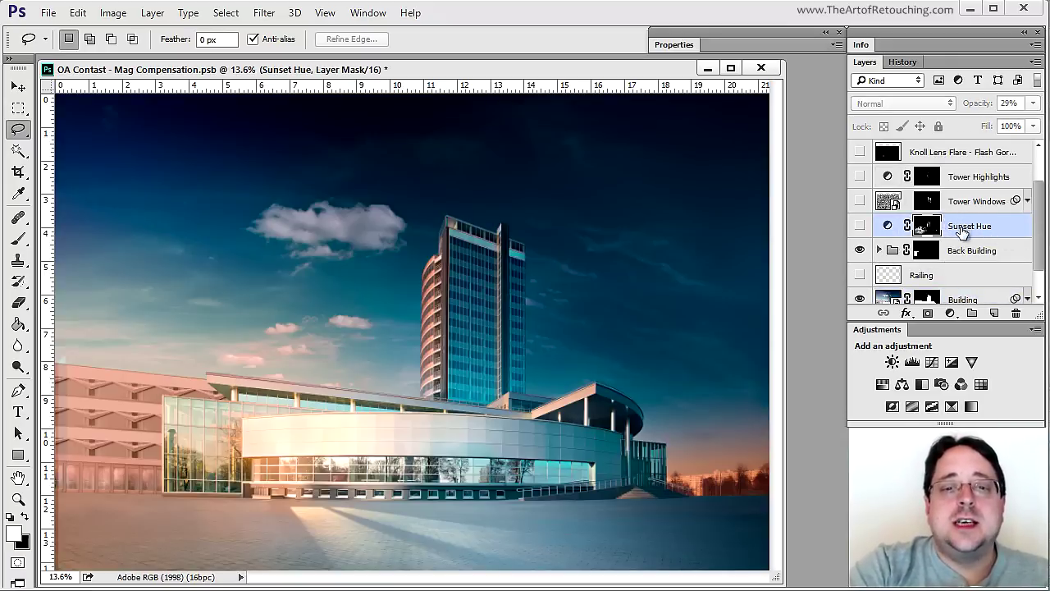
pyautogui.keyDown('alt'); pyautogui.keyDown('shift'); pyautogui.click(933, 232); pyautogui.keyUp('shift'); pyautogui.keyUp('alt')
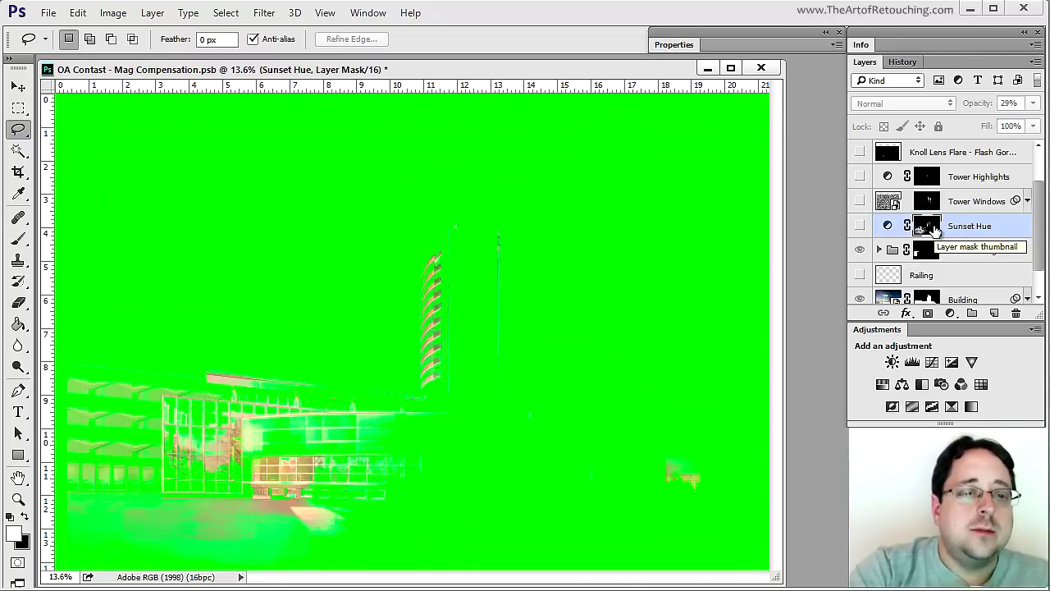
pyautogui.keyDown('alt'); pyautogui.keyDown('shift'); pyautogui.click(933, 232); pyautogui.keyUp('shift'); pyautogui.keyUp('alt')
pyautogui.keyDown('alt'); pyautogui.keyDown('shift'); pyautogui.click(934, 231); pyautogui.keyUp('shift'); pyautogui.keyUp('alt')
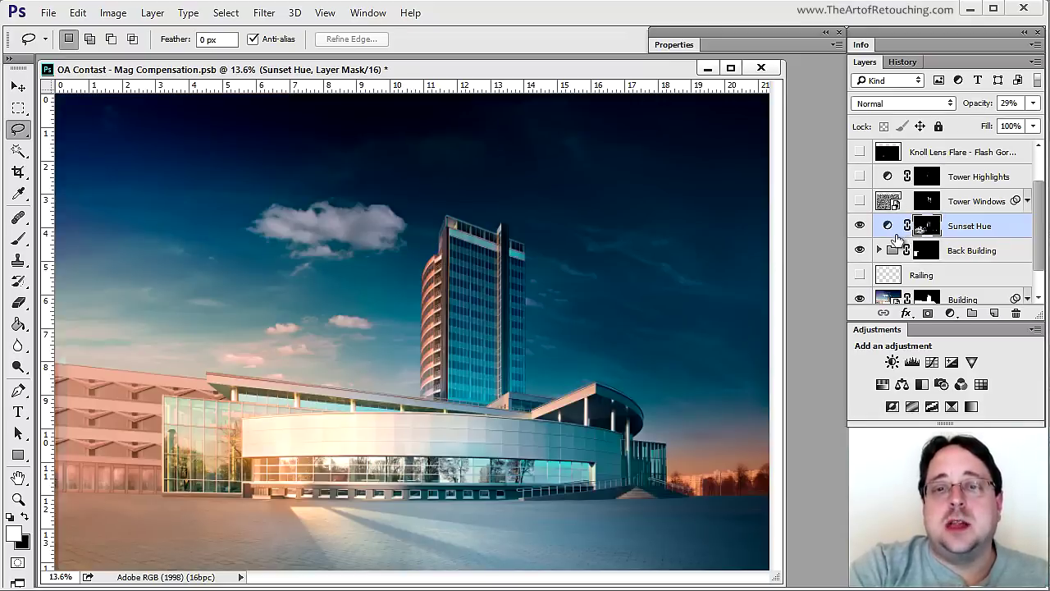
# Review Sunset Hue's Selective Color settings for Neutrals and toggle the layer to compare the image with and without it.
pyautogui.click(674, 46)
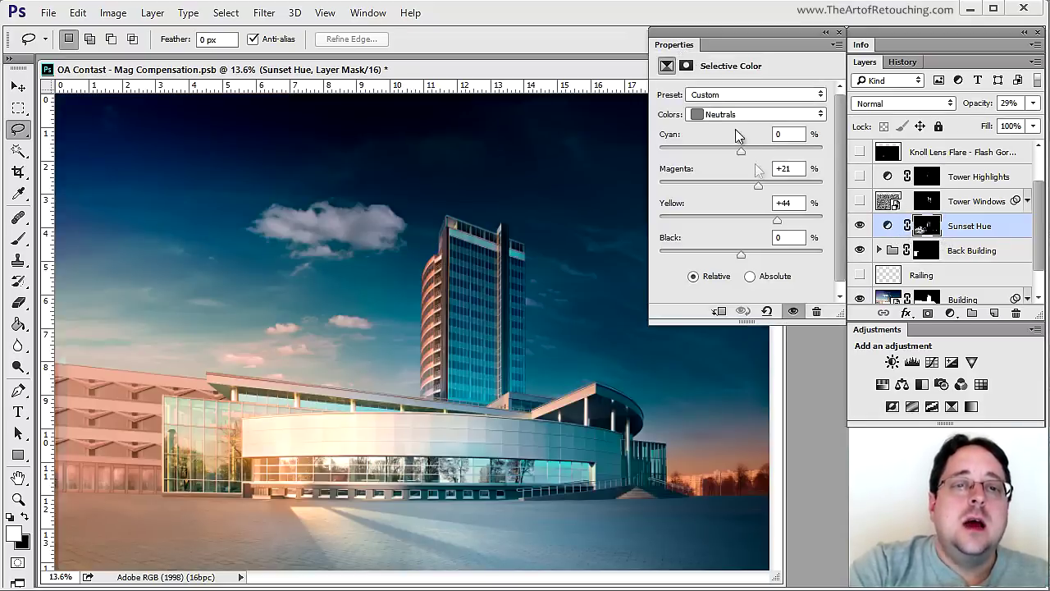
pyautogui.click(860, 225)
pyautogui.click(859, 225)
pyautogui.click(860, 225)
pyautogui.click(859, 226)
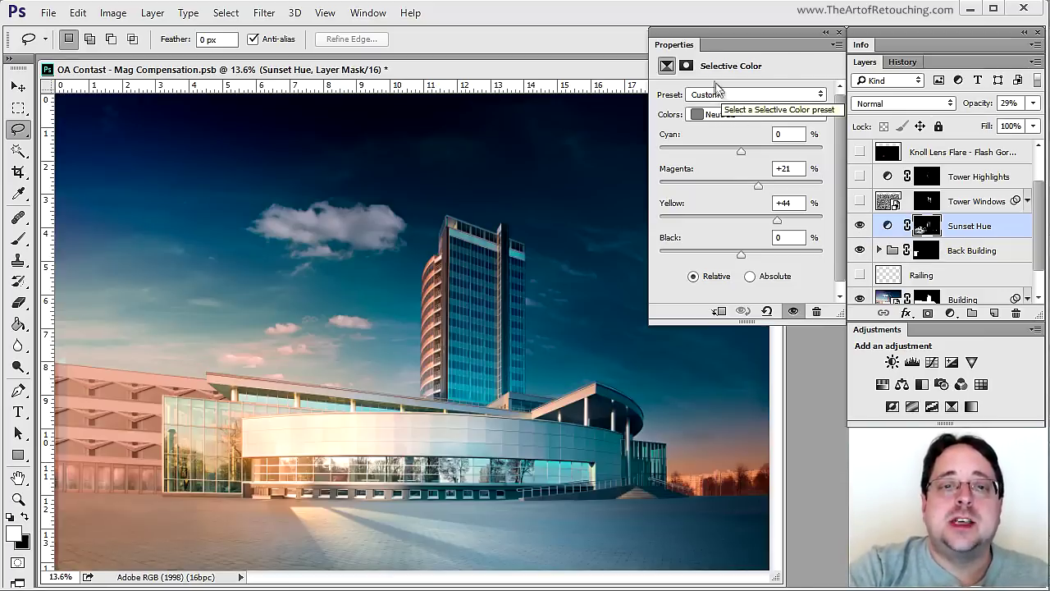
pyautogui.click(672, 48)
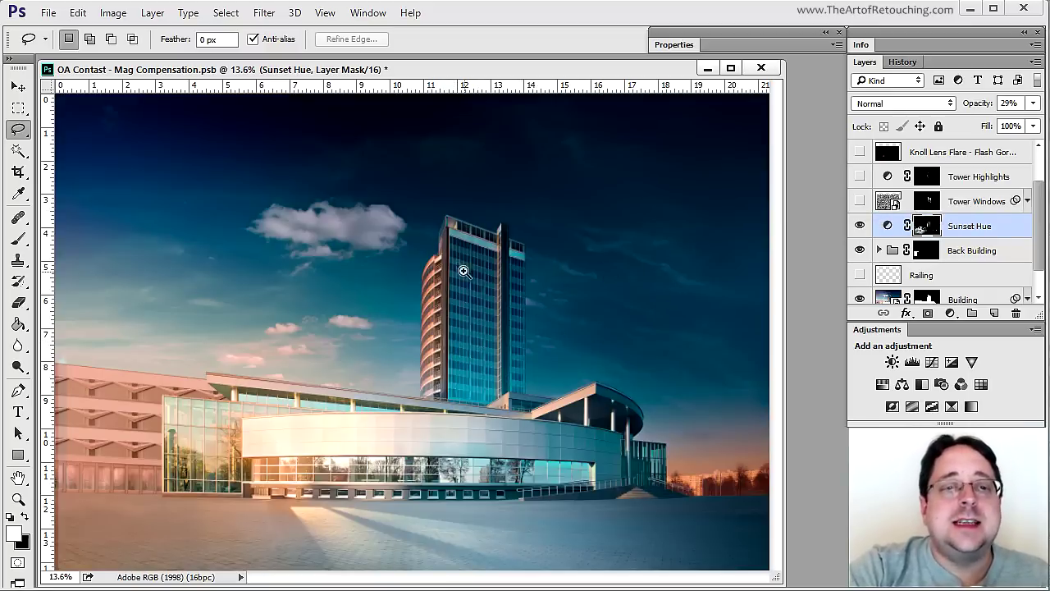
# Review the Tower Windows smart object's ZigZag and Ripple smart filters and its clouds texture in Layer 3.psb, then close that file.
pyautogui.moveTo(409, 214); pyautogui.dragTo(555, 439)
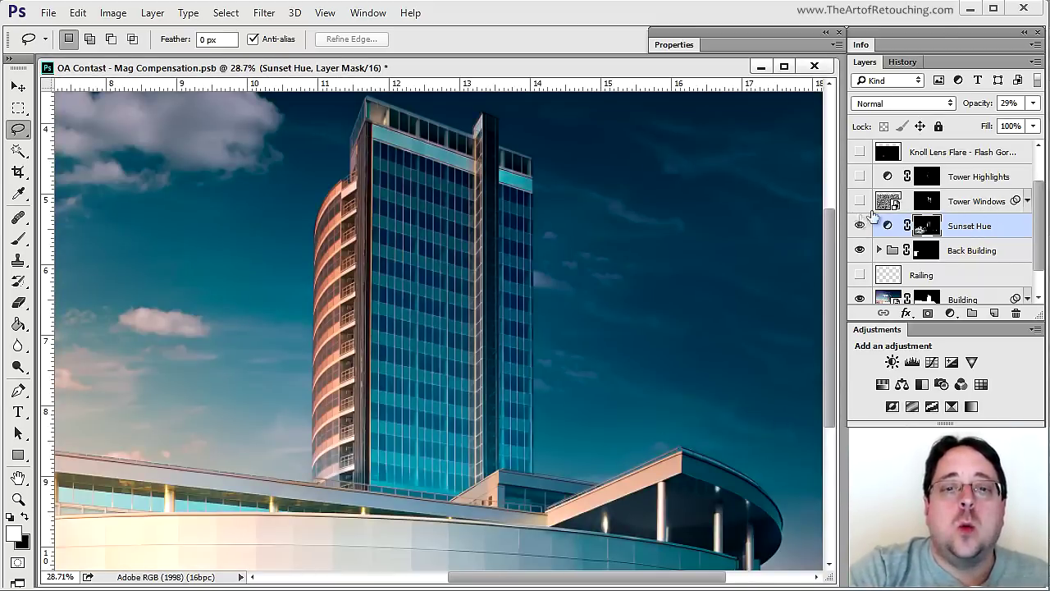
pyautogui.click(1027, 200)
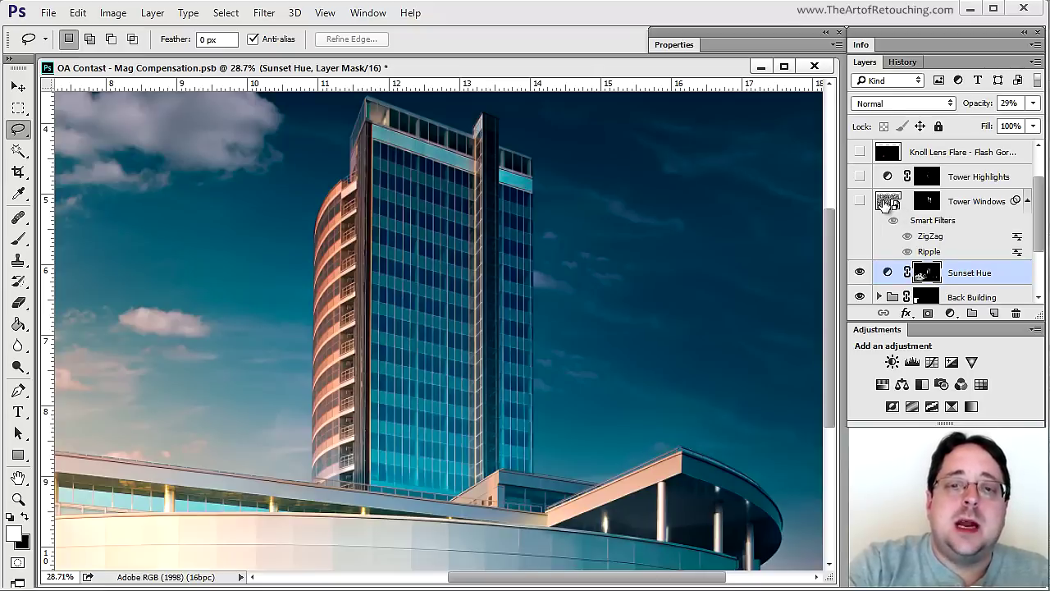
pyautogui.click(886, 203)
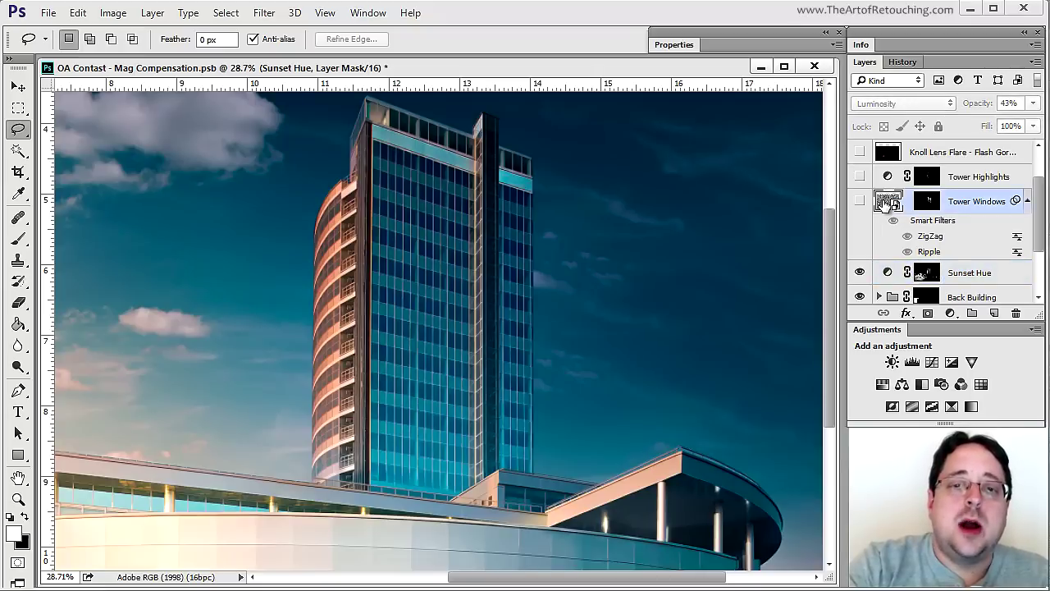
pyautogui.doubleClick(885, 204)
pyautogui.moveTo(668, 146); pyautogui.dragTo(637, 86)
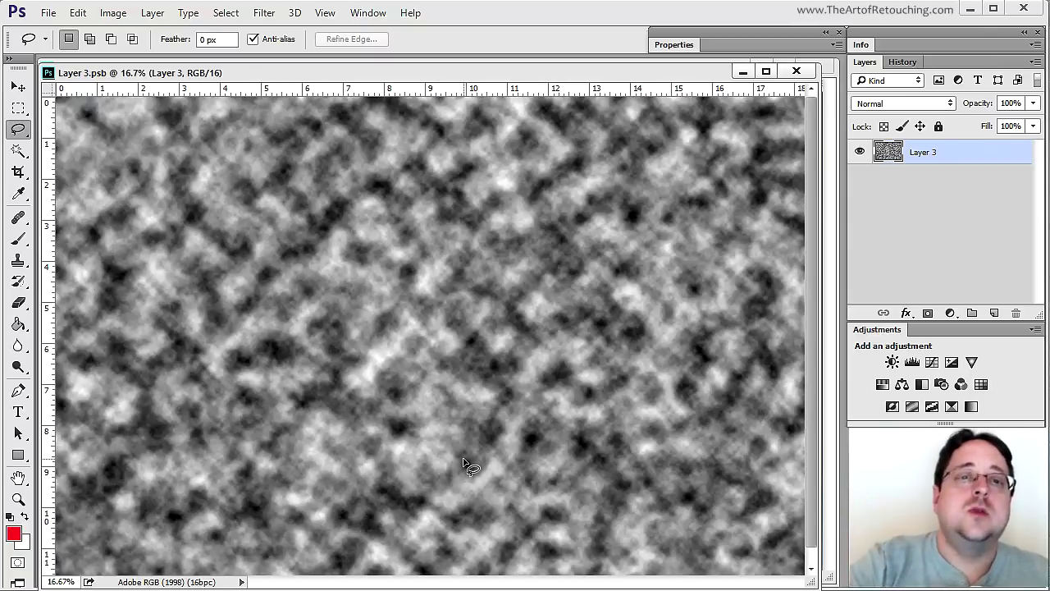
pyautogui.moveTo(647, 79); pyautogui.dragTo(596, 231)
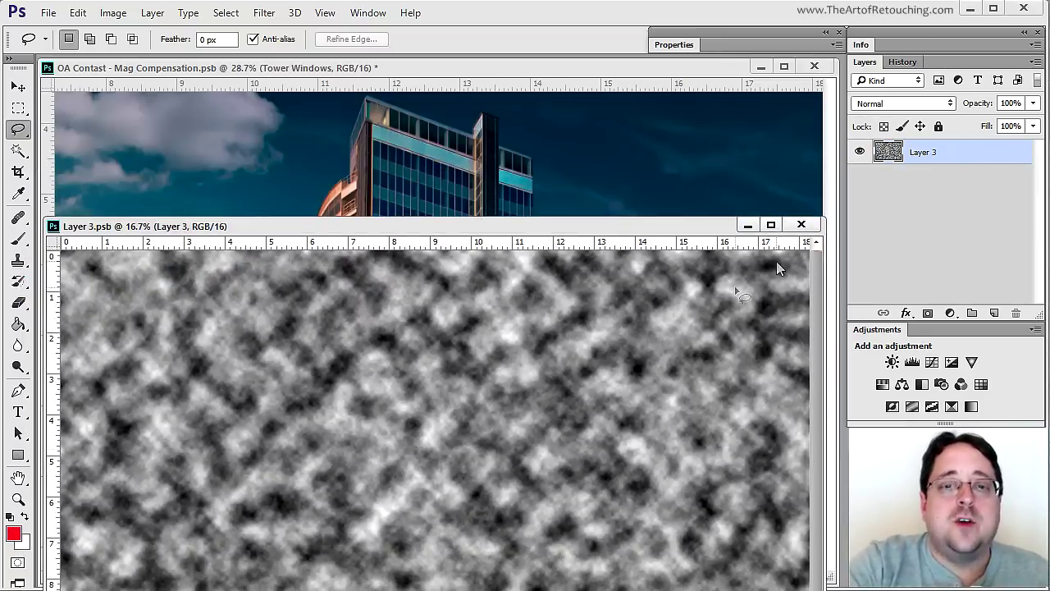
pyautogui.click(802, 225)
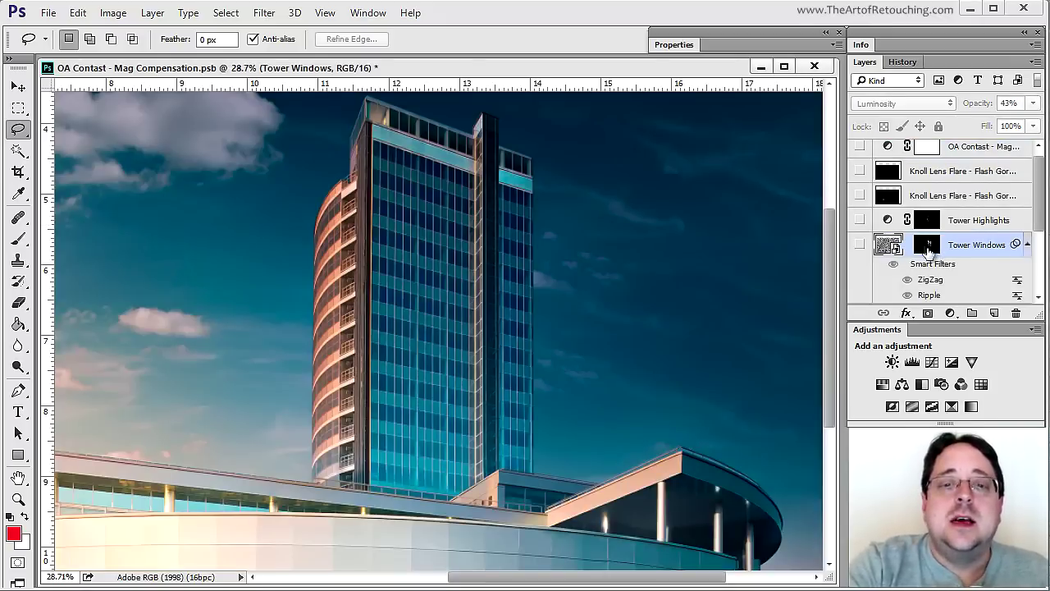
# Examine the Tower Windows layer mask as a colour overlay on the tower and make the layer visible.
pyautogui.click(928, 247)
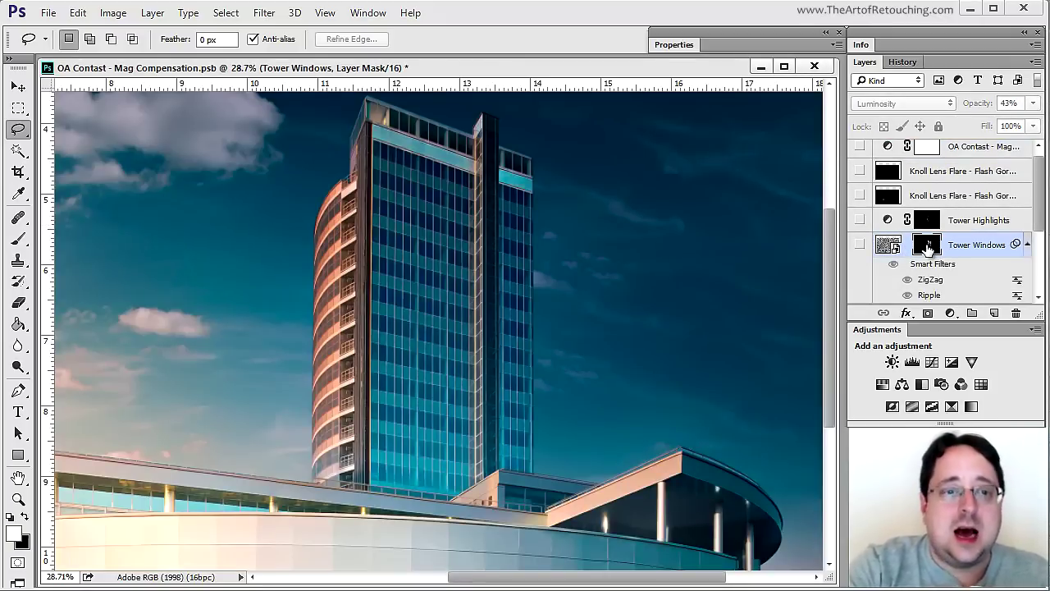
pyautogui.press('\\')
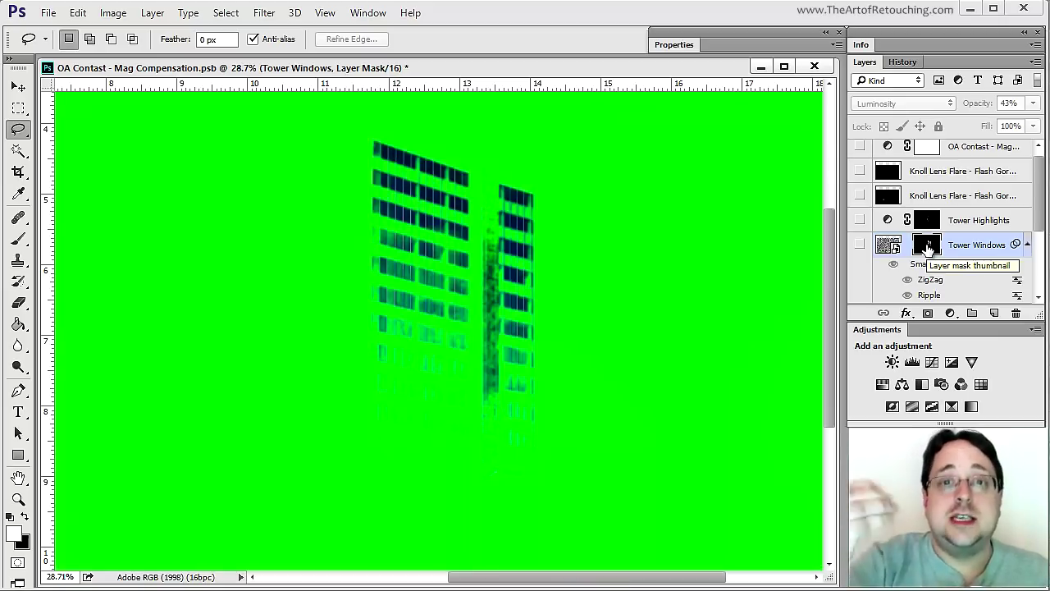
pyautogui.press('\\')
pyautogui.click(860, 244)
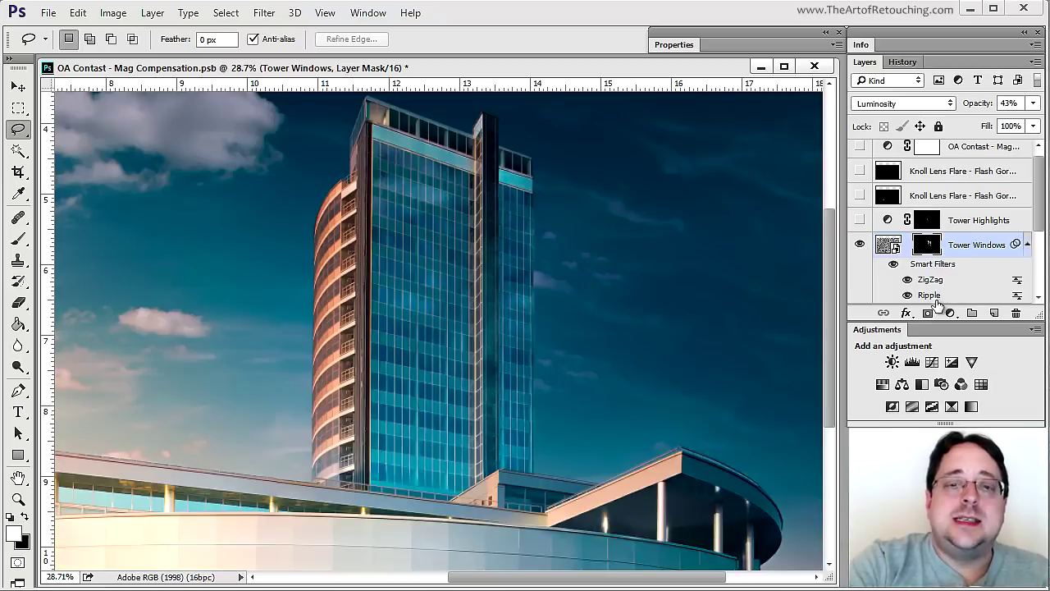
# Toggle the Tower Windows layer to compare the tower glass with and without the reflections, leaving it visible.
pyautogui.click(860, 244)
pyautogui.click(860, 244)
pyautogui.click(860, 245)
pyautogui.click(860, 244)
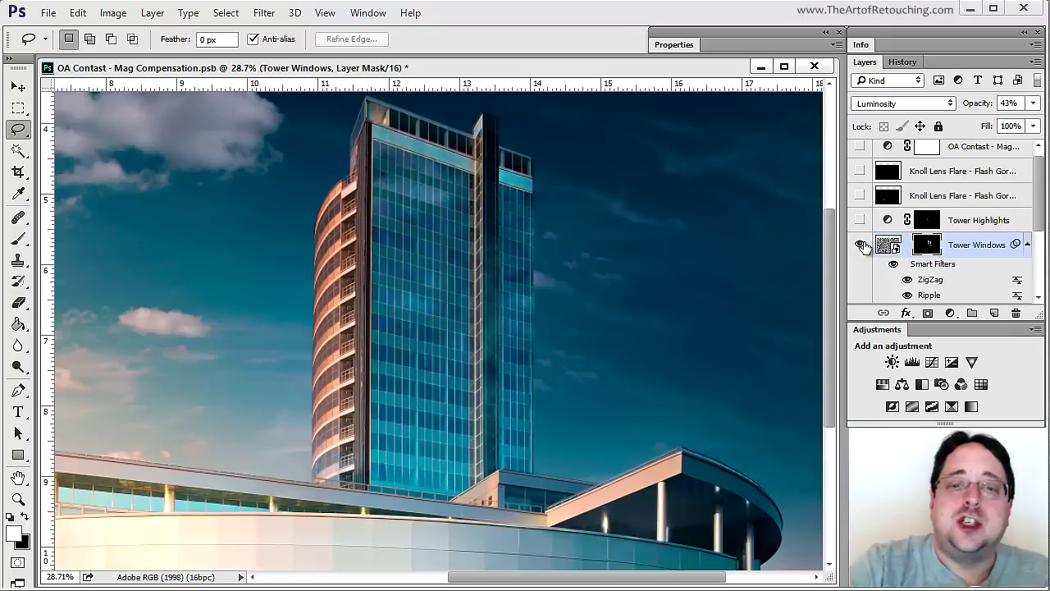
# Select the Tower Highlights adjustment layer, inspect the tower's curved balcony side up close, and make the layer visible.
pyautogui.hotkey('alt', ']')
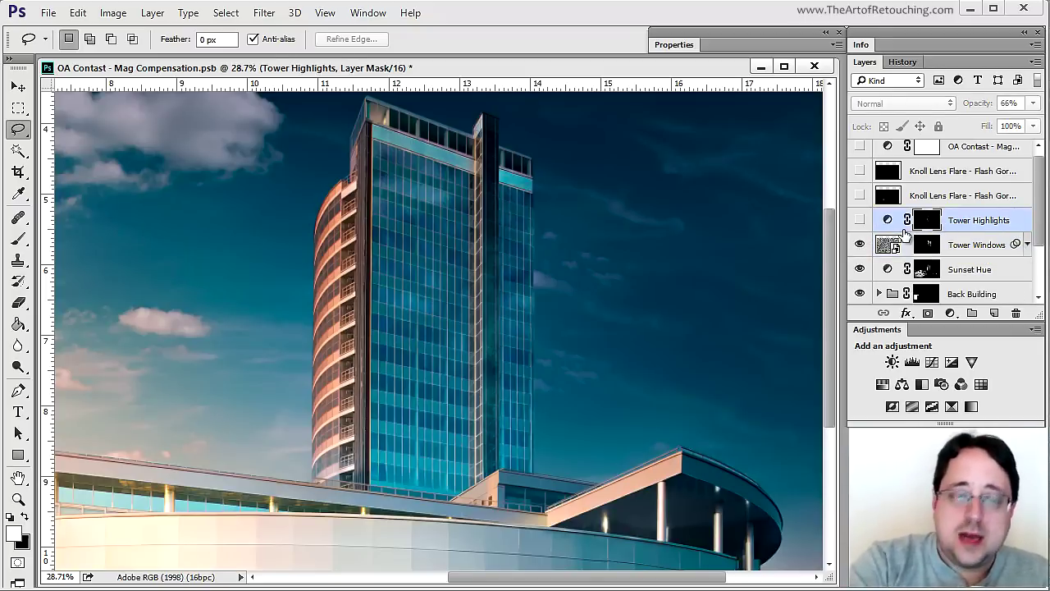
pyautogui.press('\\')
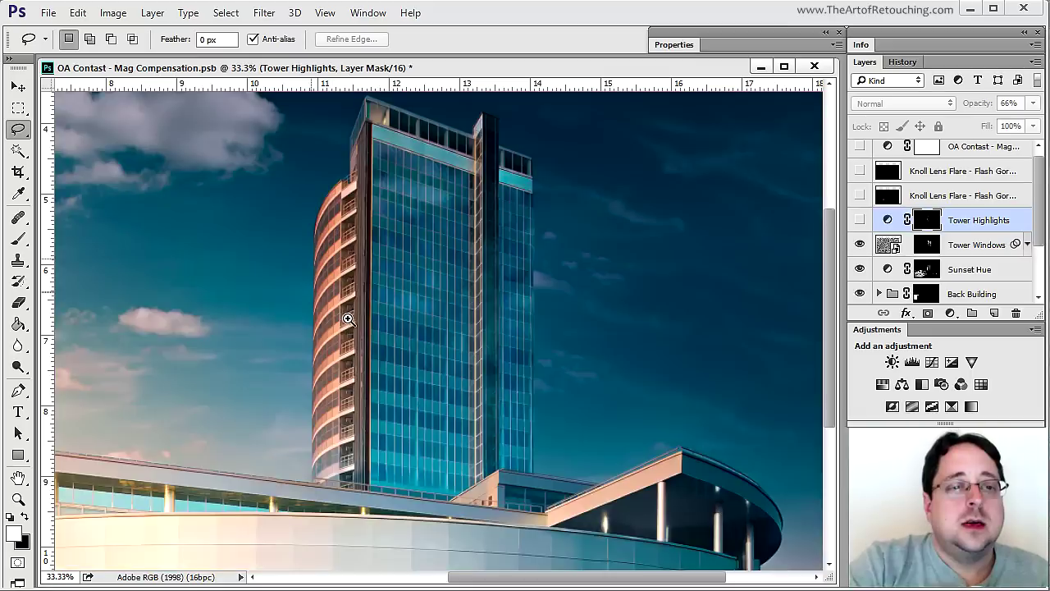
pyautogui.click(347, 318)
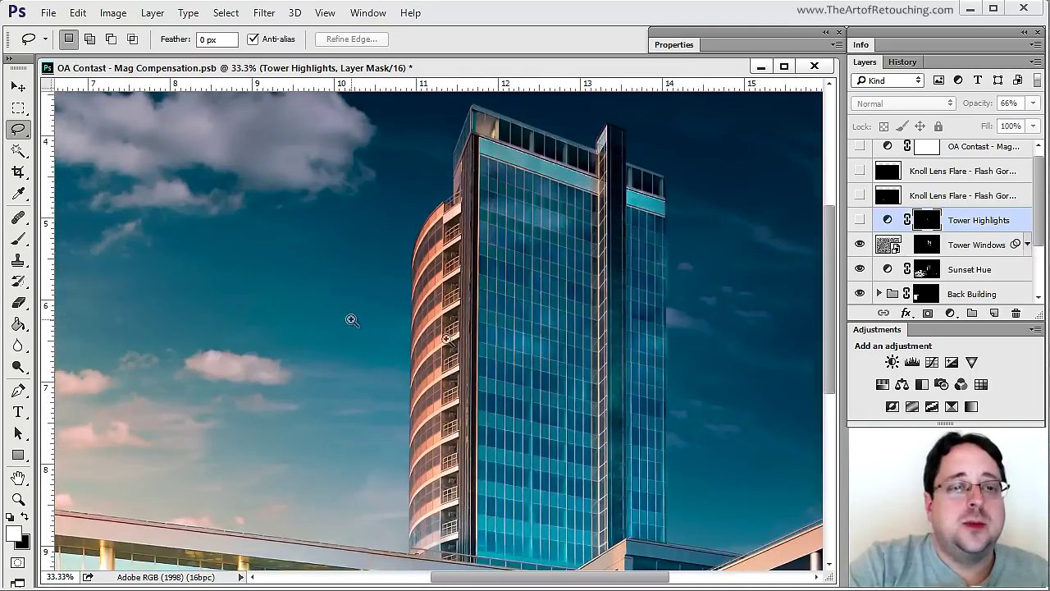
pyautogui.click(451, 348)
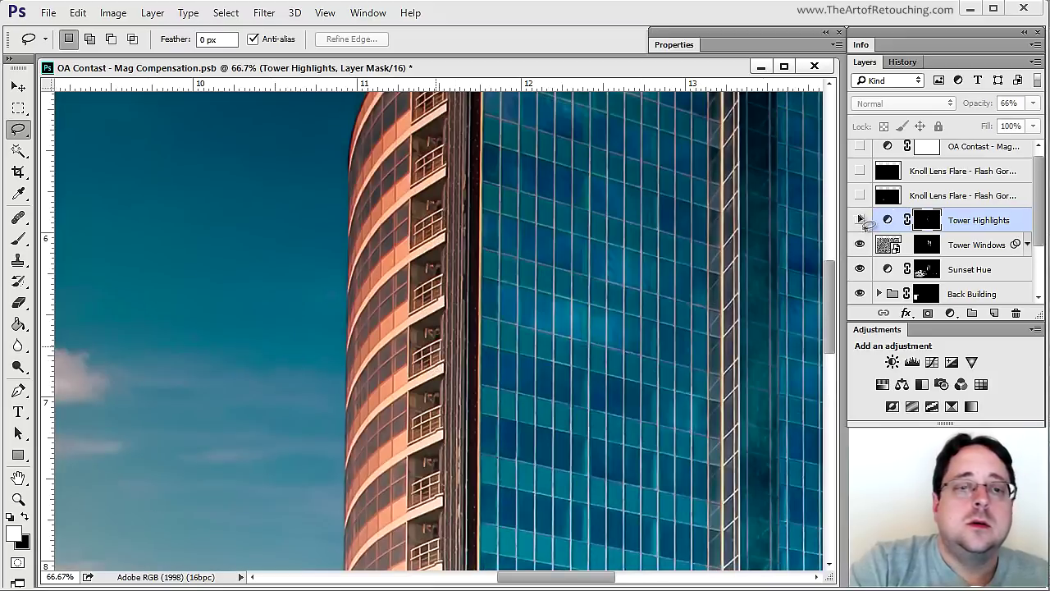
pyautogui.click(860, 220)
# Toggle Tower Highlights to compare the balcony side with and without it, leave it visible, and return to the full image.
pyautogui.click(860, 220)
pyautogui.click(860, 220)
pyautogui.click(859, 220)
pyautogui.click(860, 219)
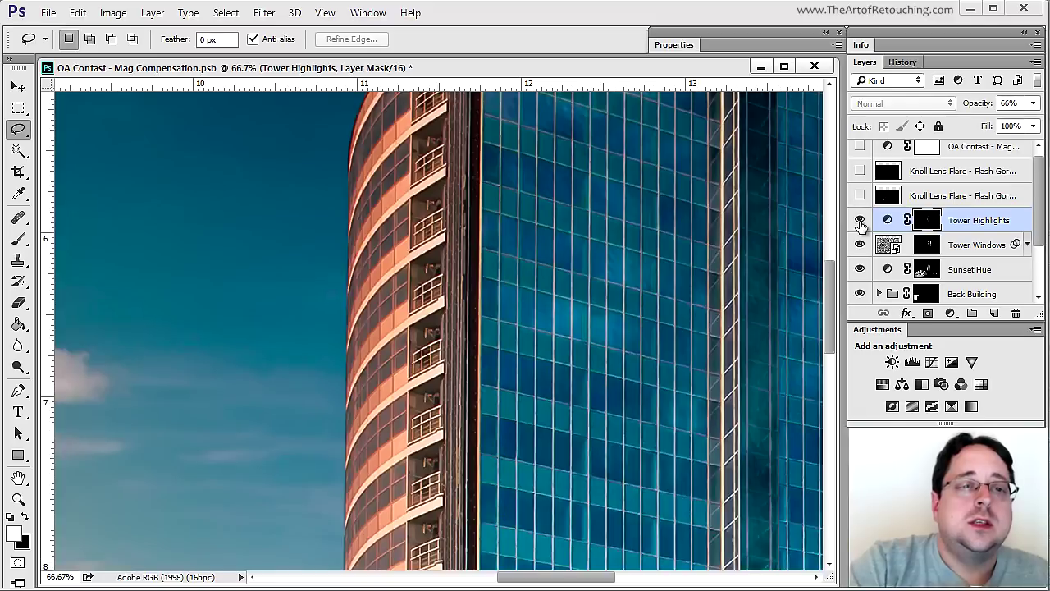
pyautogui.click(860, 220)
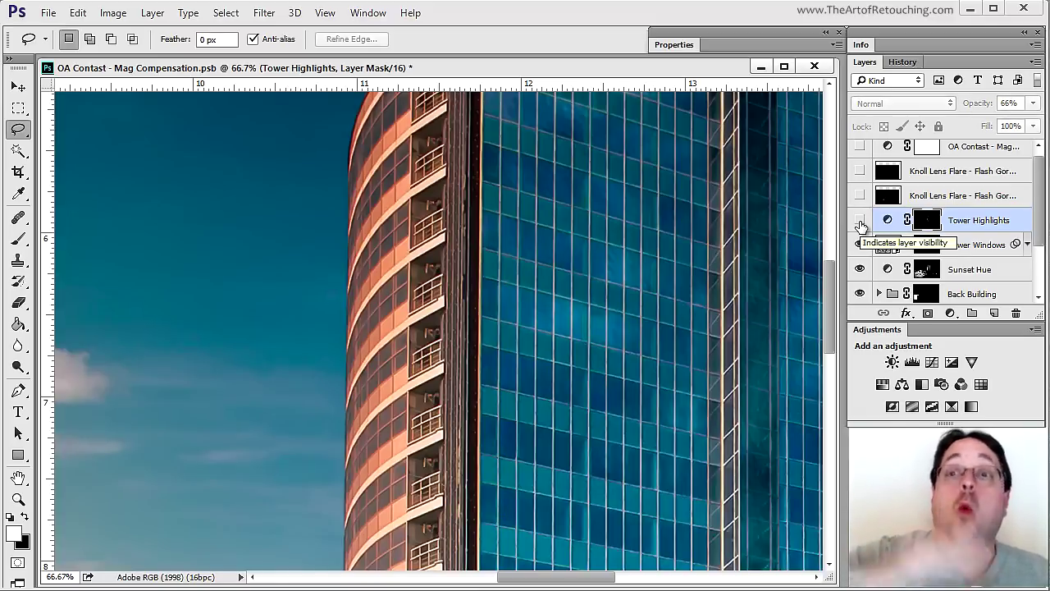
pyautogui.click(860, 220)
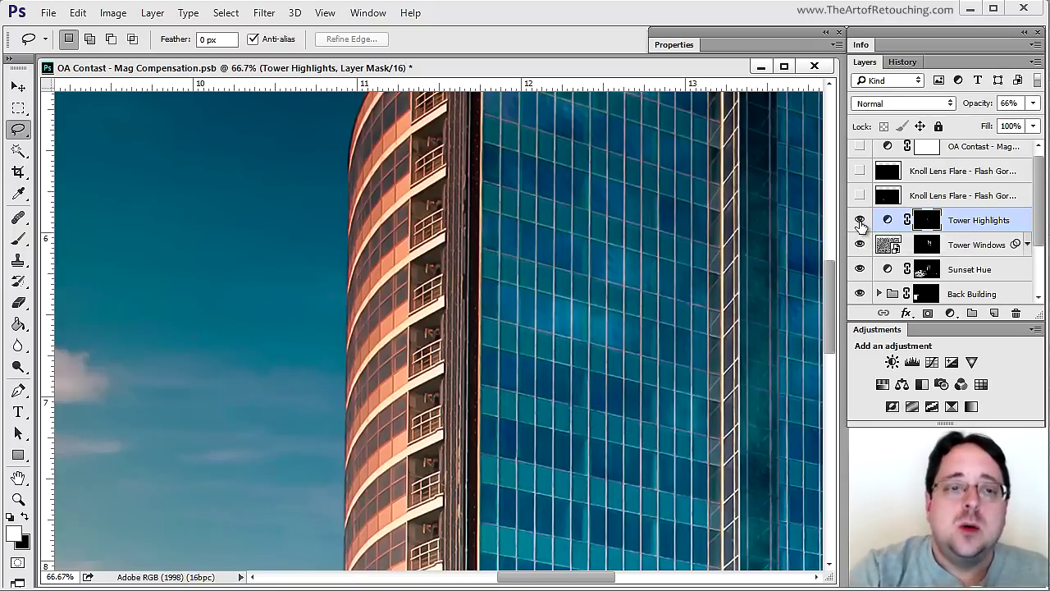
pyautogui.hotkey('ctrl', '0')
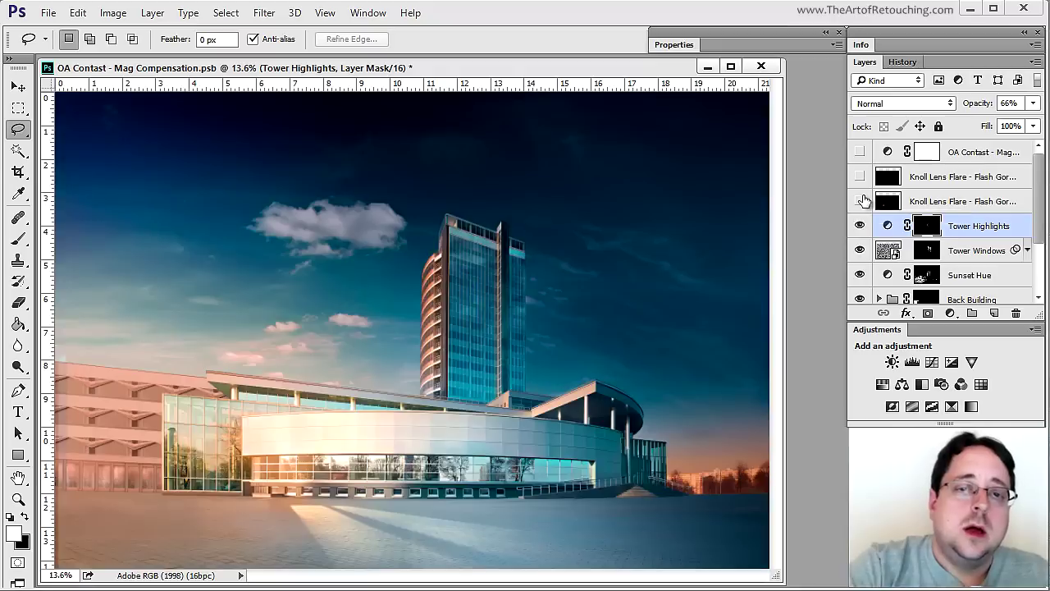
# Examine the railing along the building's roofline in the original photo in Layer 01.psb, from the tower base to the back building.
pyautogui.scroll(-3, 884, 253)
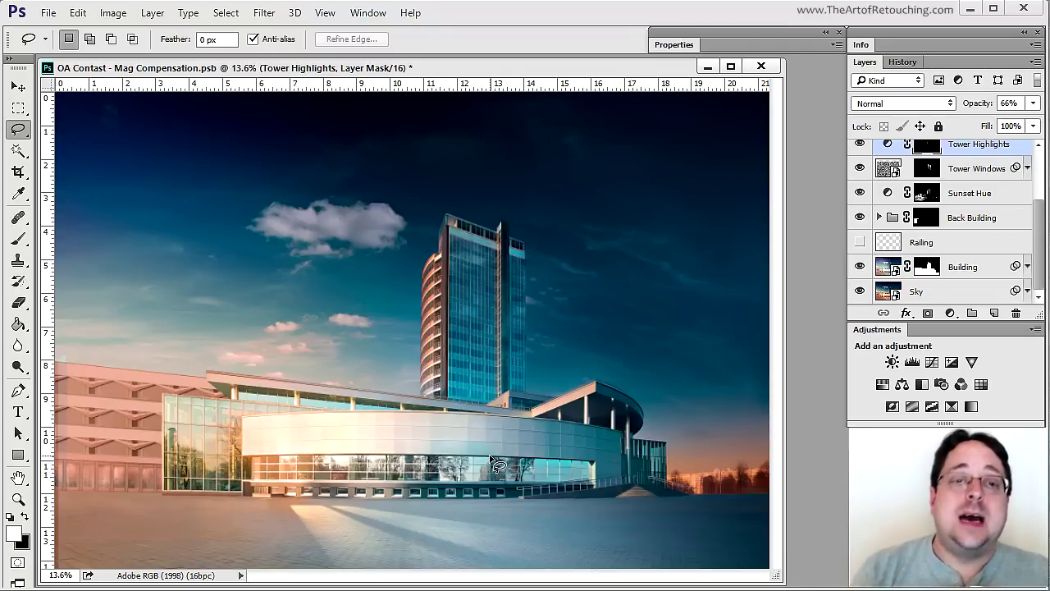
pyautogui.scroll(3, 943, 222)
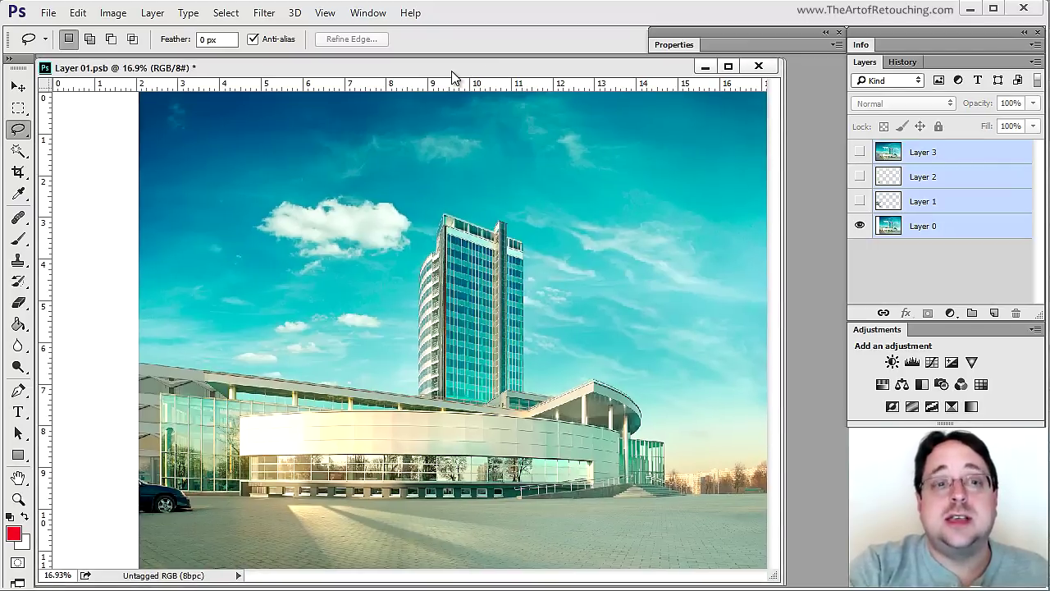
pyautogui.hotkey('ctrl', 'space')
pyautogui.moveTo(470, 374); pyautogui.dragTo(552, 435)
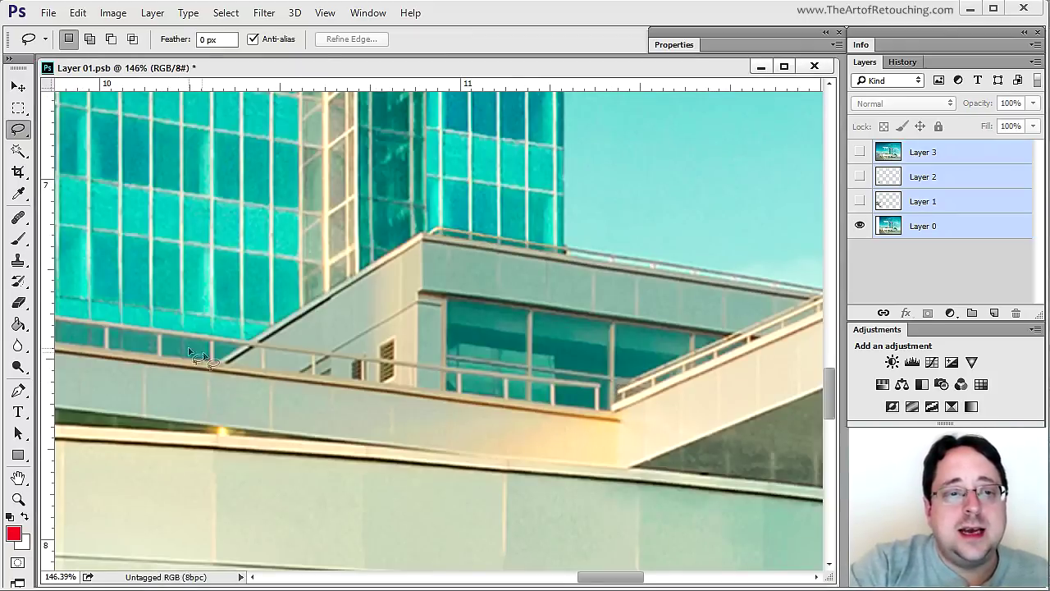
pyautogui.moveTo(251, 361); pyautogui.dragTo(668, 356)
pyautogui.moveTo(362, 331); pyautogui.dragTo(503, 290)
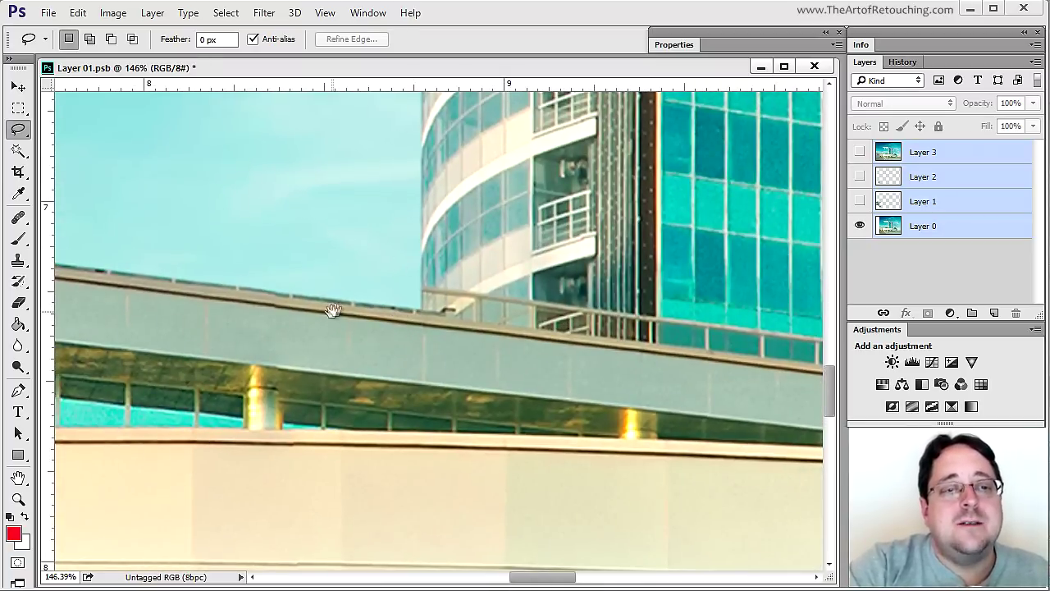
pyautogui.moveTo(251, 302); pyautogui.dragTo(571, 320)
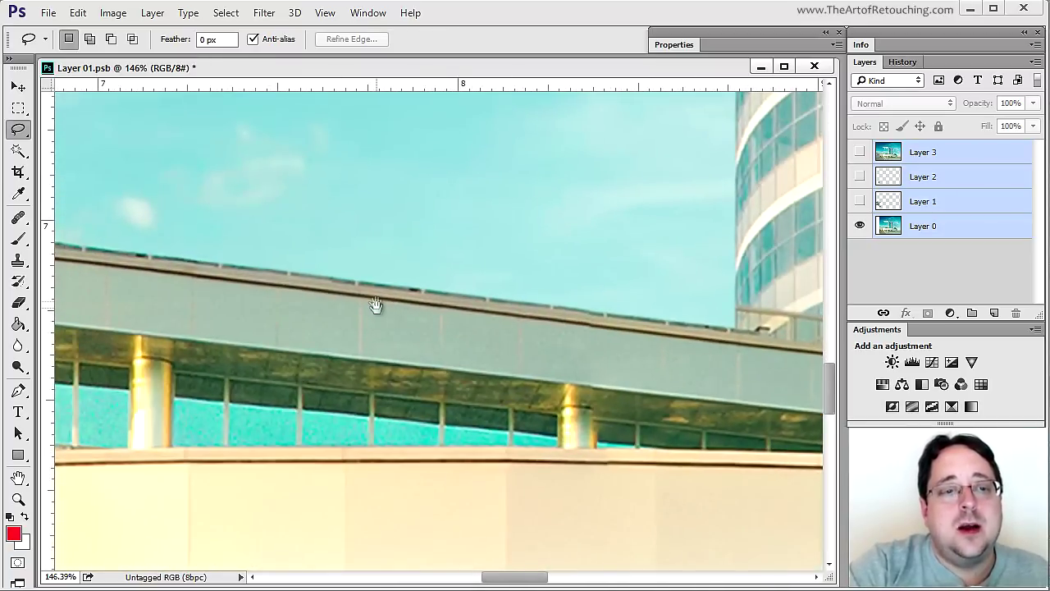
pyautogui.moveTo(300, 271)
pyautogui.mouseDown()
pyautogui.moveTo(595, 279)
pyautogui.moveTo(518, 300)
pyautogui.moveTo(697, 297)
pyautogui.mouseUp()
pyautogui.moveTo(359, 274)
pyautogui.mouseDown()
pyautogui.moveTo(657, 287)
pyautogui.moveTo(401, 285)
pyautogui.moveTo(609, 298)
pyautogui.mouseUp()
pyautogui.moveTo(189, 267); pyautogui.dragTo(392, 269)
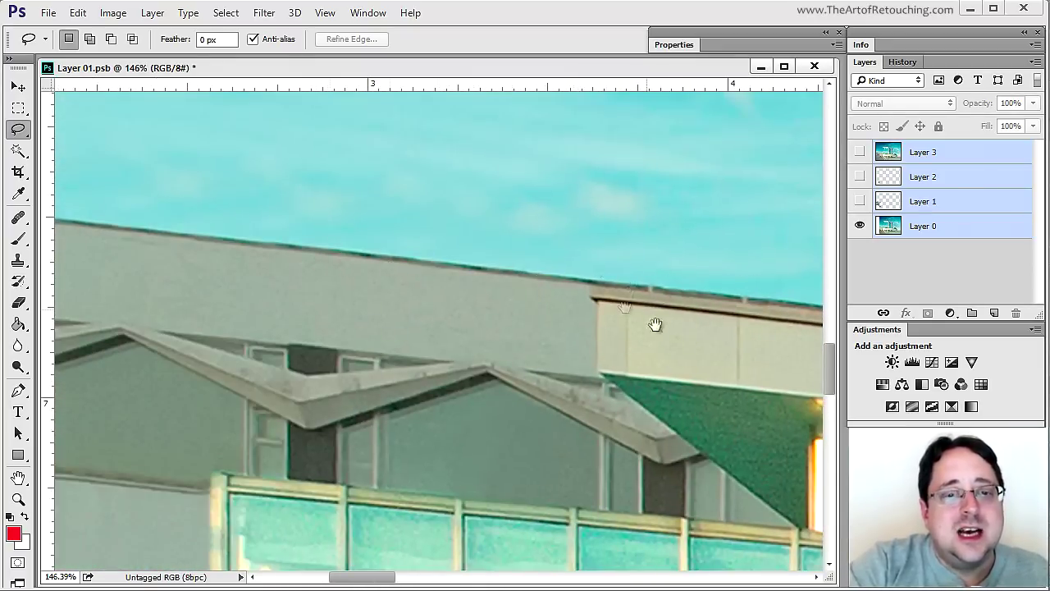
pyautogui.hotkey('ctrl', '0')
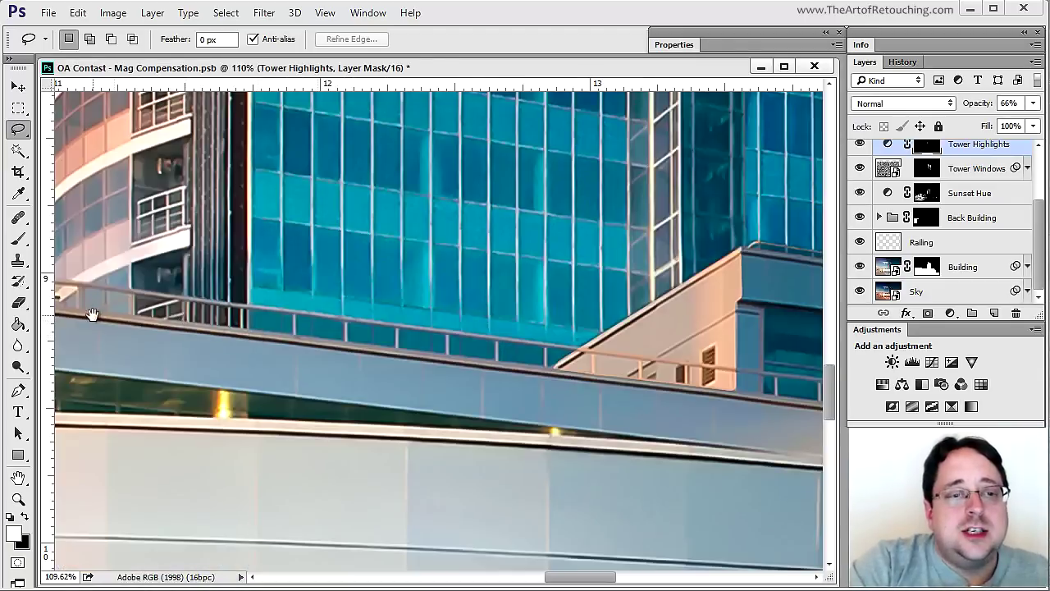
# Examine the roof railing below the tower in the dusk composite with the Railing layer visible.
pyautogui.moveTo(96, 315); pyautogui.dragTo(552, 372)
pyautogui.moveTo(293, 347); pyautogui.dragTo(635, 375)
pyautogui.moveTo(500, 374)
pyautogui.mouseDown()
pyautogui.moveTo(567, 380)
pyautogui.moveTo(134, 316)
pyautogui.mouseUp()
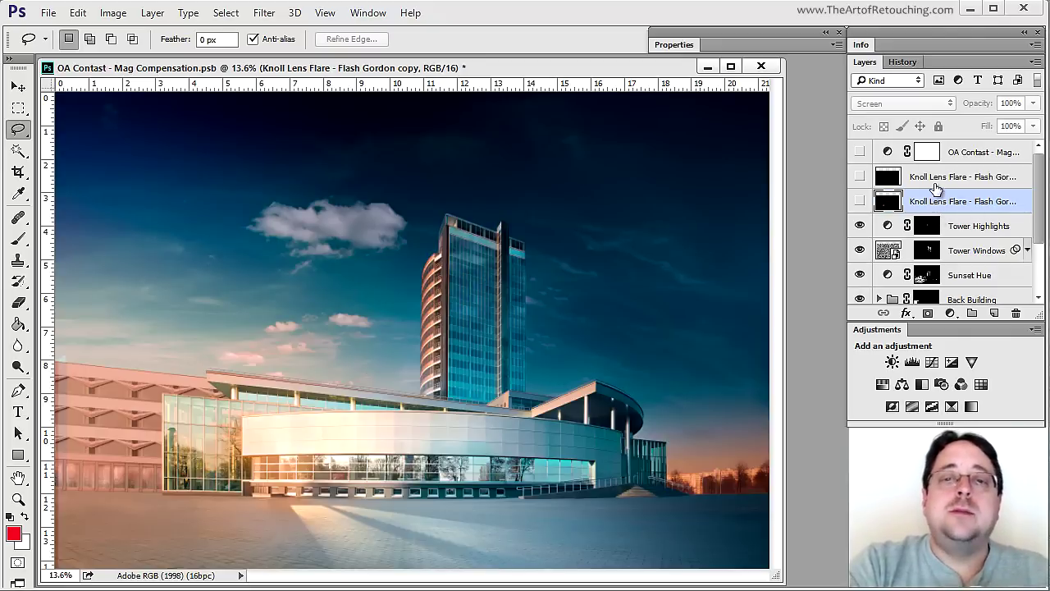
# Select both Knoll Lens Flare layers and add a new empty layer above them.
pyautogui.click(978, 178)
pyautogui.click(981, 205)
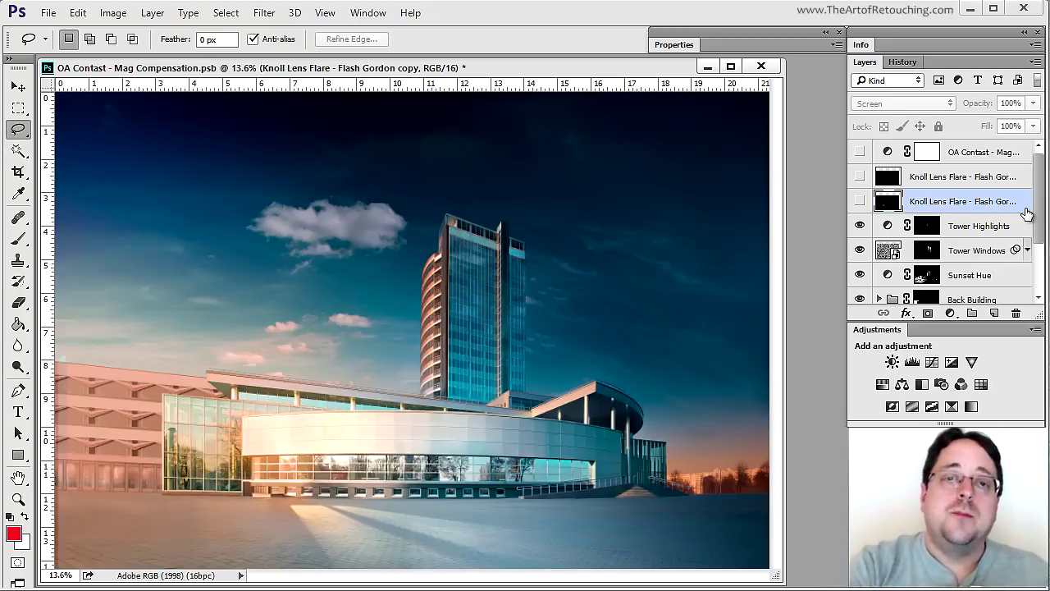
pyautogui.keyDown('shift'); pyautogui.click(990, 181); pyautogui.keyUp('shift')
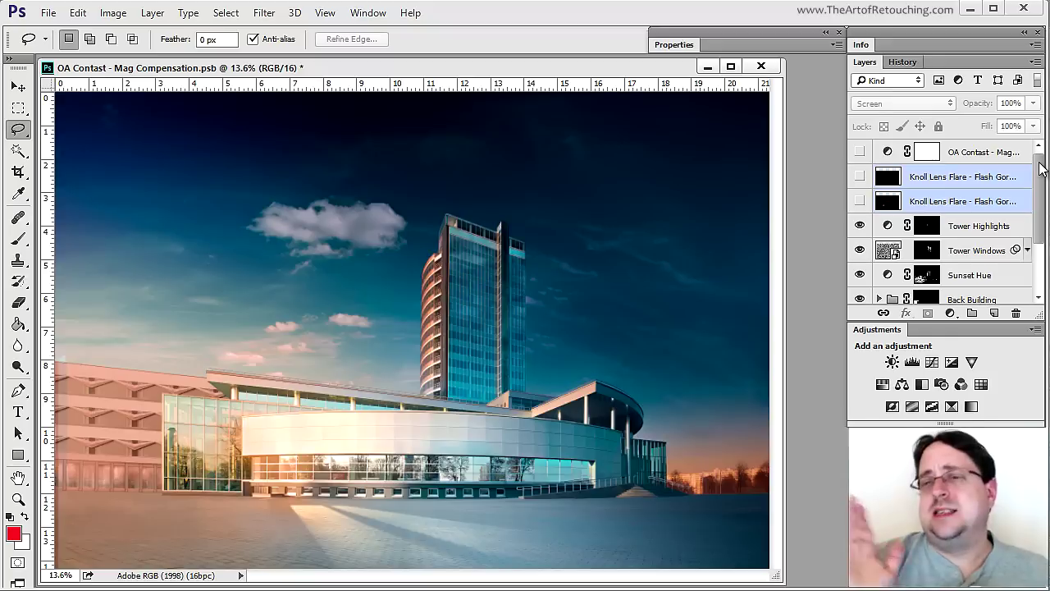
pyautogui.moveTo(935, 199); pyautogui.dragTo(995, 314)
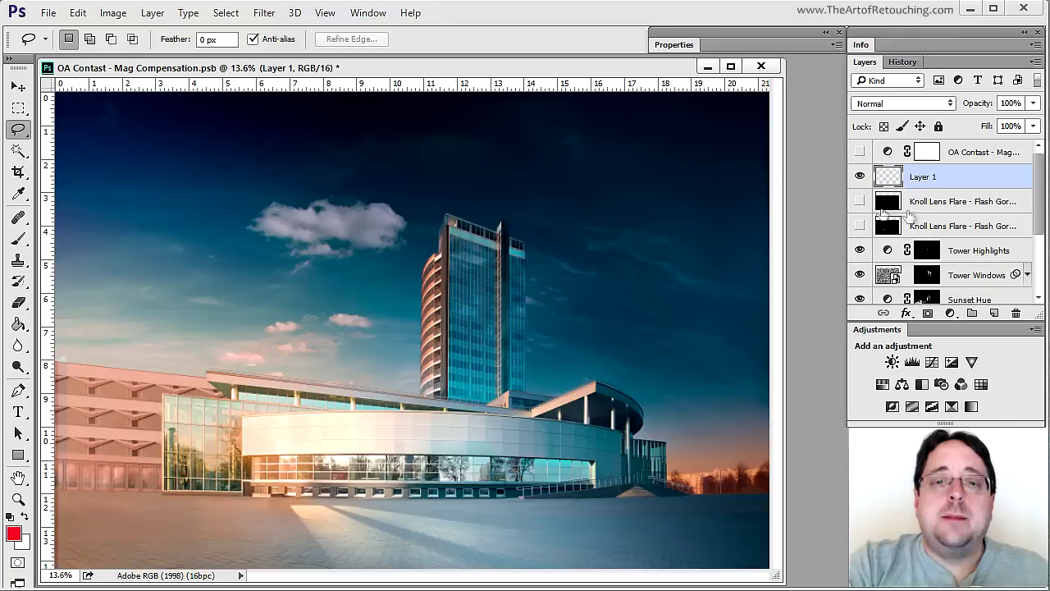
# Reset the default colours, fill the new layer with black in Normal mode at 100% opacity, and convert it to a smart object.
pyautogui.click(9, 516)
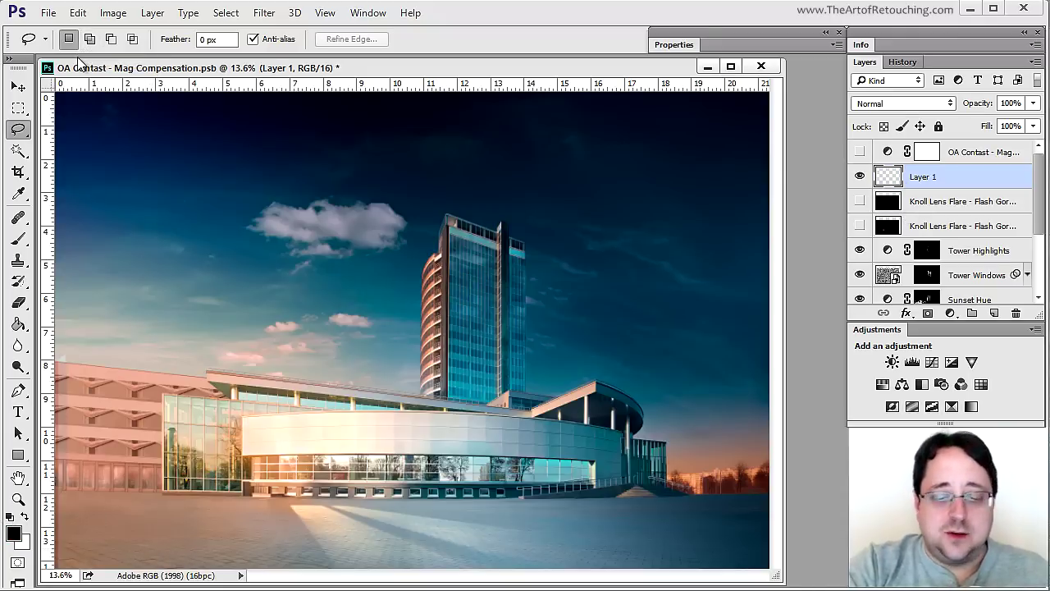
pyautogui.click(83, 15)
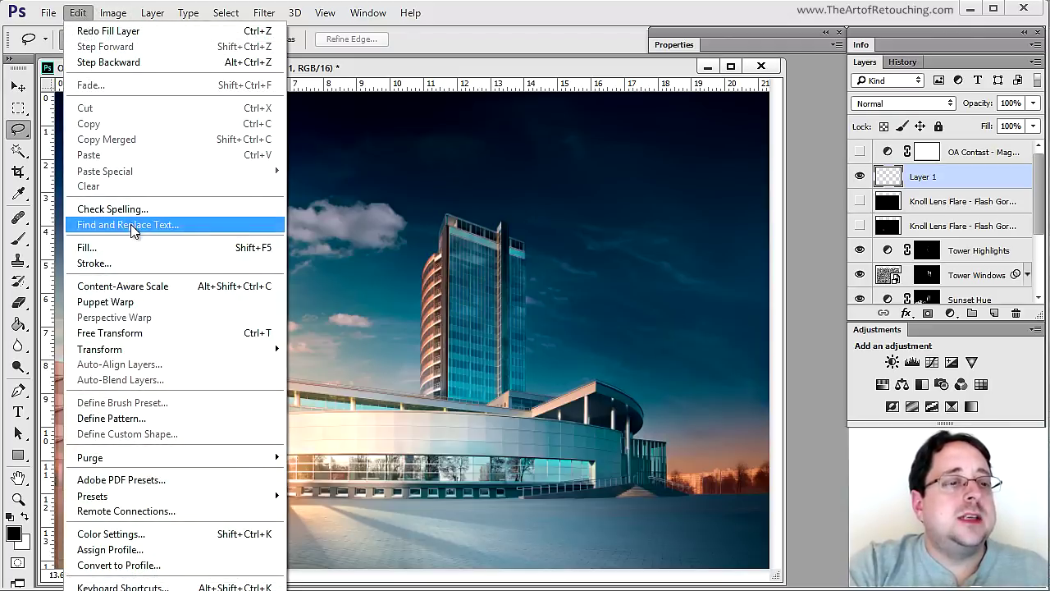
pyautogui.click(132, 247)
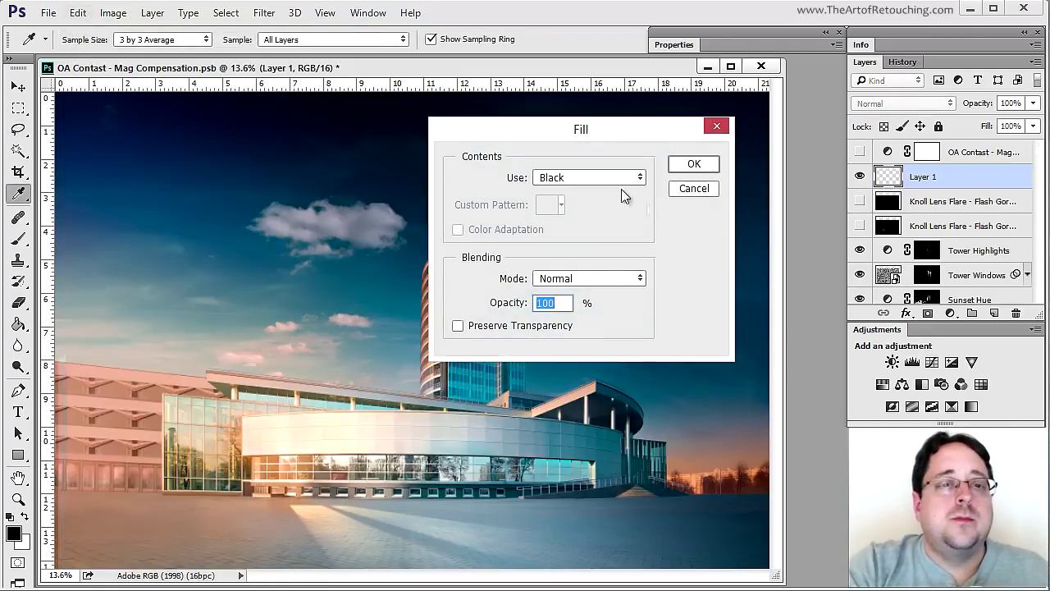
pyautogui.click(692, 165)
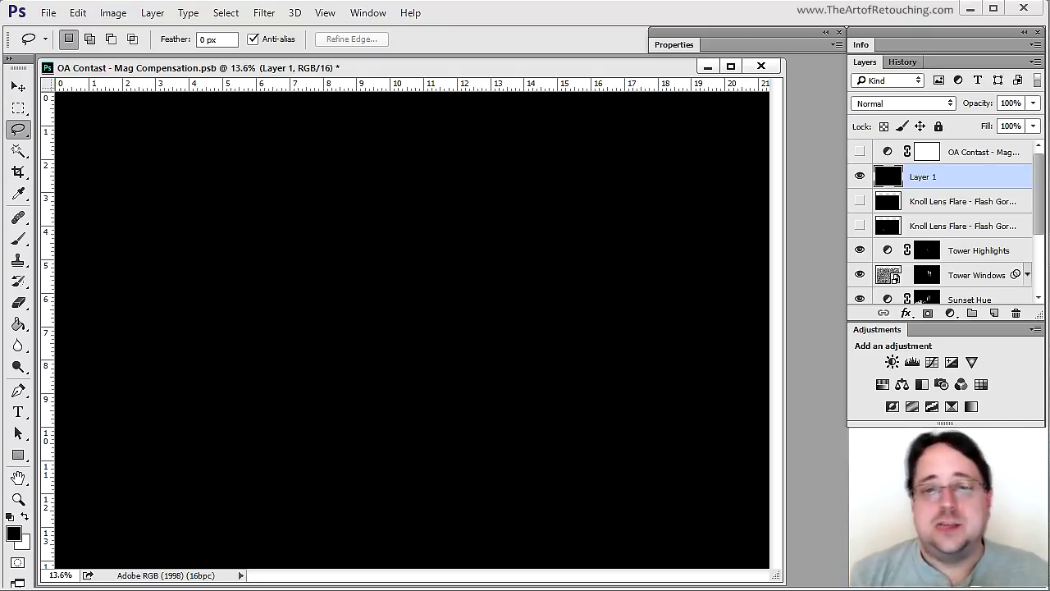
pyautogui.rightClick(947, 181)
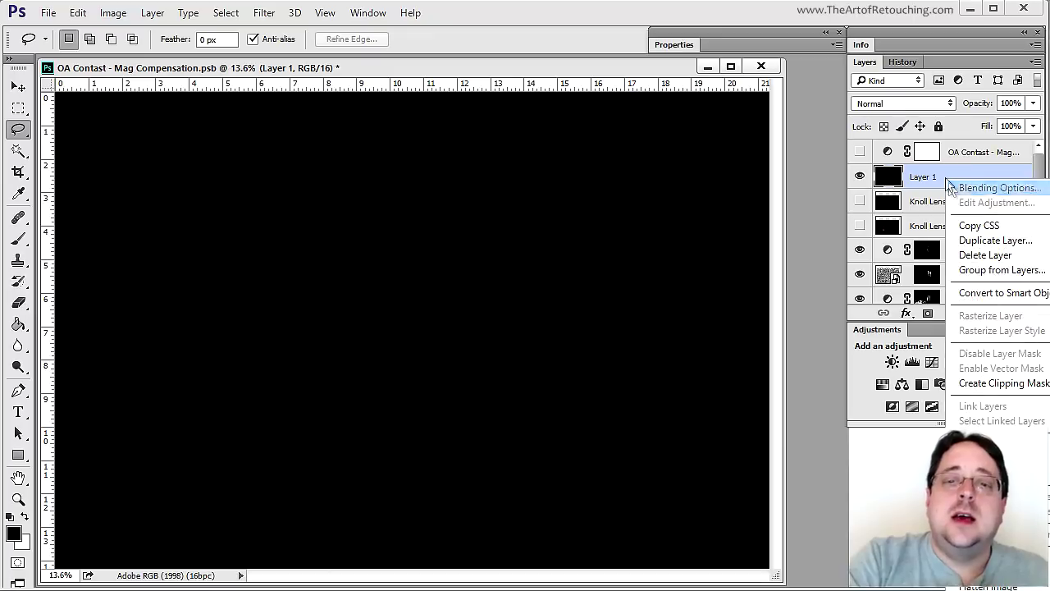
pyautogui.click(968, 294)
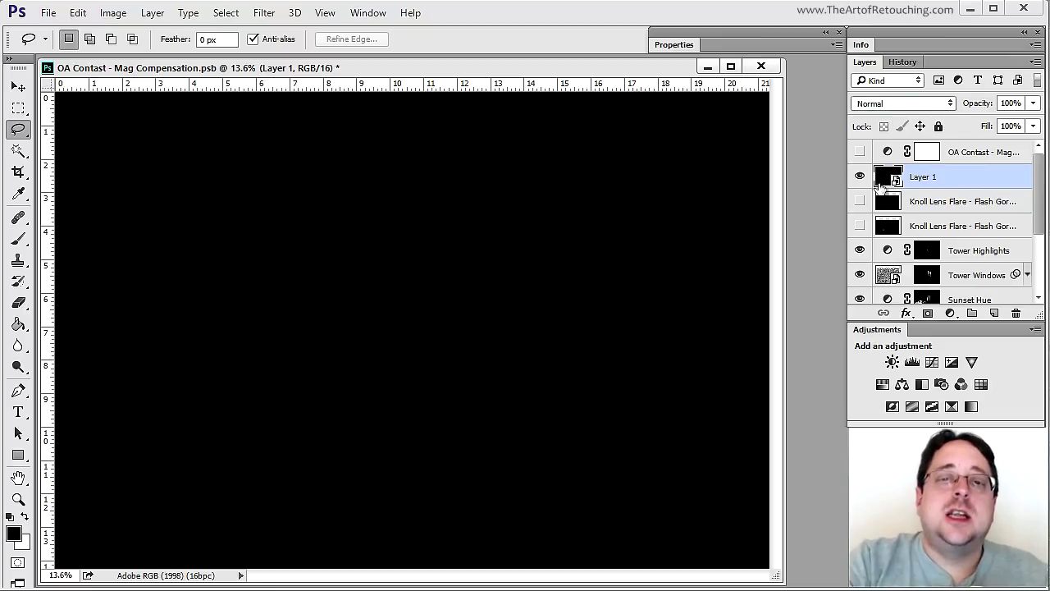
# Set Layer 1's blend mode to Screen and compare the image with the layer hidden and shown.
pyautogui.click(889, 105)
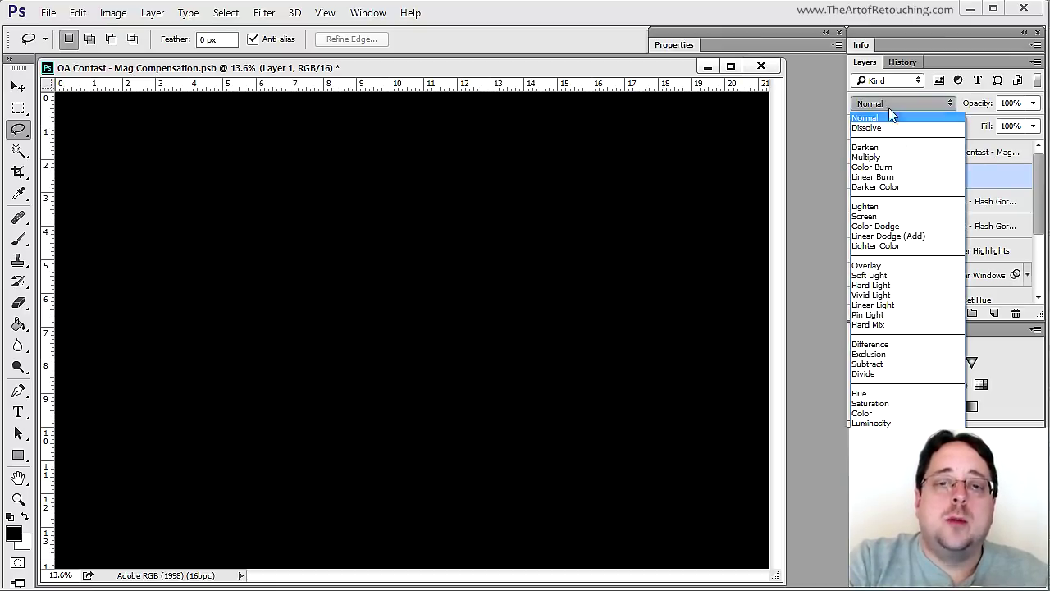
pyautogui.click(898, 217)
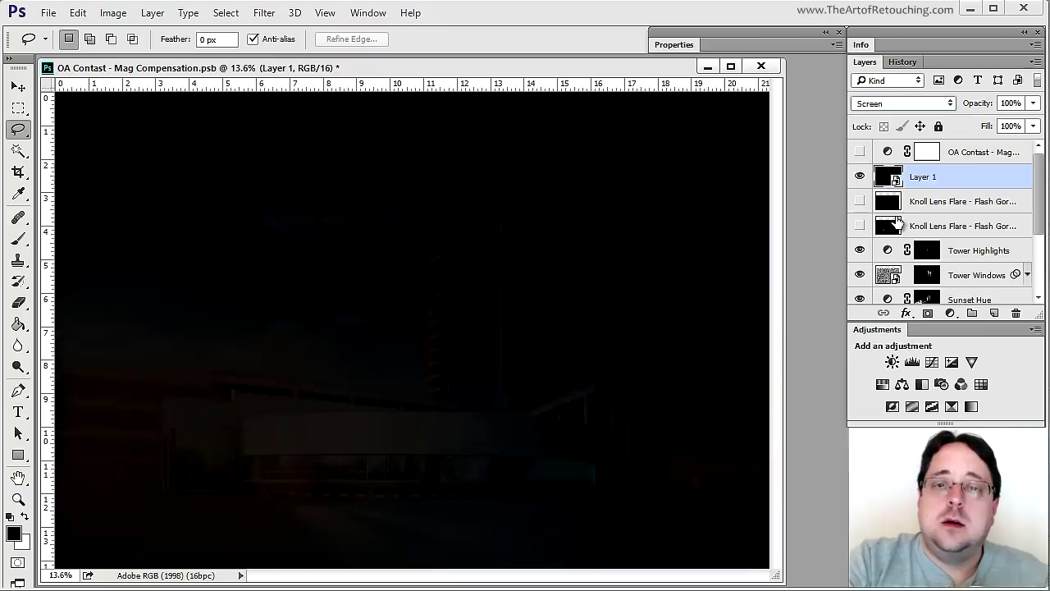
pyautogui.click(859, 178)
pyautogui.click(858, 177)
pyautogui.click(859, 177)
pyautogui.click(858, 177)
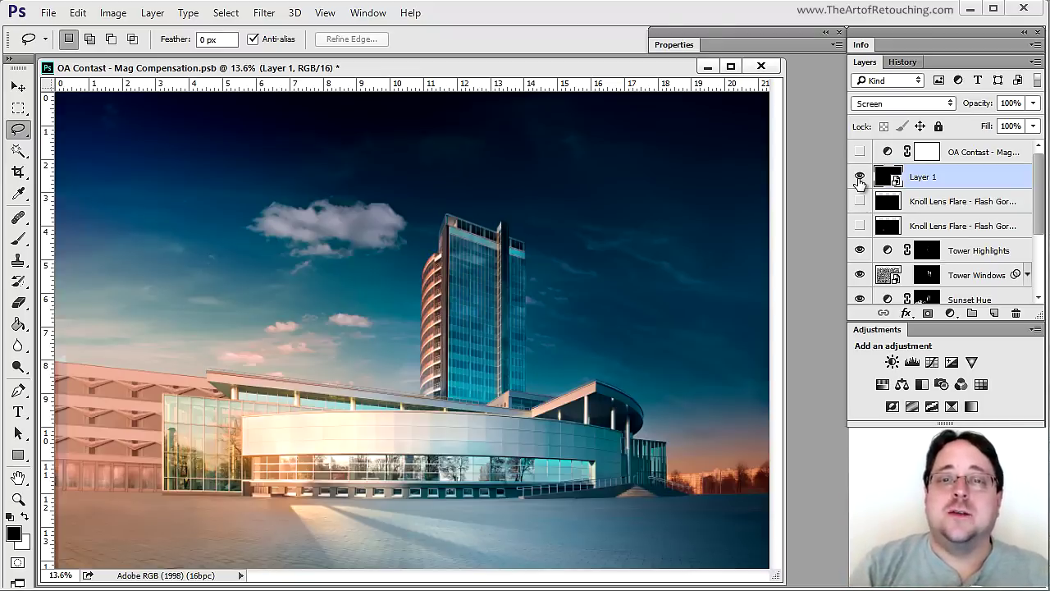
# Apply a Lens Flare smart filter to Layer 1 with 50-300mm Zoom at 100% brightness, centred near the large cloud.
pyautogui.click(226, 14)
pyautogui.moveTo(263, 14)
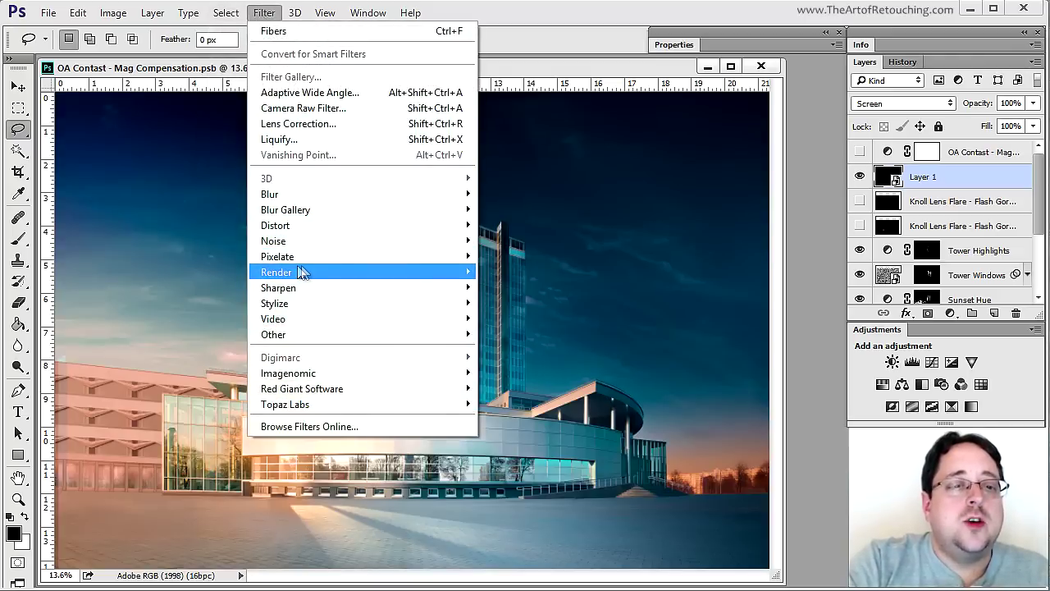
pyautogui.moveTo(302, 272)
pyautogui.click(565, 319)
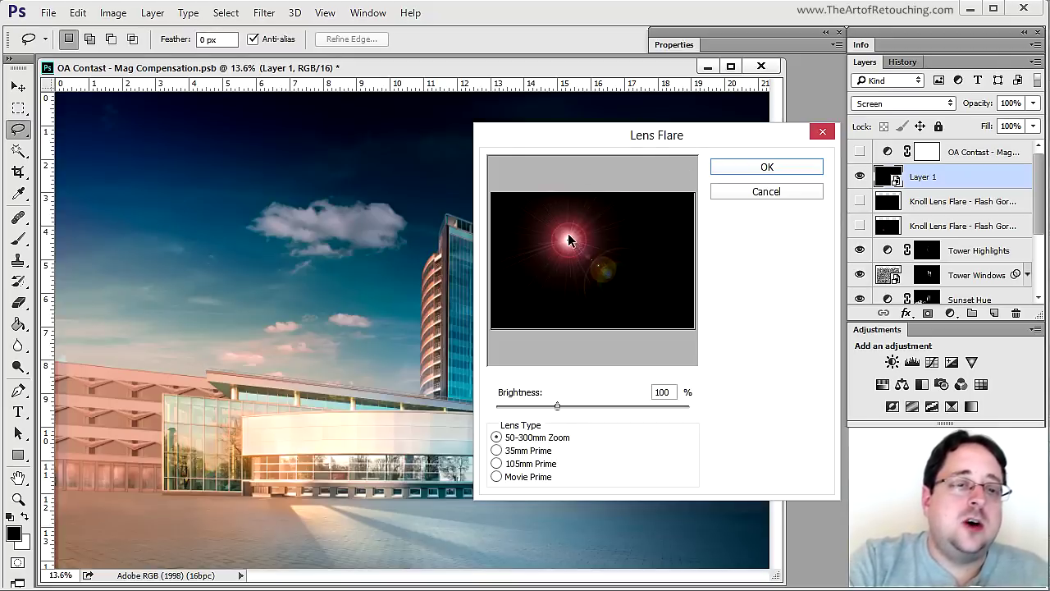
pyautogui.moveTo(565, 236)
pyautogui.mouseDown()
pyautogui.moveTo(633, 277)
pyautogui.moveTo(592, 303)
pyautogui.moveTo(607, 291)
pyautogui.moveTo(558, 215)
pyautogui.moveTo(597, 258)
pyautogui.moveTo(571, 282)
pyautogui.moveTo(574, 243)
pyautogui.moveTo(552, 232)
pyautogui.mouseUp()
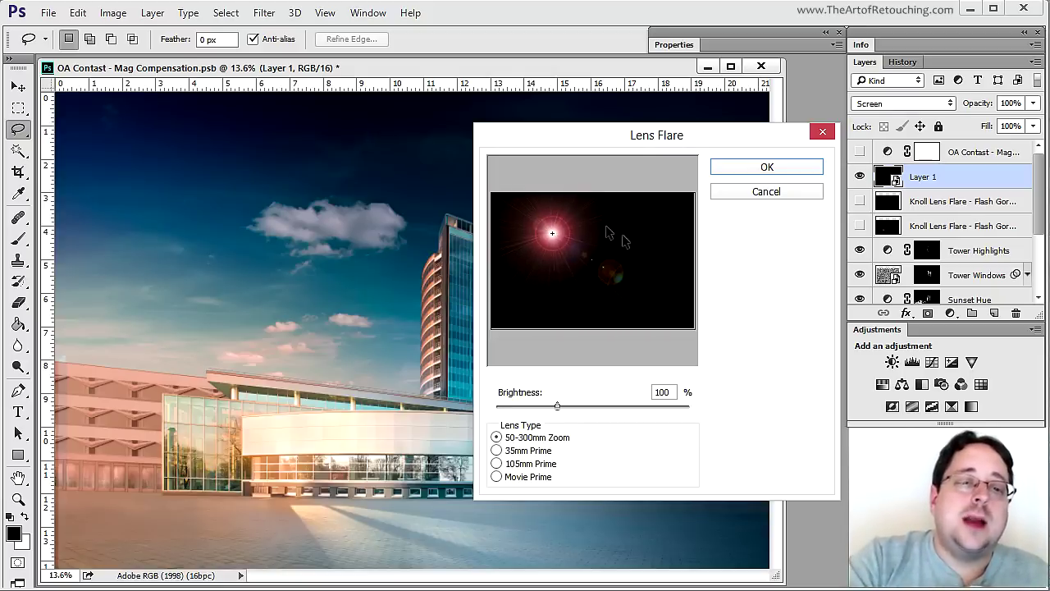
pyautogui.click(564, 238)
pyautogui.click(563, 233)
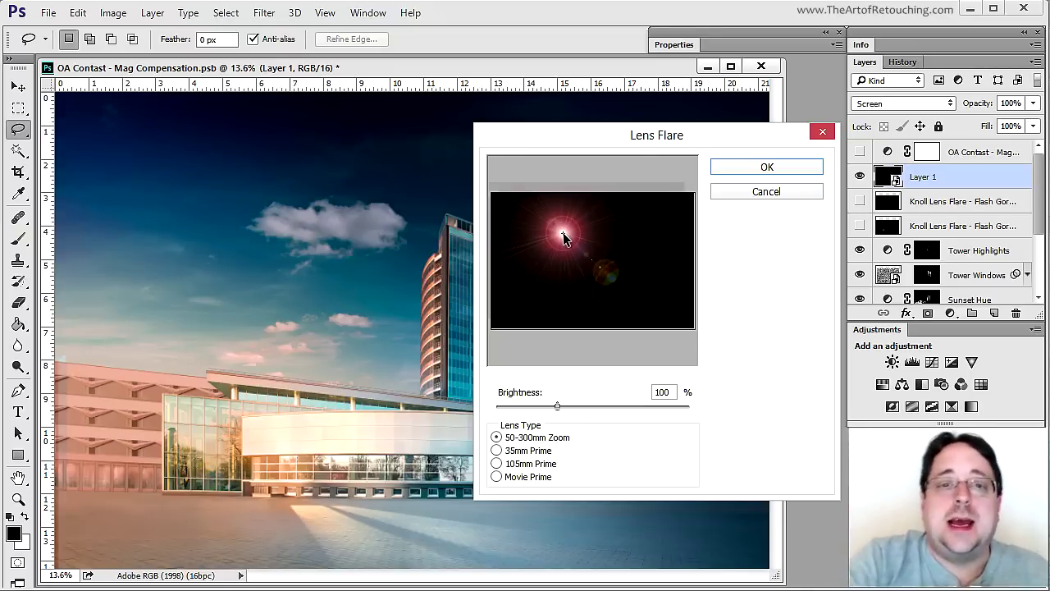
pyautogui.moveTo(563, 232); pyautogui.dragTo(573, 236)
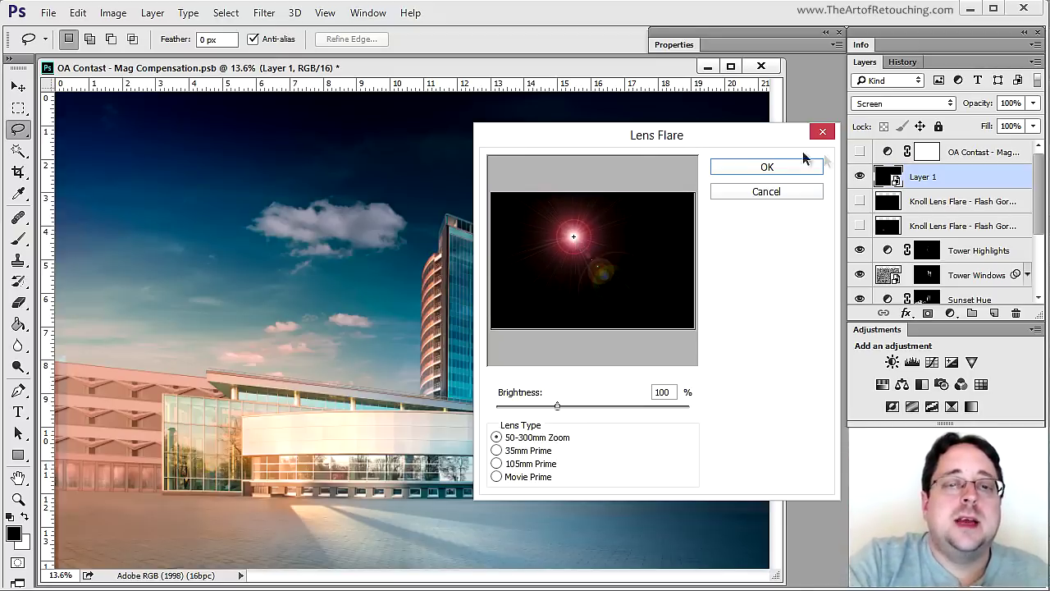
pyautogui.click(767, 168)
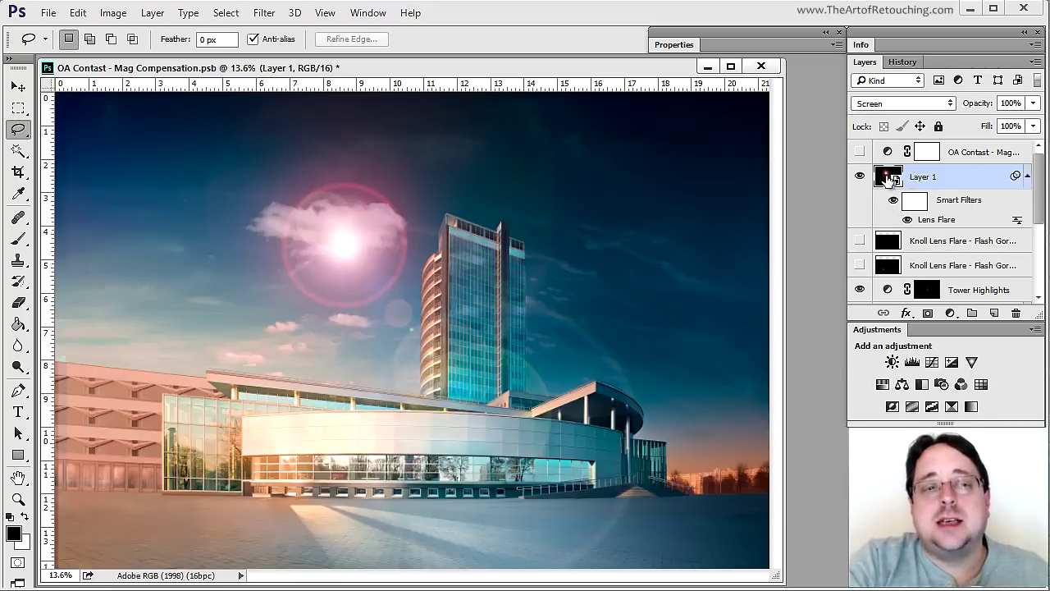
# Edit the Lens Flare smart filter twice, moving the flare toward the tower and onto its upper-left corner.
pyautogui.doubleClick(951, 221)
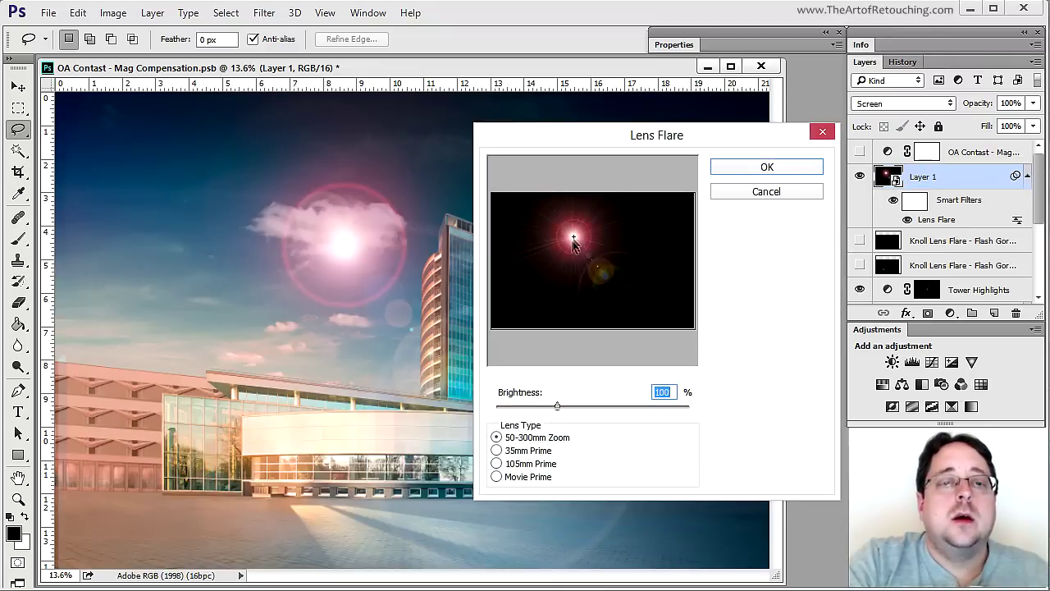
pyautogui.click(759, 169)
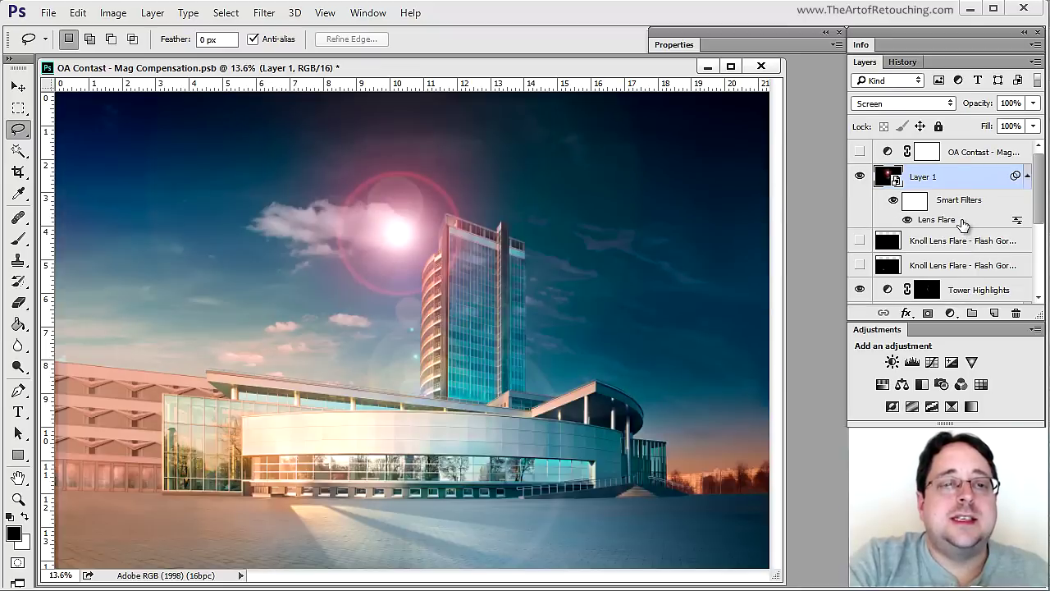
pyautogui.doubleClick(951, 220)
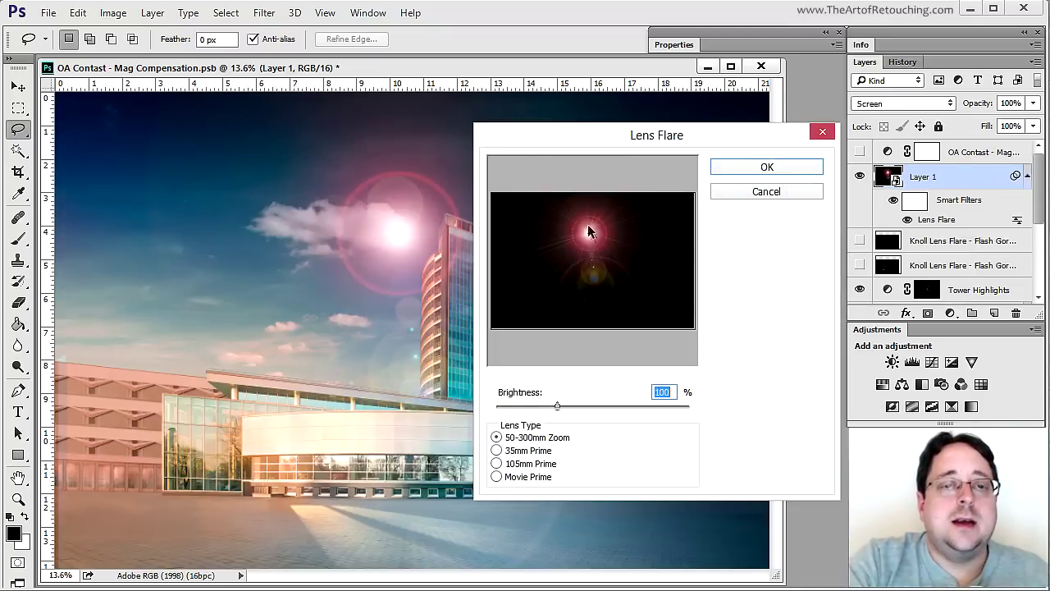
pyautogui.click(599, 234)
pyautogui.click(753, 169)
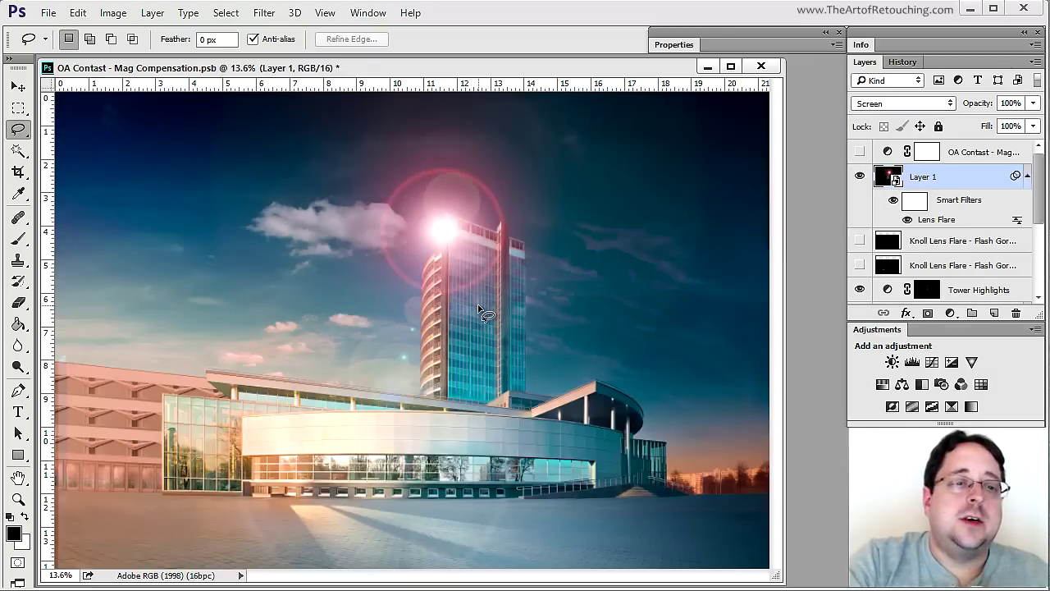
# Move the Lens Flare to the photo's left edge, just above the back building's roofline.
pyautogui.doubleClick(936, 219)
pyautogui.moveTo(610, 265); pyautogui.dragTo(493, 266)
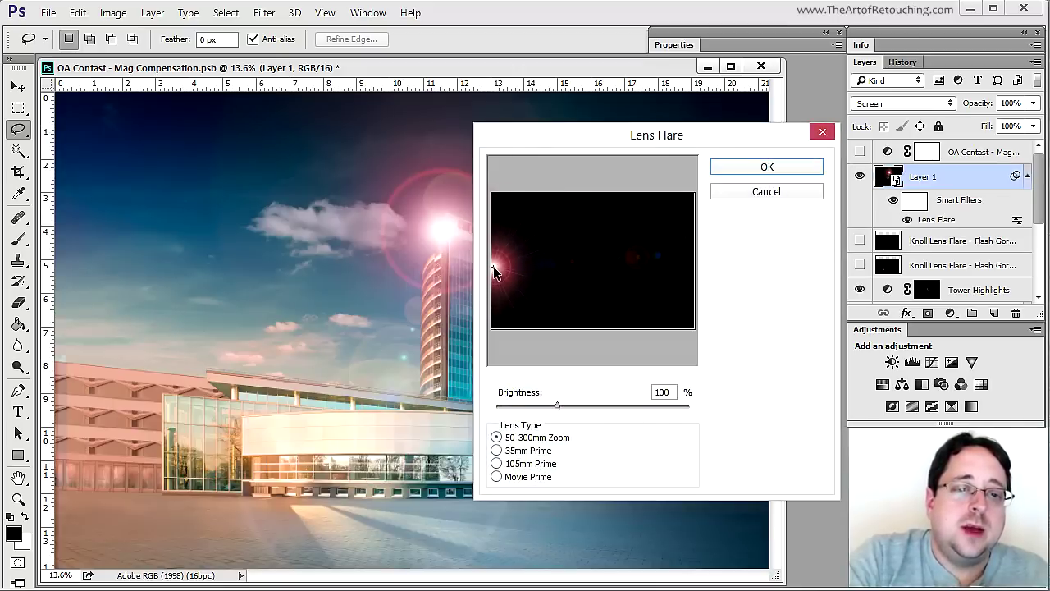
pyautogui.click(767, 167)
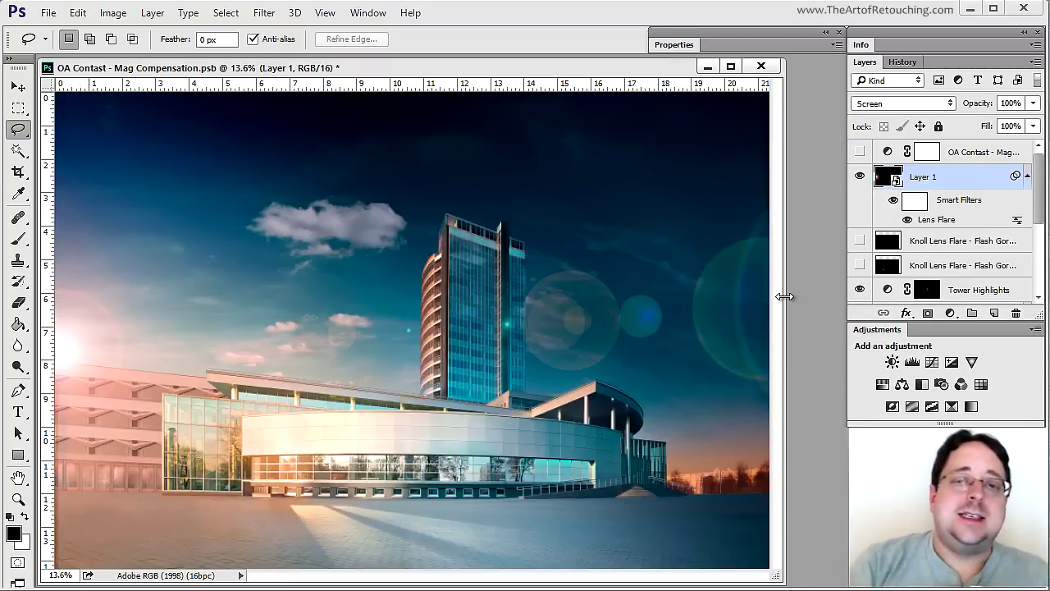
# Try the Lens Flare's other lens types in the sky left of the cloud, apply 105mm Prime, and undo the filter.
pyautogui.doubleClick(935, 220)
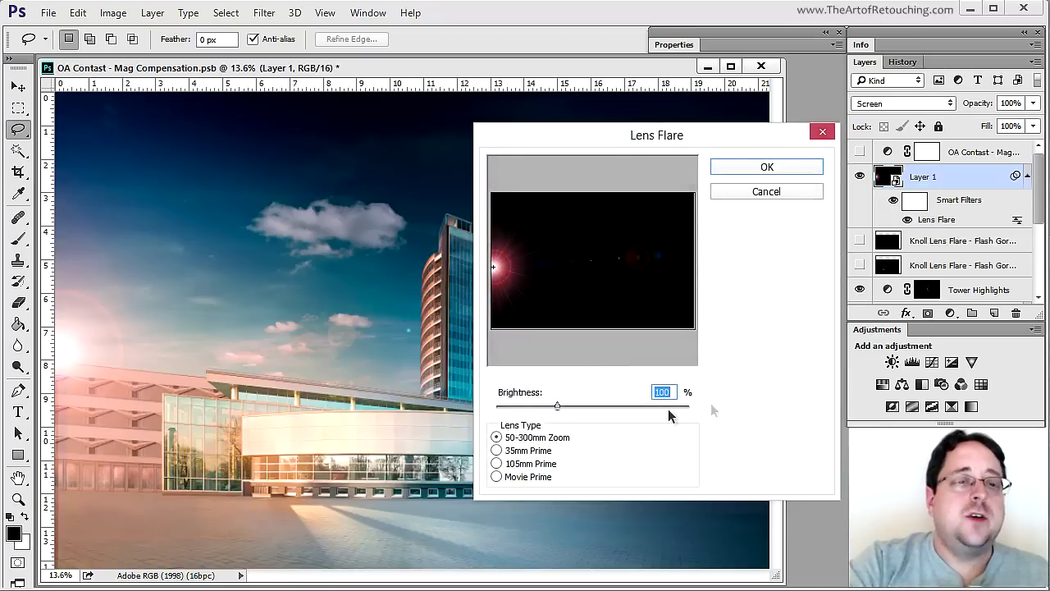
pyautogui.moveTo(494, 267); pyautogui.dragTo(520, 237)
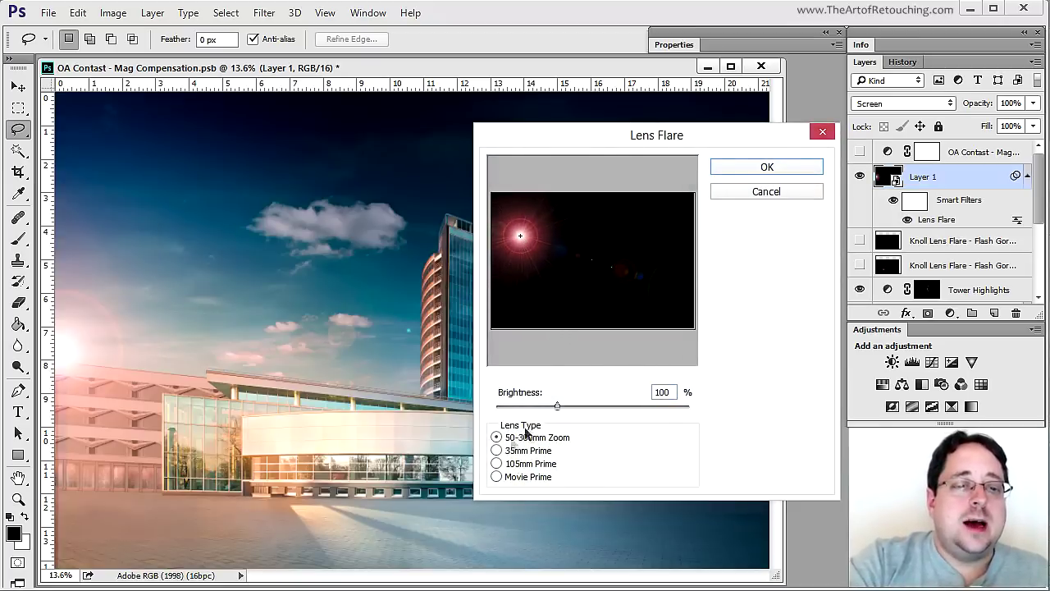
pyautogui.click(538, 451)
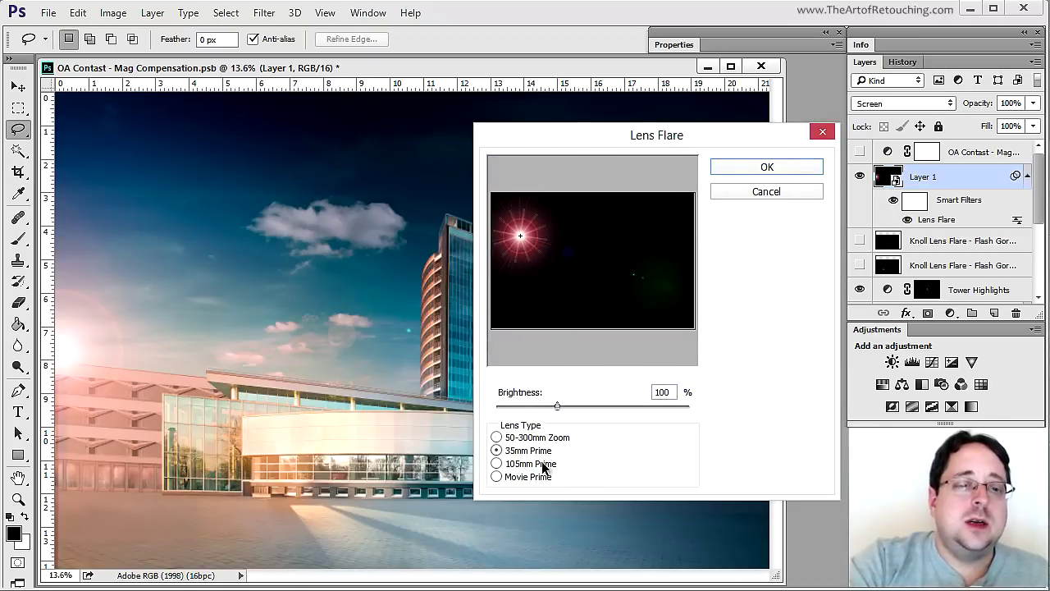
pyautogui.click(543, 464)
pyautogui.click(532, 478)
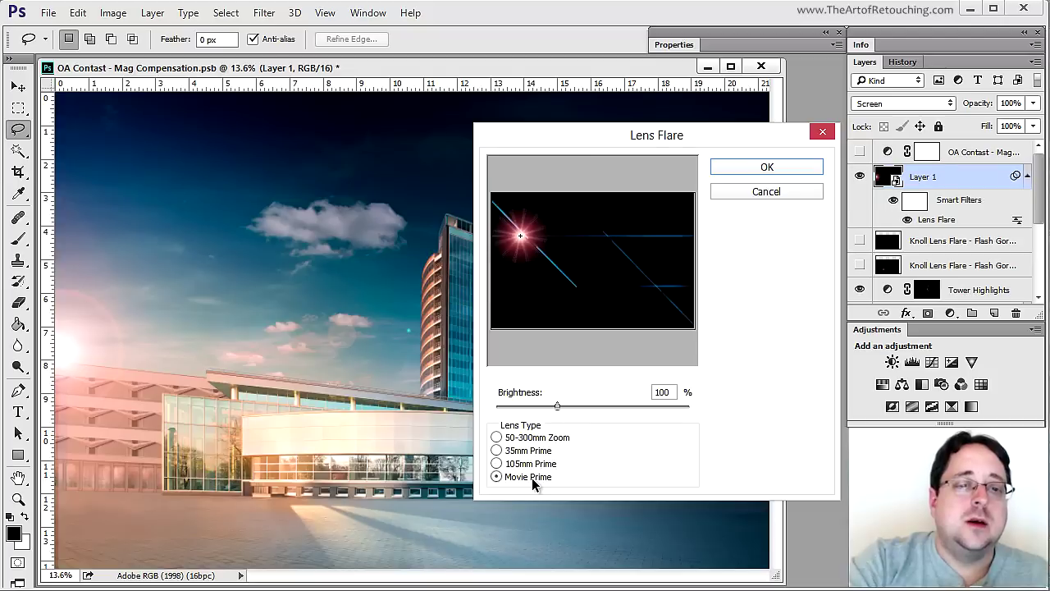
pyautogui.click(538, 465)
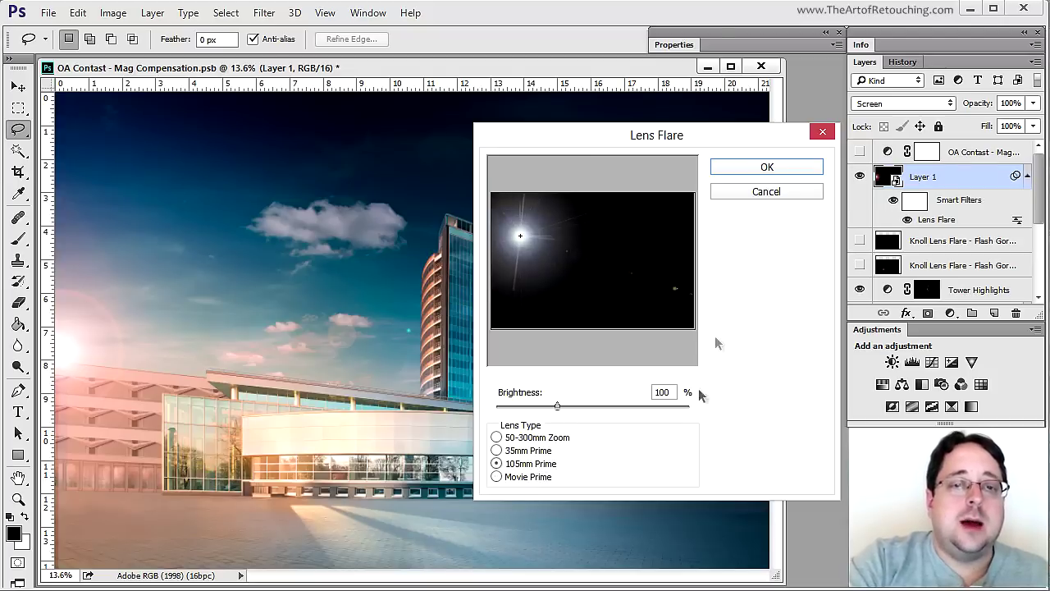
pyautogui.click(763, 169)
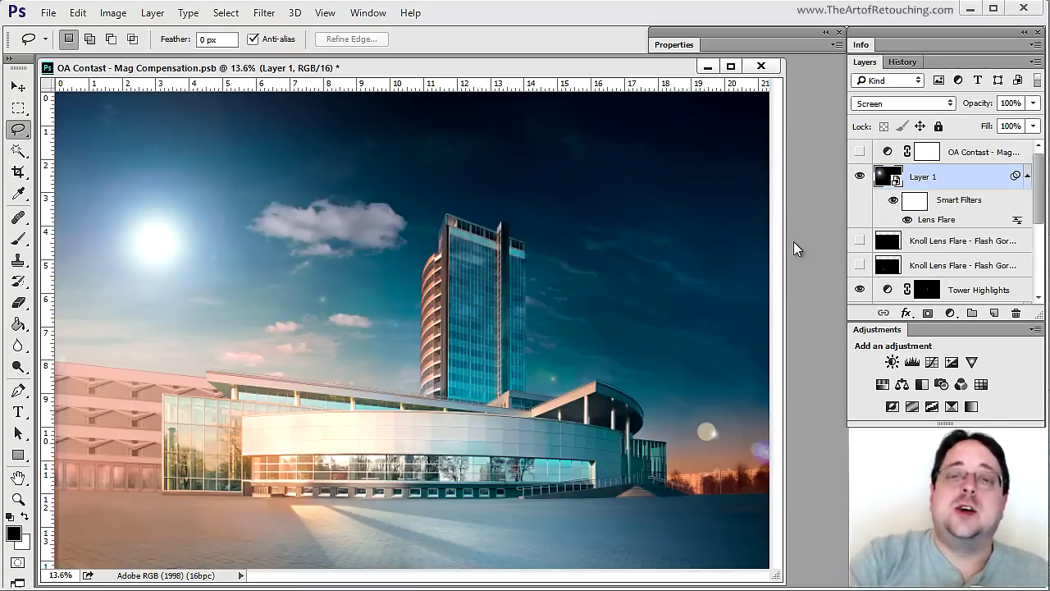
pyautogui.hotkey('ctrl', 'z')
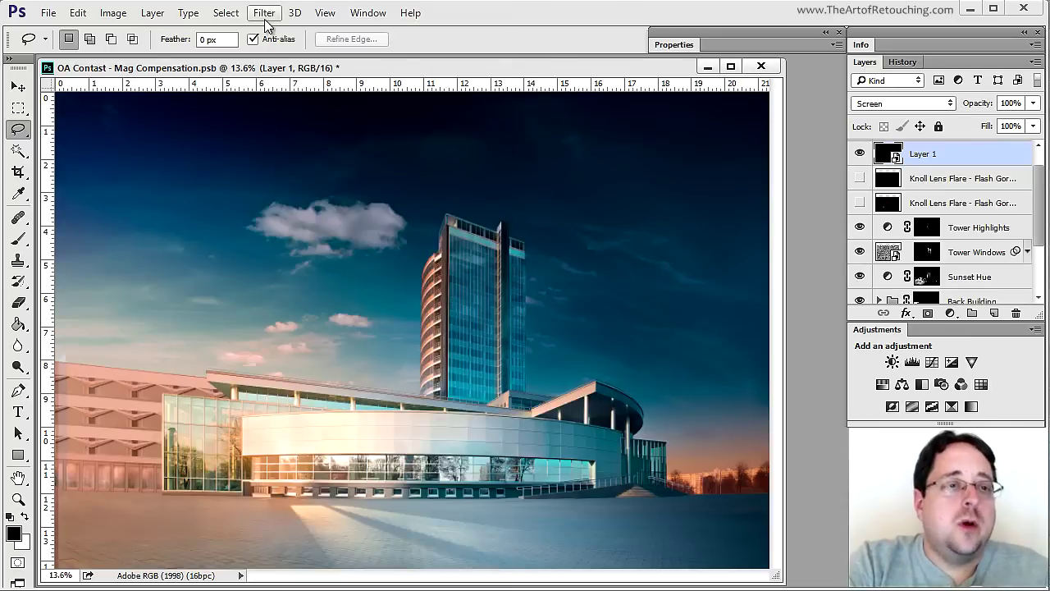
# Open the Red Giant Knoll Light Factory filter for the Layer 1 smart object.
pyautogui.click(264, 16)
pyautogui.moveTo(332, 398)
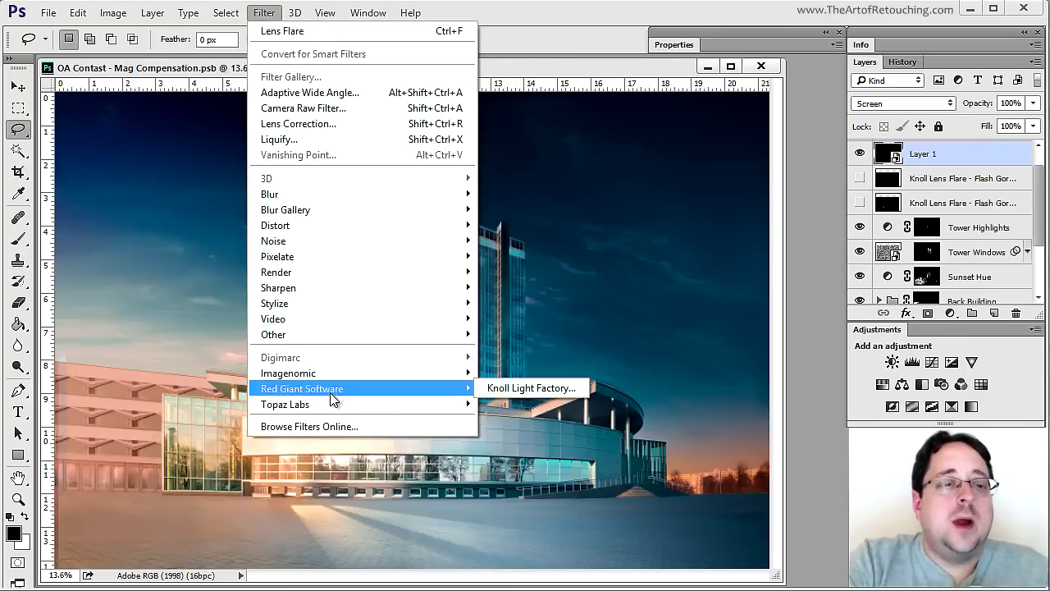
pyautogui.click(507, 389)
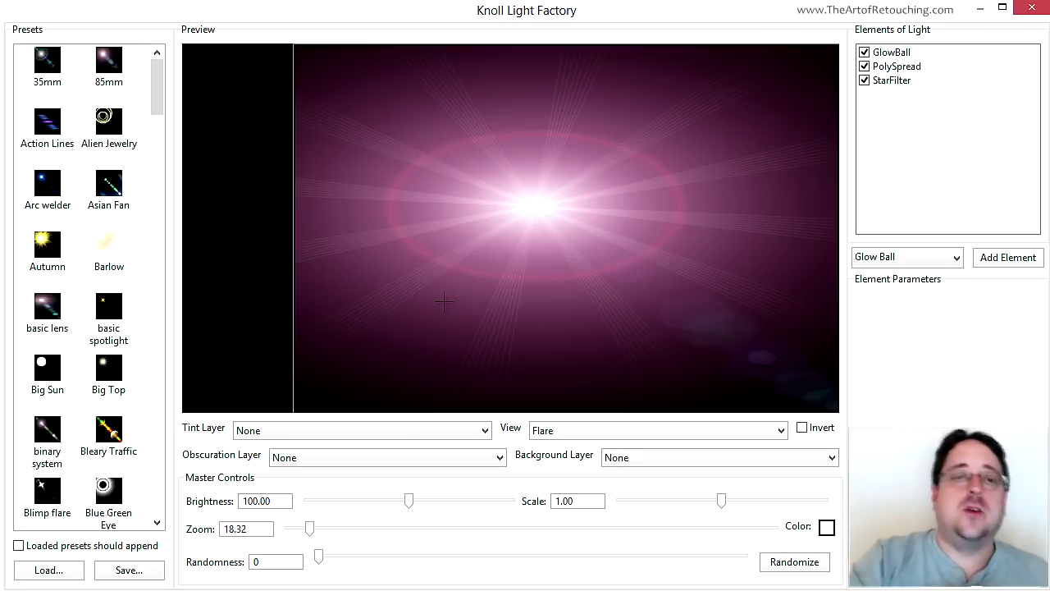
pyautogui.press('Tab')
pyautogui.press('Tab')
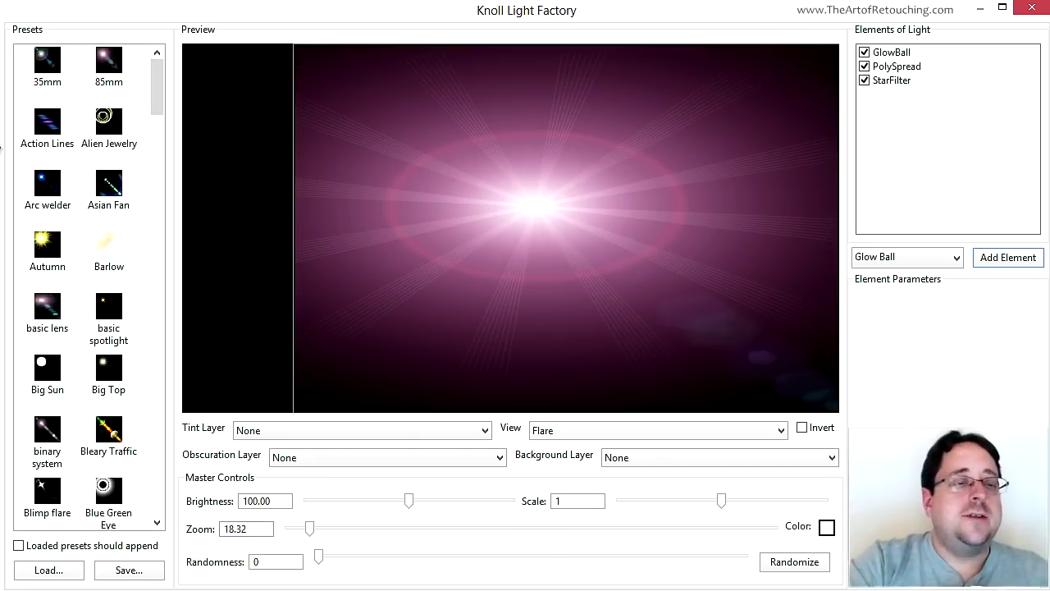
# Preview various flare presets, including 35mm, Action Lines, Barlow, Big Top, Big Sun, Desert sun, diamond and diffraction3.
pyautogui.click(45, 72)
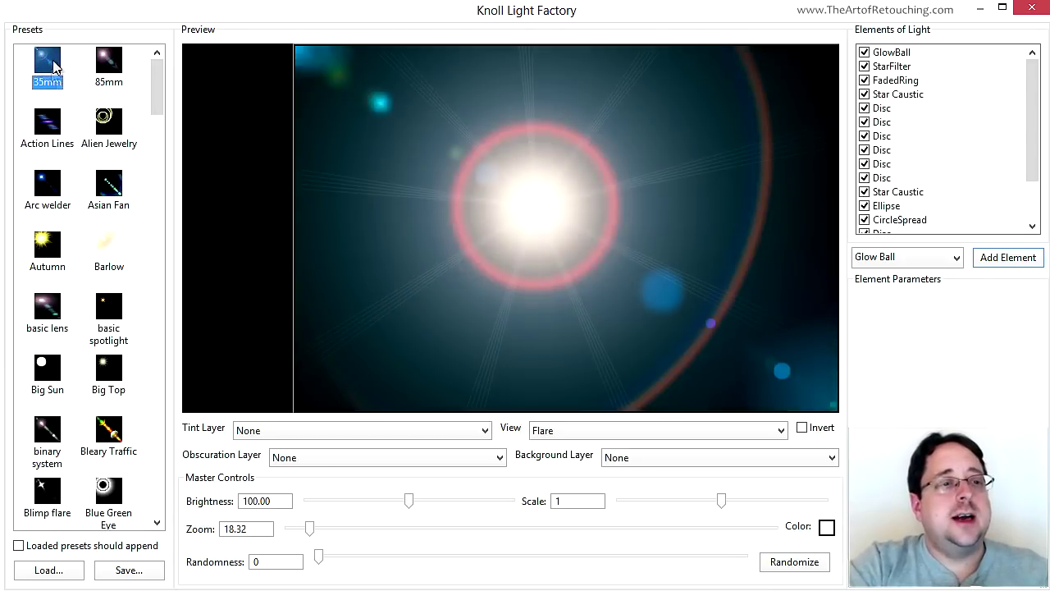
pyautogui.click(114, 119)
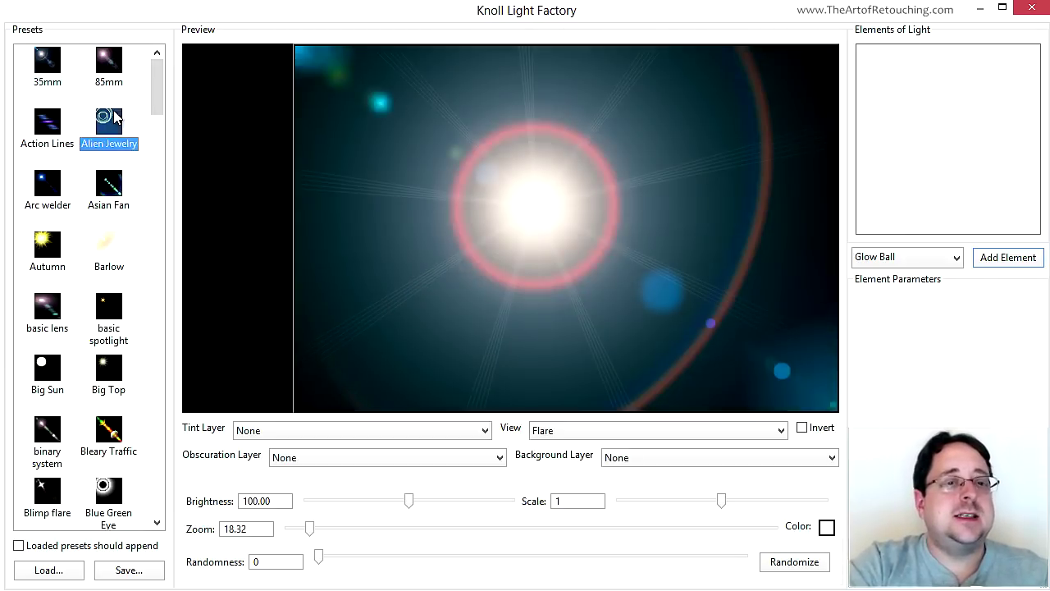
pyautogui.click(52, 129)
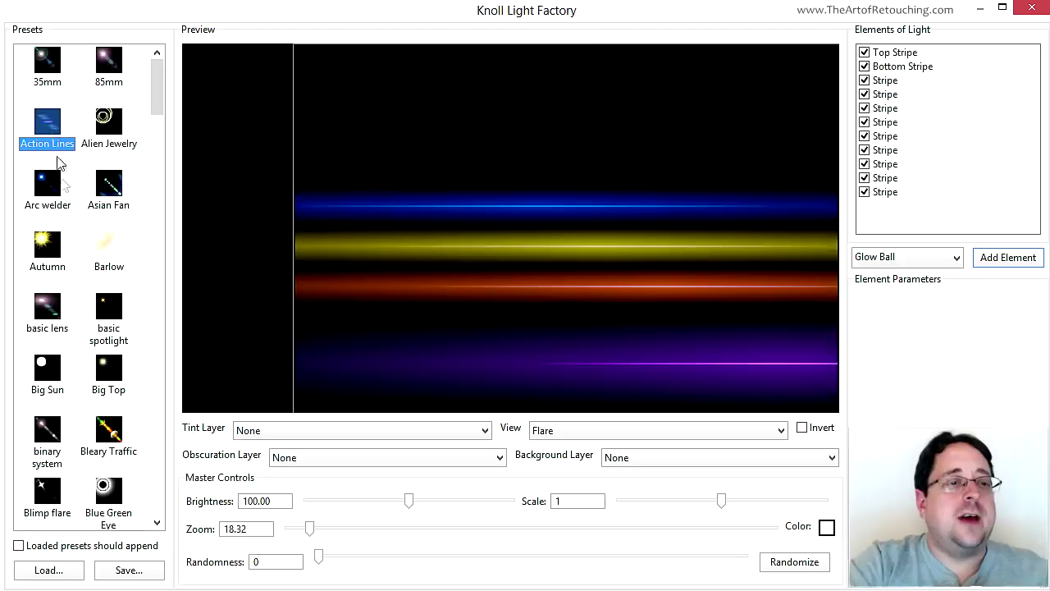
pyautogui.click(58, 183)
pyautogui.click(99, 256)
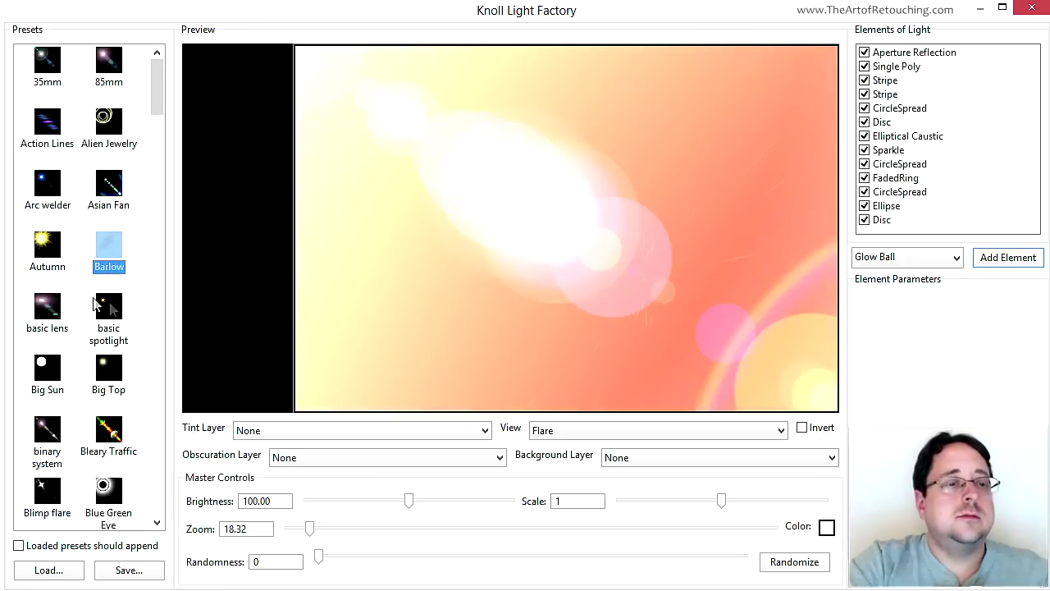
pyautogui.click(111, 310)
pyautogui.click(114, 377)
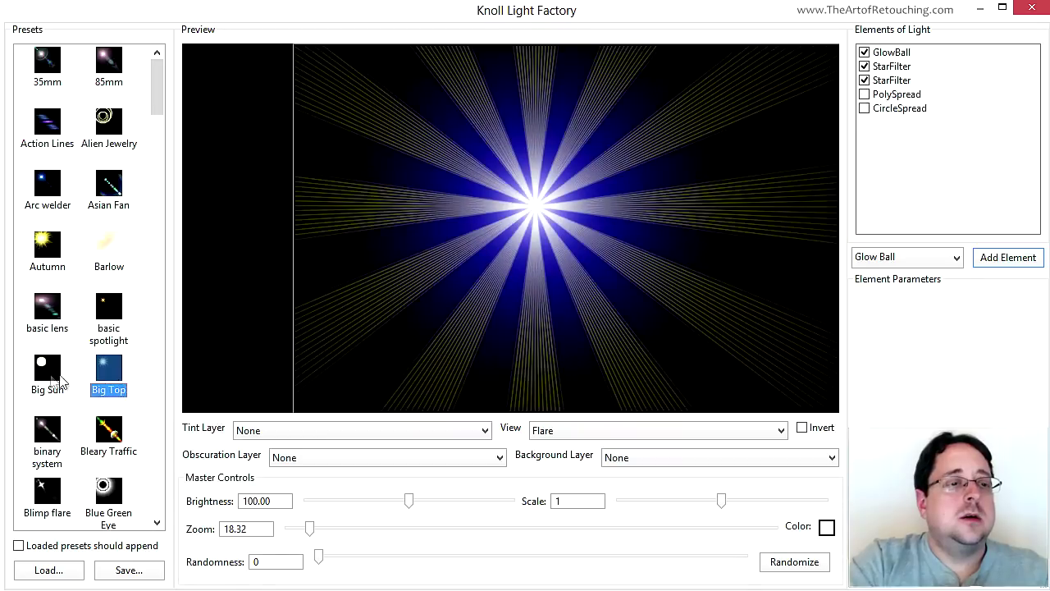
pyautogui.click(56, 379)
pyautogui.scroll(-5, 118, 429)
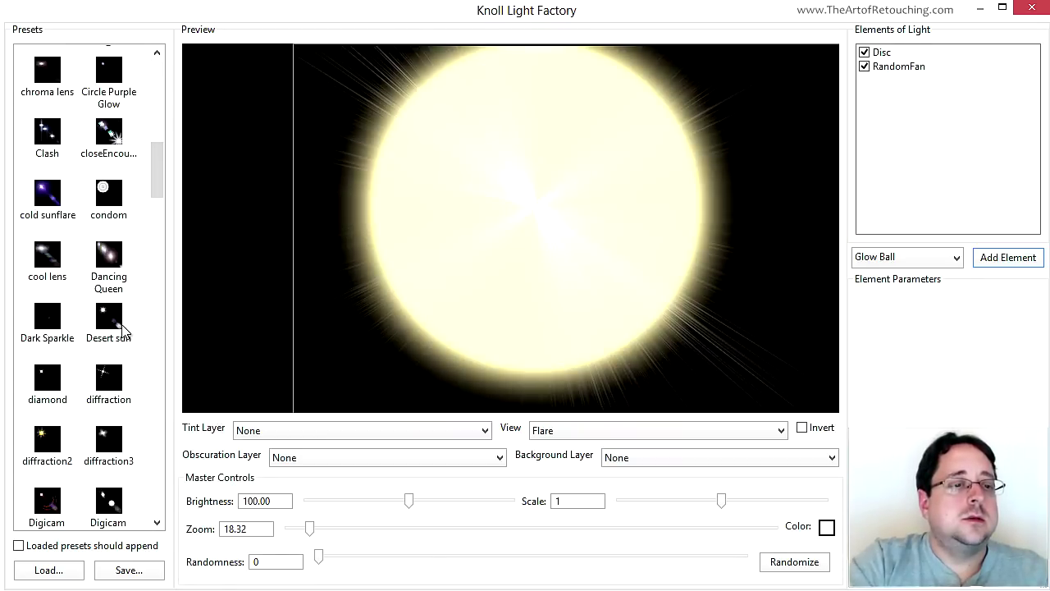
pyautogui.click(123, 334)
pyautogui.click(50, 387)
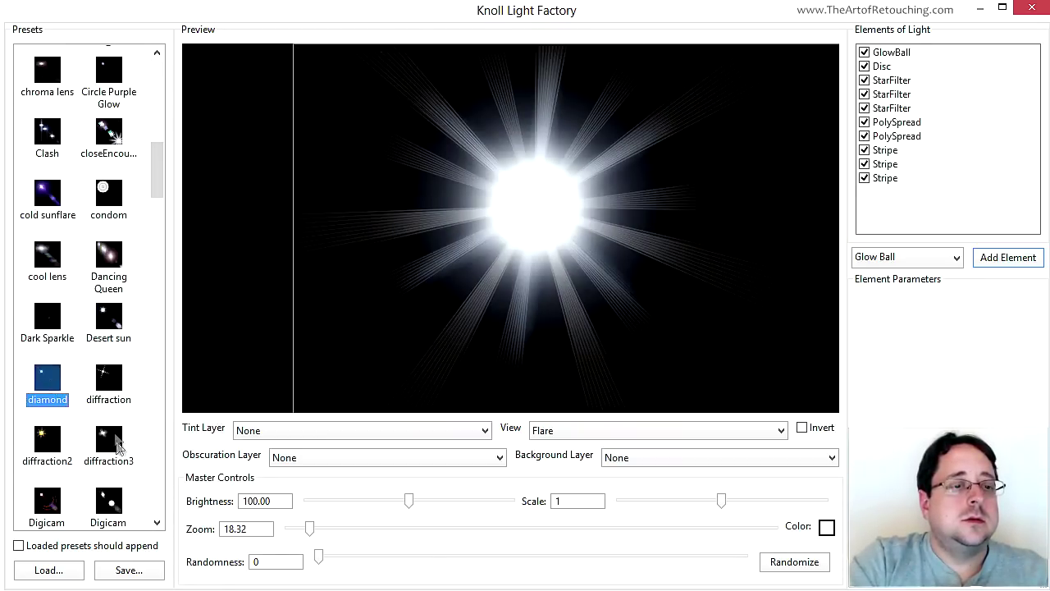
pyautogui.click(117, 447)
# Choose the Flash Gordon preset after previewing Fissure, and apply the flare to Layer 1 as a smart filter.
pyautogui.scroll(-10, 129, 445)
pyautogui.click(118, 328)
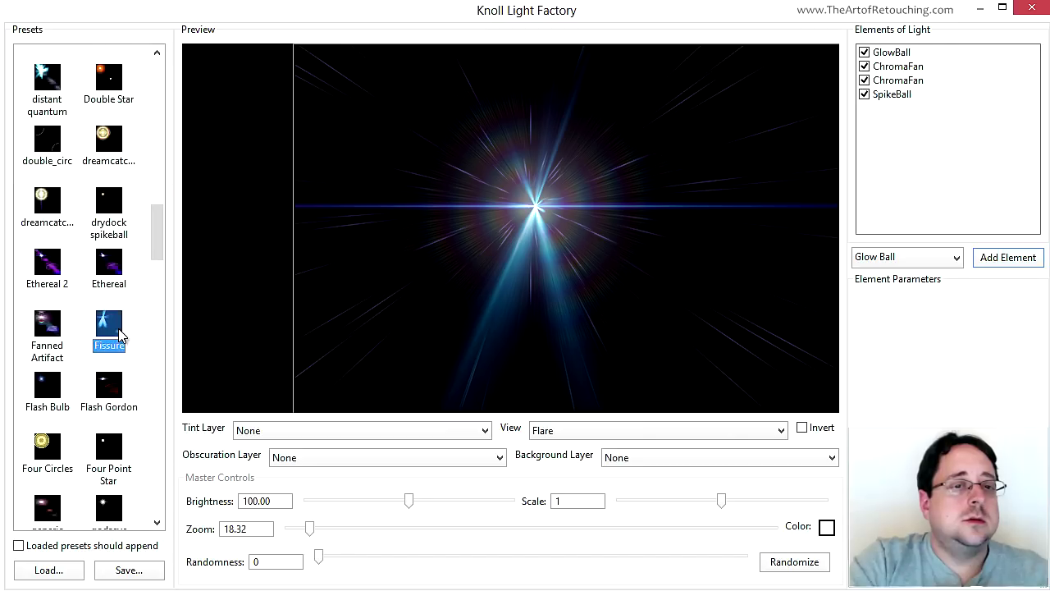
pyautogui.click(117, 392)
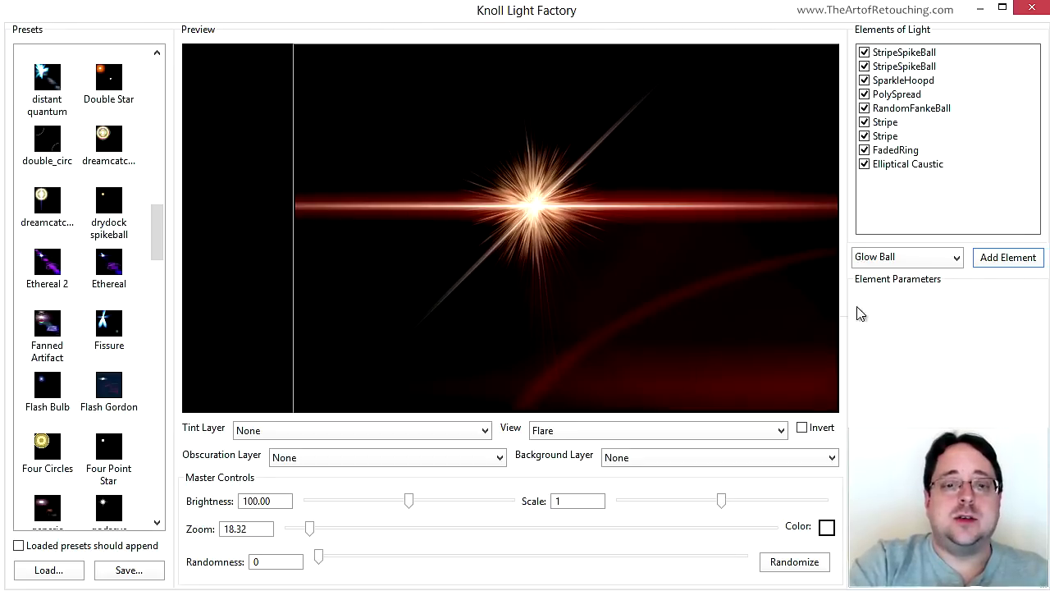
pyautogui.press('Return')
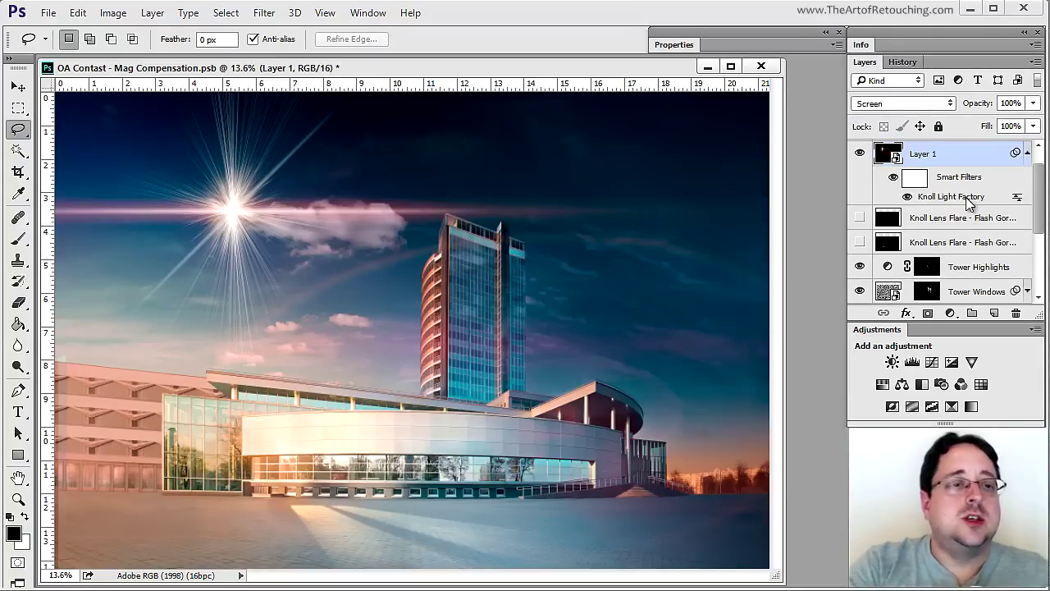
# Reopen Layer 1's Knoll Light Factory filter and turn off both StripeSpikeBall elements, SparkleHoopd and RandomFankeBall.
pyautogui.doubleClick(952, 197)
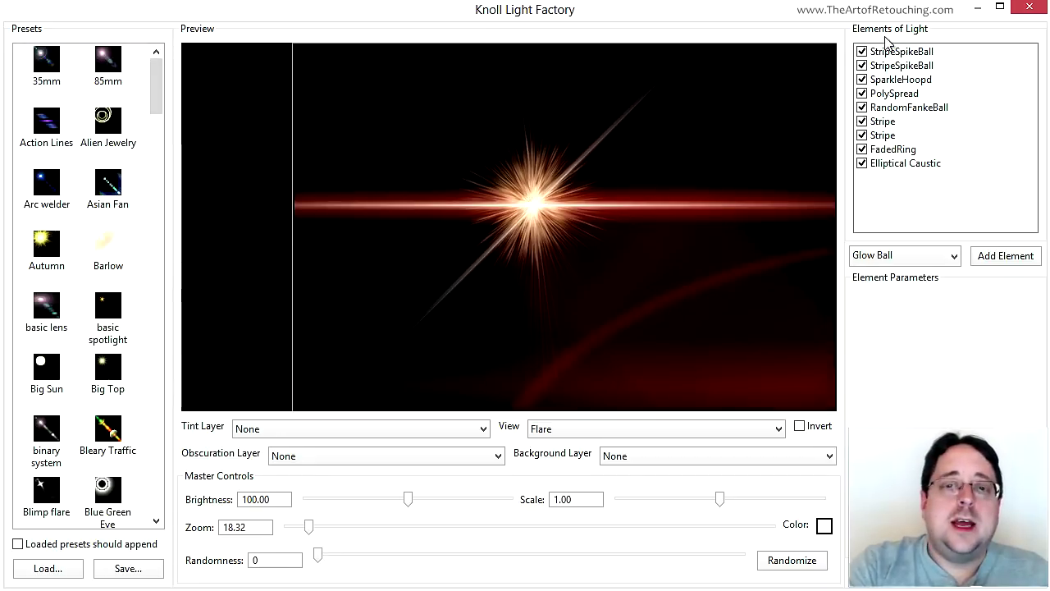
pyautogui.click(861, 51)
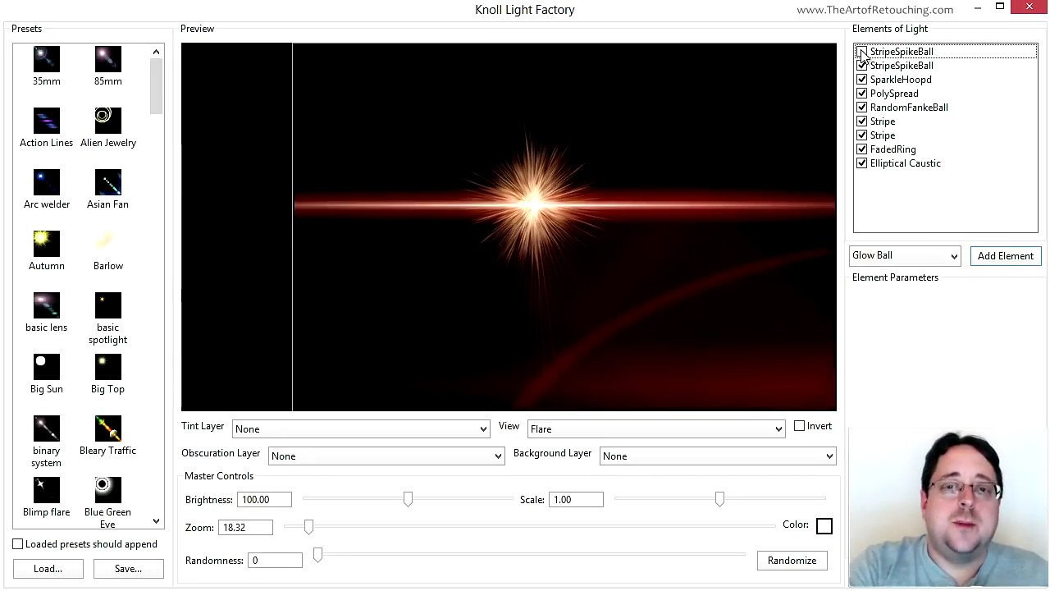
pyautogui.click(862, 51)
pyautogui.click(862, 67)
pyautogui.click(861, 51)
pyautogui.click(862, 79)
pyautogui.click(862, 94)
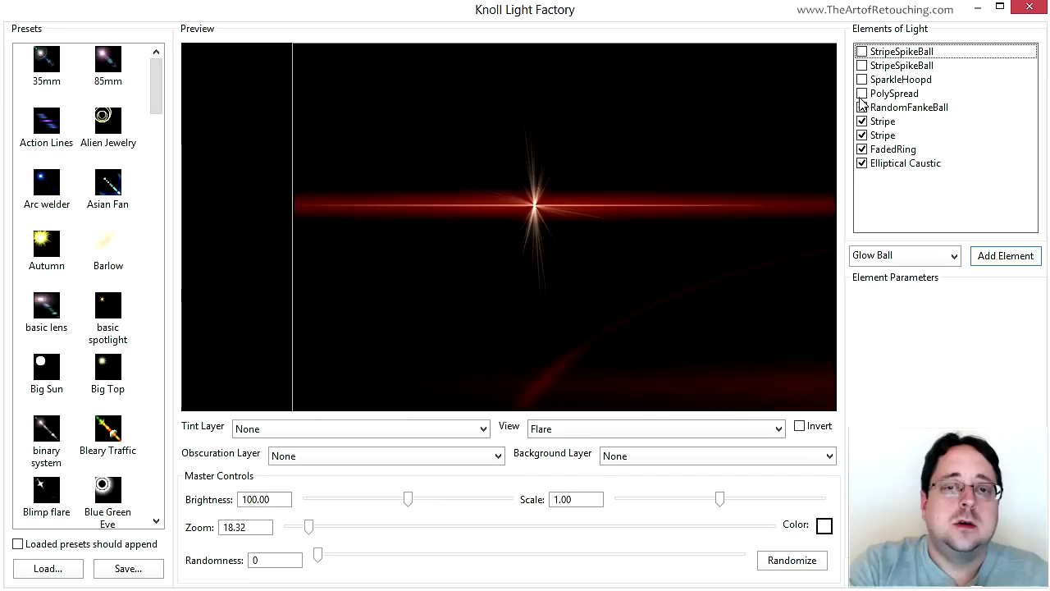
pyautogui.click(861, 93)
pyautogui.click(861, 107)
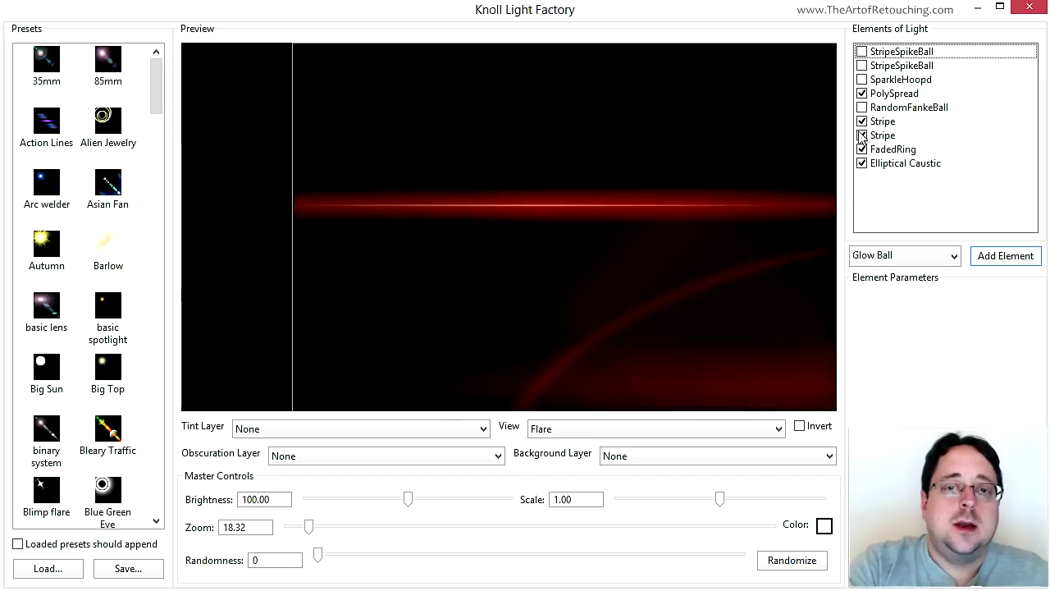
# Test the two Stripe elements and FadedRing on and off, leaving only the second Stripe disabled.
pyautogui.click(861, 122)
pyautogui.click(861, 135)
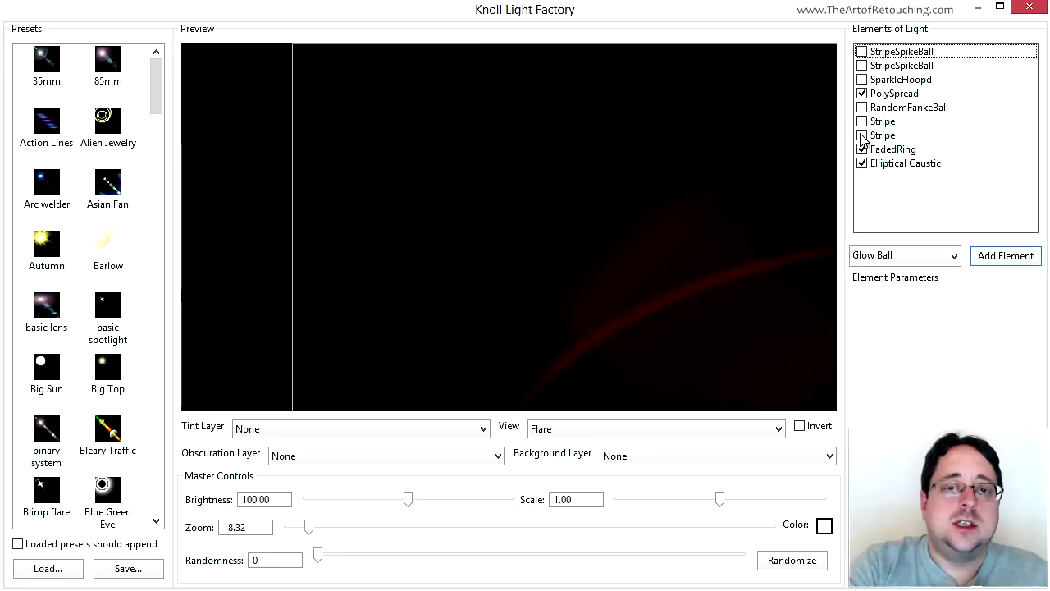
pyautogui.click(861, 121)
pyautogui.click(862, 149)
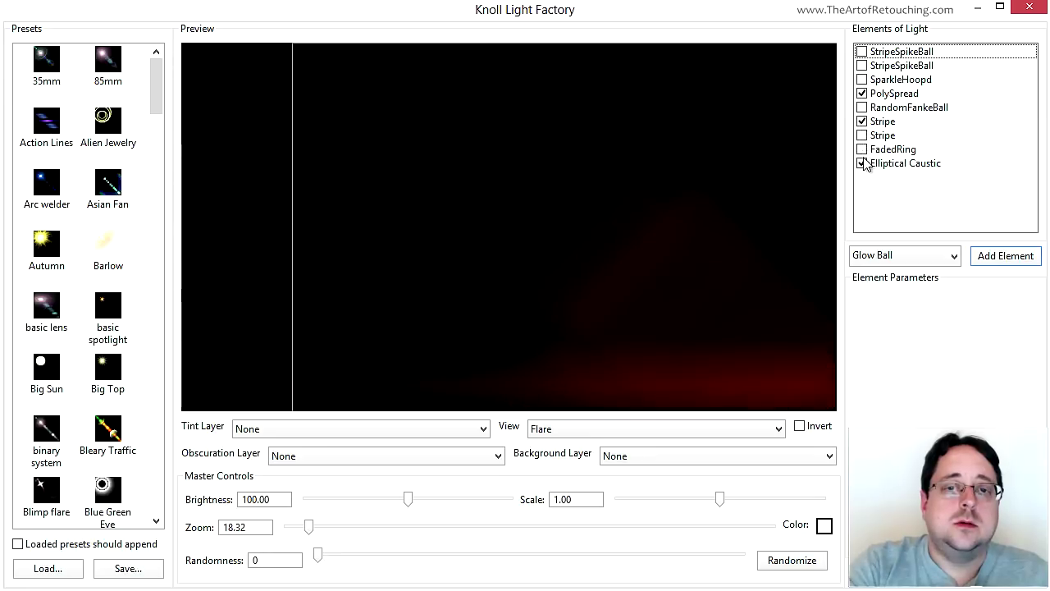
pyautogui.click(862, 149)
pyautogui.click(861, 135)
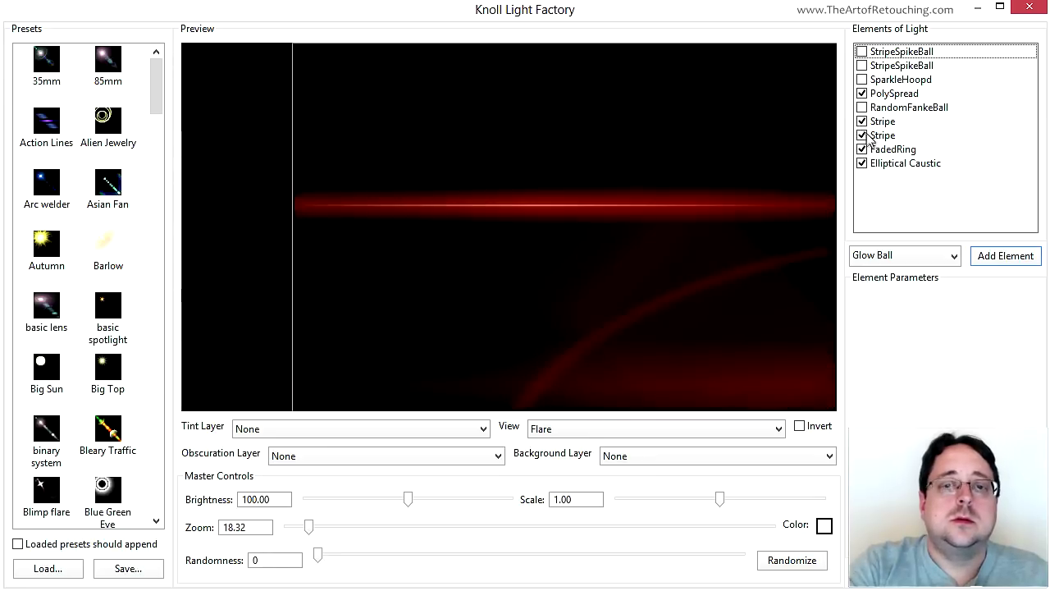
pyautogui.click(862, 135)
# Set the flare's master brightness to 130.90, enlarge its master scale beyond 1.43, and apply the filter.
pyautogui.click(892, 149)
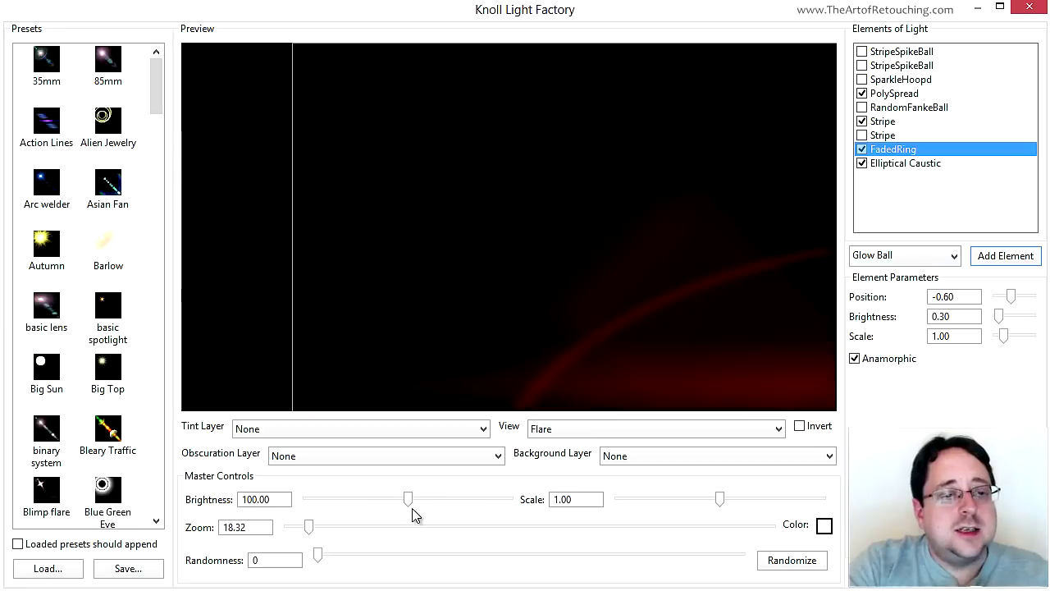
pyautogui.moveTo(720, 499); pyautogui.dragTo(759, 499)
pyautogui.moveTo(743, 534); pyautogui.dragTo(771, 533)
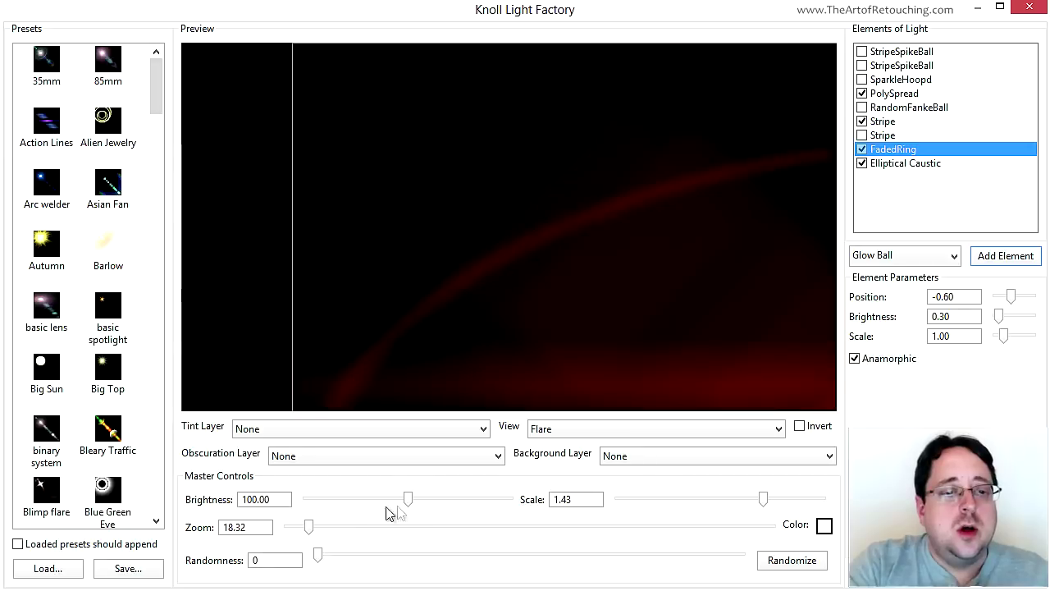
pyautogui.moveTo(408, 500); pyautogui.dragTo(439, 502)
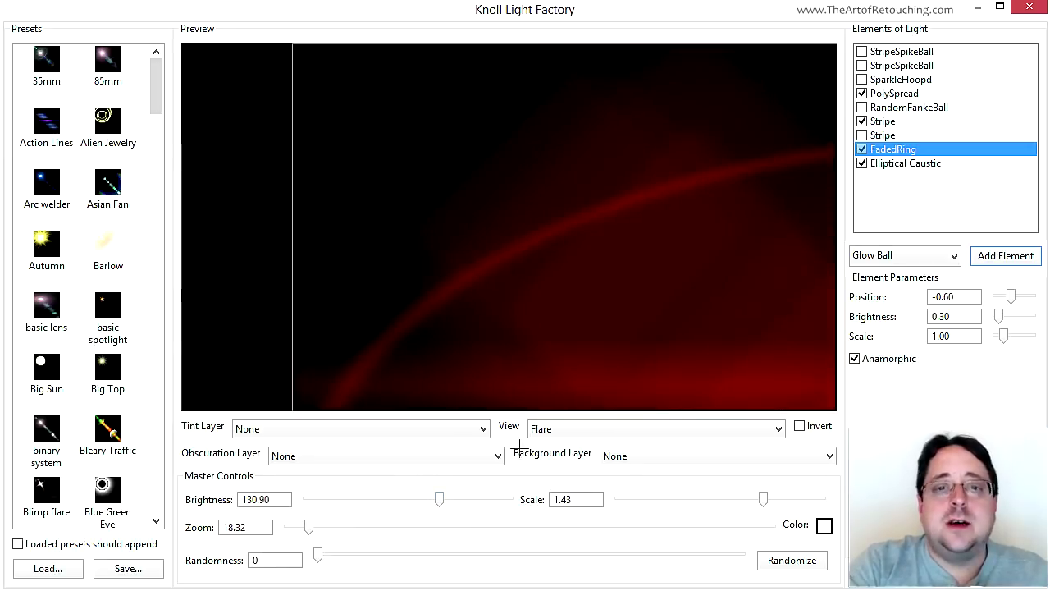
pyautogui.click(920, 163)
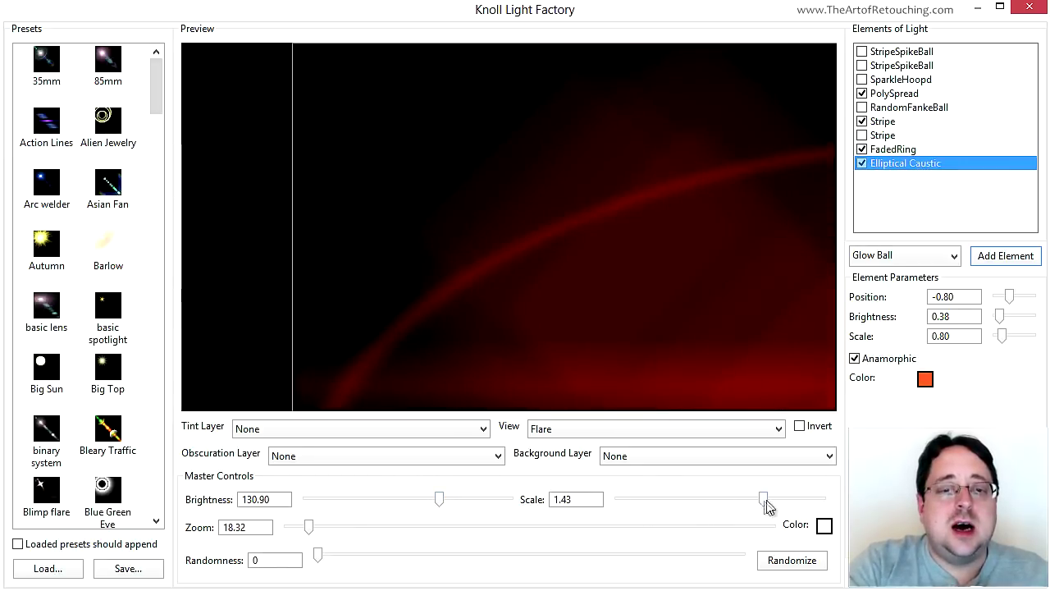
pyautogui.moveTo(757, 502); pyautogui.dragTo(775, 503)
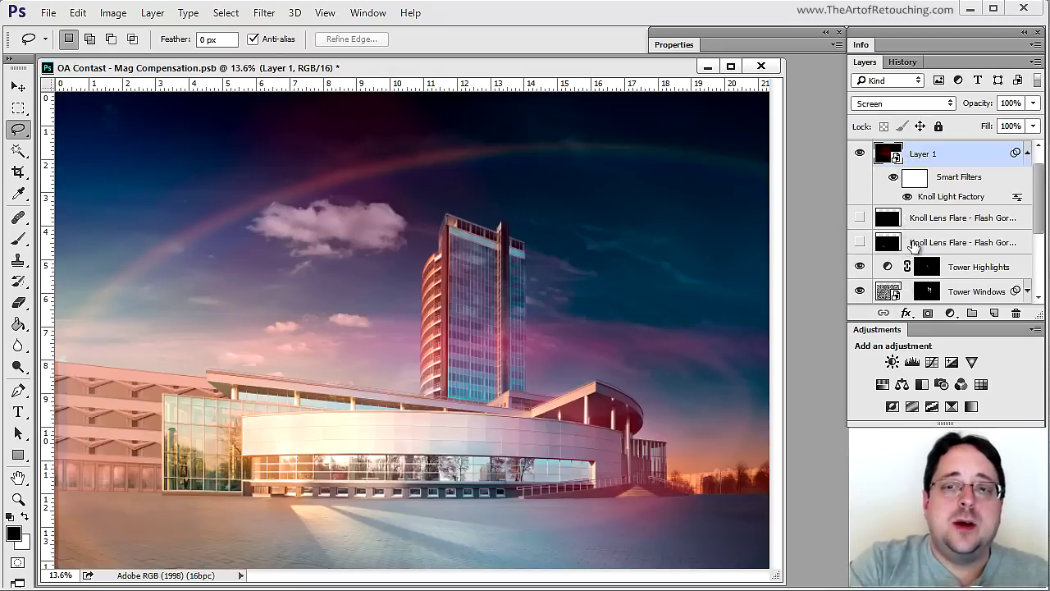
# Delete the Layer 1 flare smart object and make the Knoll Lens Flare - Flash Gordon copy 2 layer visible.
pyautogui.click(18, 86)
pyautogui.moveTo(581, 191); pyautogui.dragTo(488, 217)
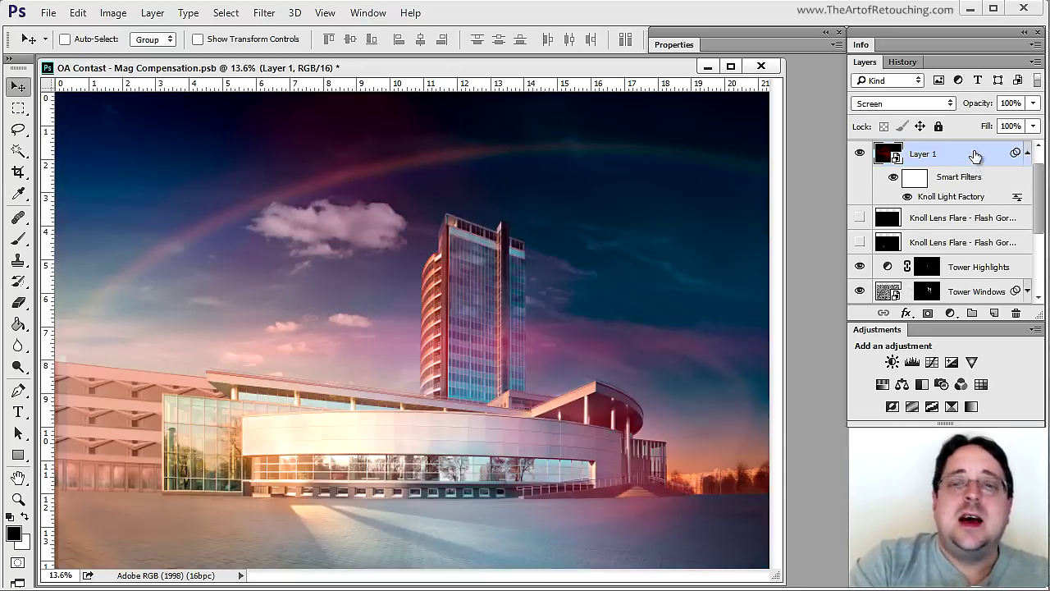
pyautogui.moveTo(974, 150); pyautogui.dragTo(1014, 312)
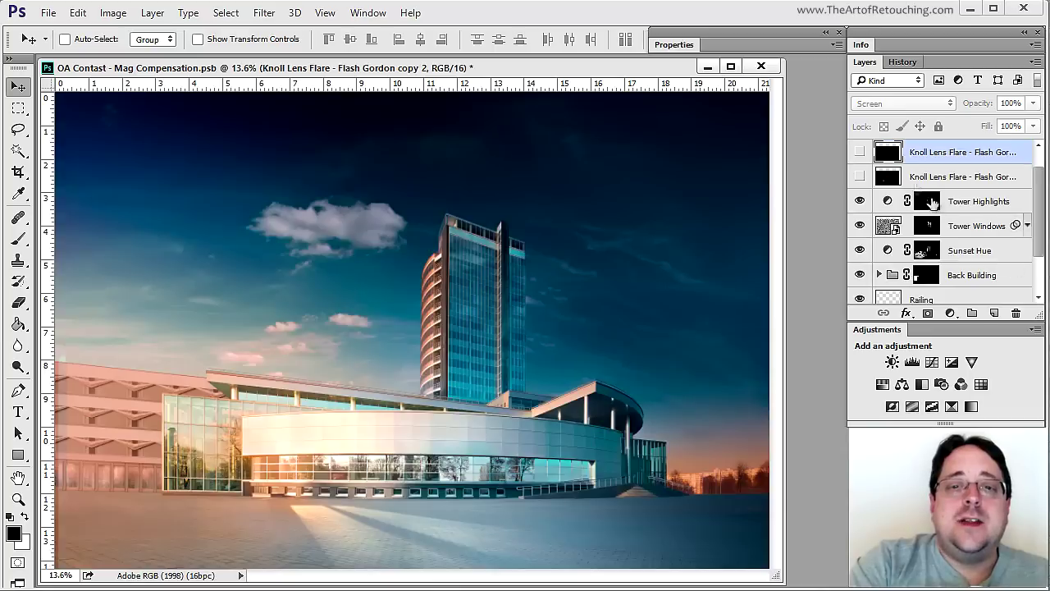
pyautogui.click(860, 153)
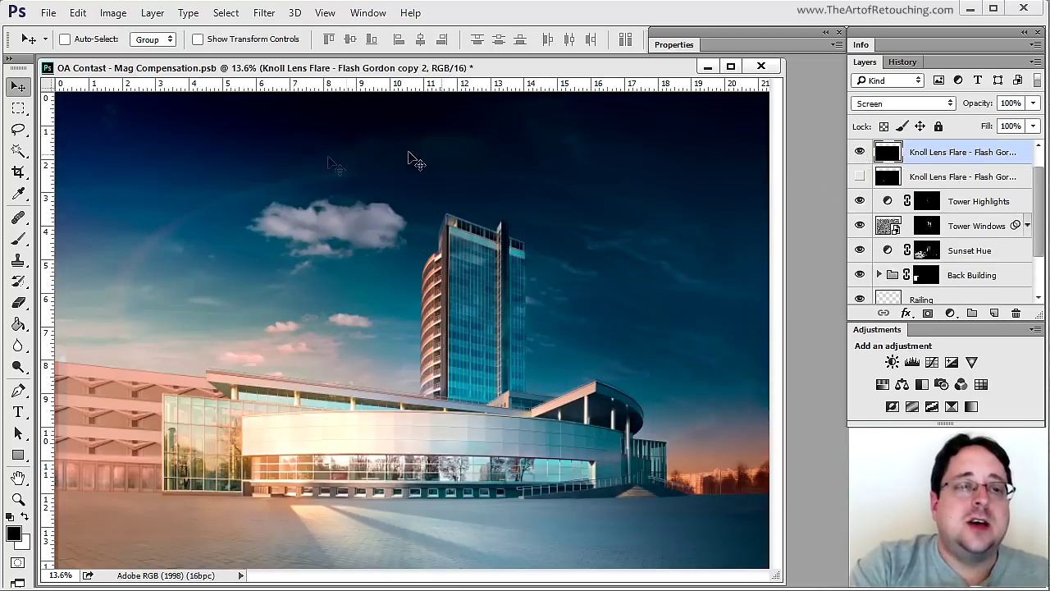
pyautogui.click(861, 151)
pyautogui.click(862, 151)
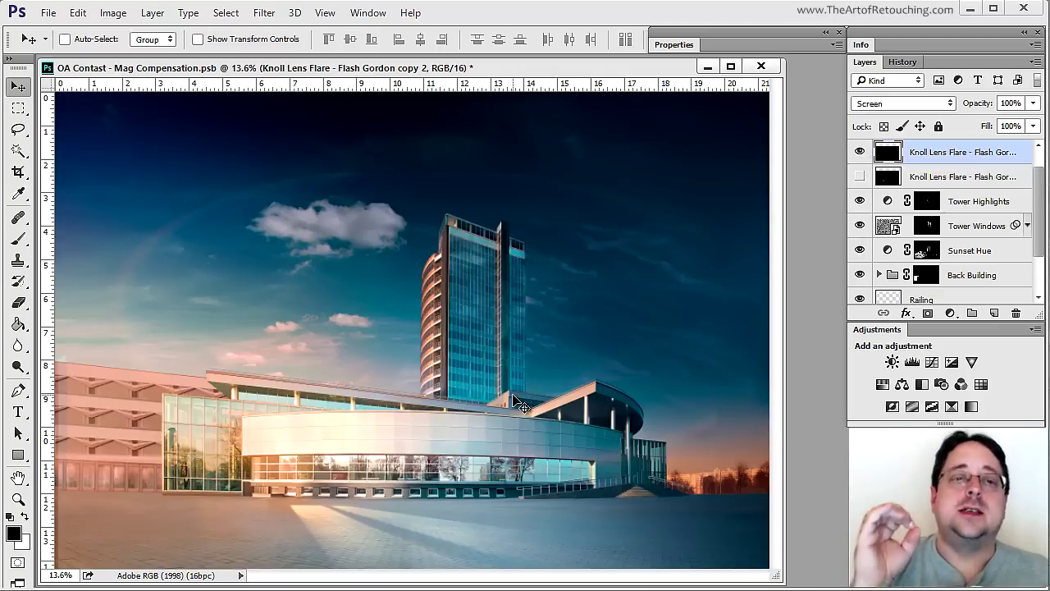
# Compare the image with and without the OA Contast - Mag Compensation adjustment layer, leaving the layer visible.
pyautogui.scroll(1, 859, 156)
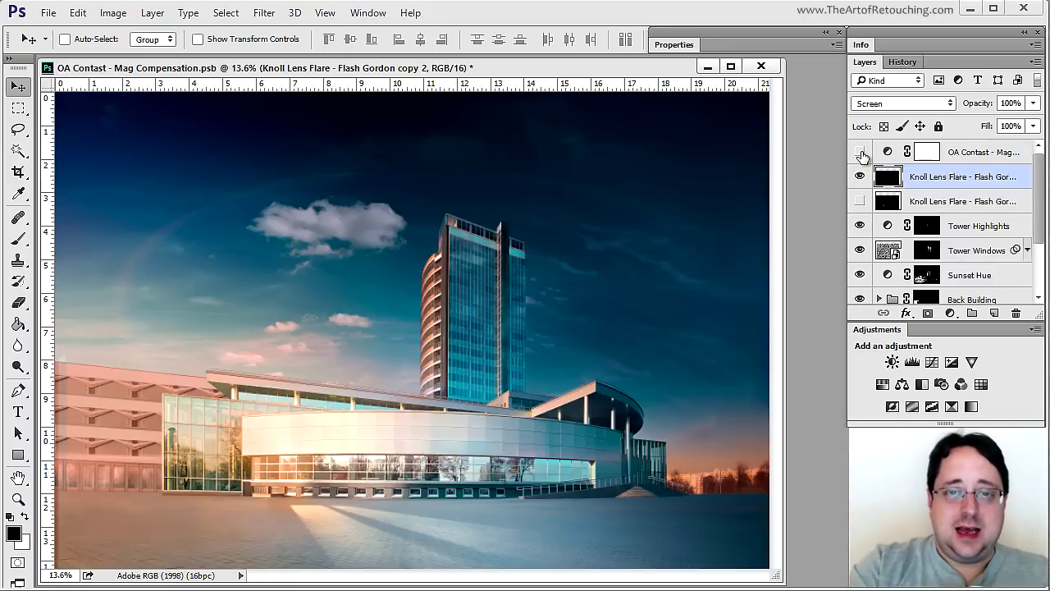
pyautogui.click(860, 152)
pyautogui.click(859, 151)
pyautogui.click(860, 152)
pyautogui.click(860, 152)
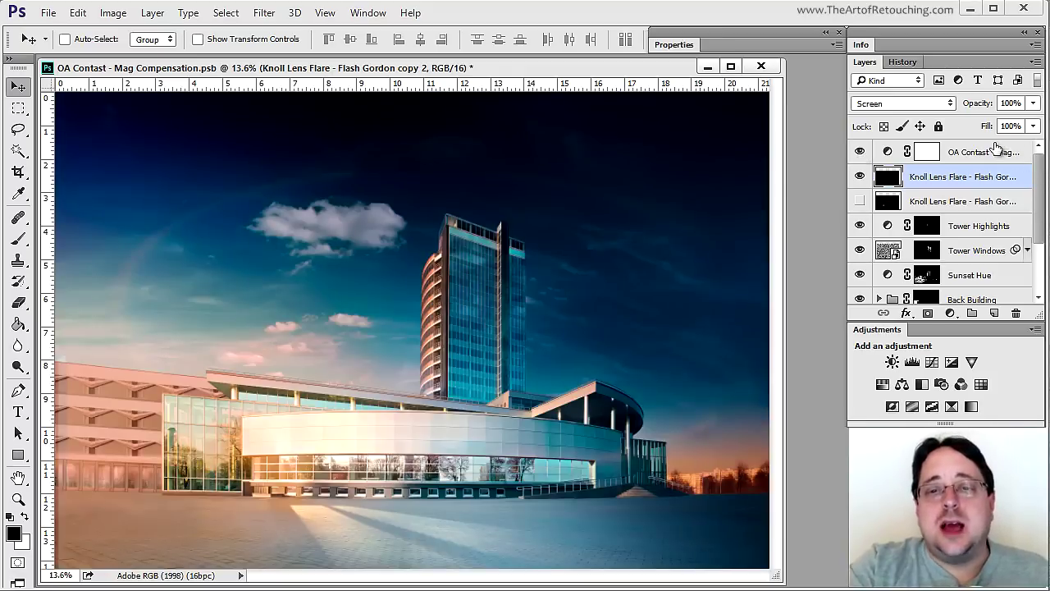
# Select all layers from Sky up to the OA Contast adjustment and convert them to a smart object.
pyautogui.scroll(-3, 990, 238)
pyautogui.keyDown('shift'); pyautogui.click(948, 295); pyautogui.keyUp('shift')
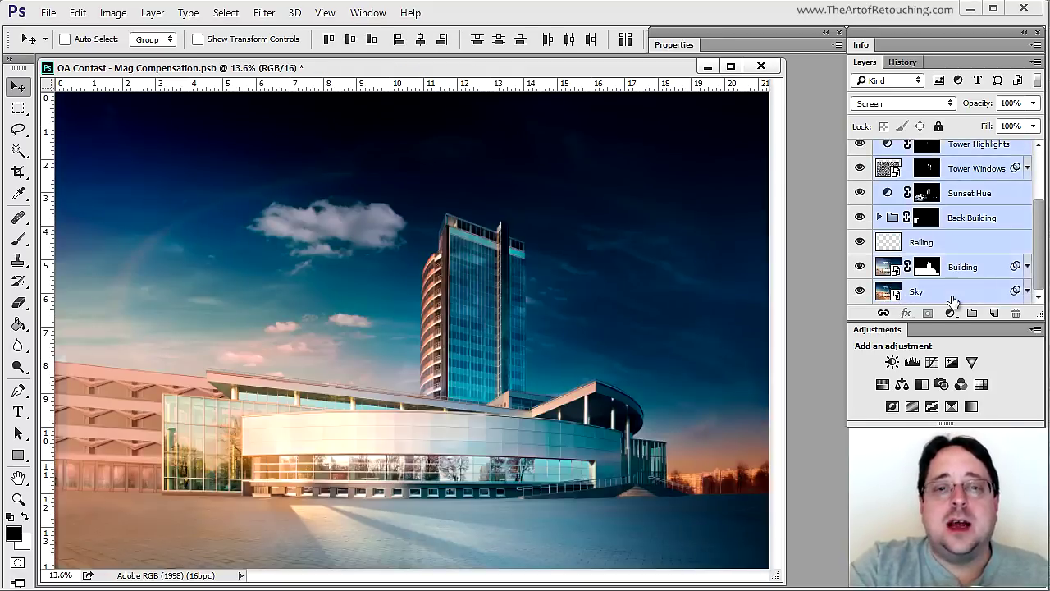
pyautogui.scroll(3, 950, 251)
pyautogui.rightClick(920, 182)
pyautogui.rightClick(915, 173)
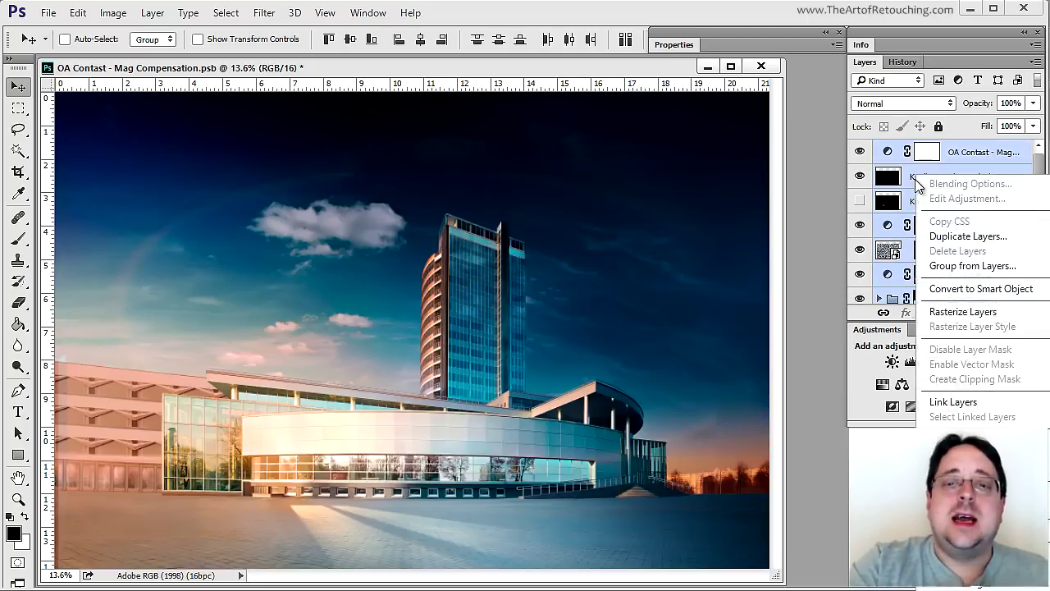
pyautogui.click(951, 289)
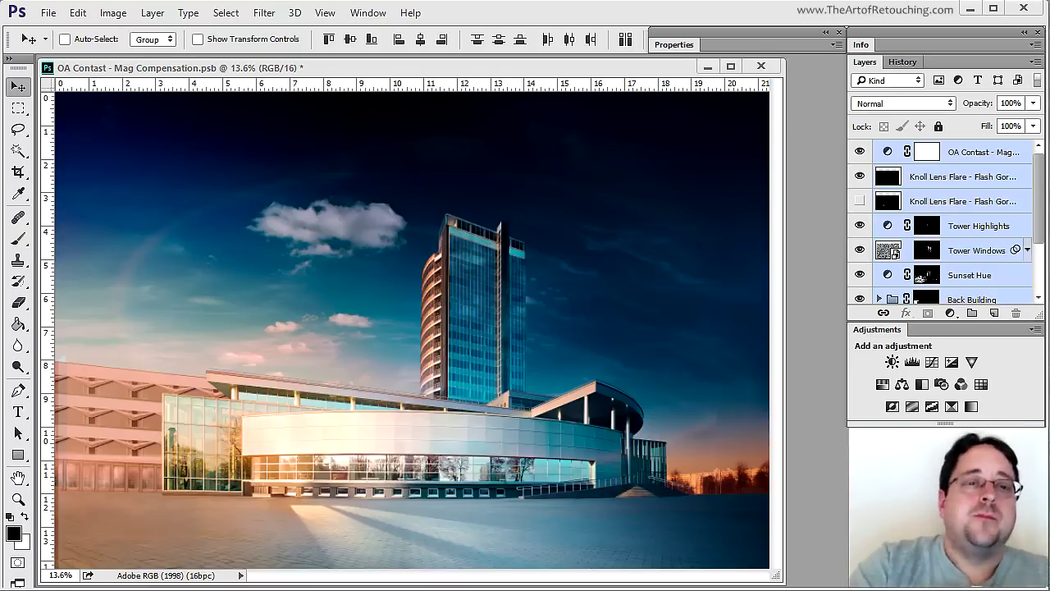
pyautogui.moveTo(445, 67); pyautogui.dragTo(450, 66)
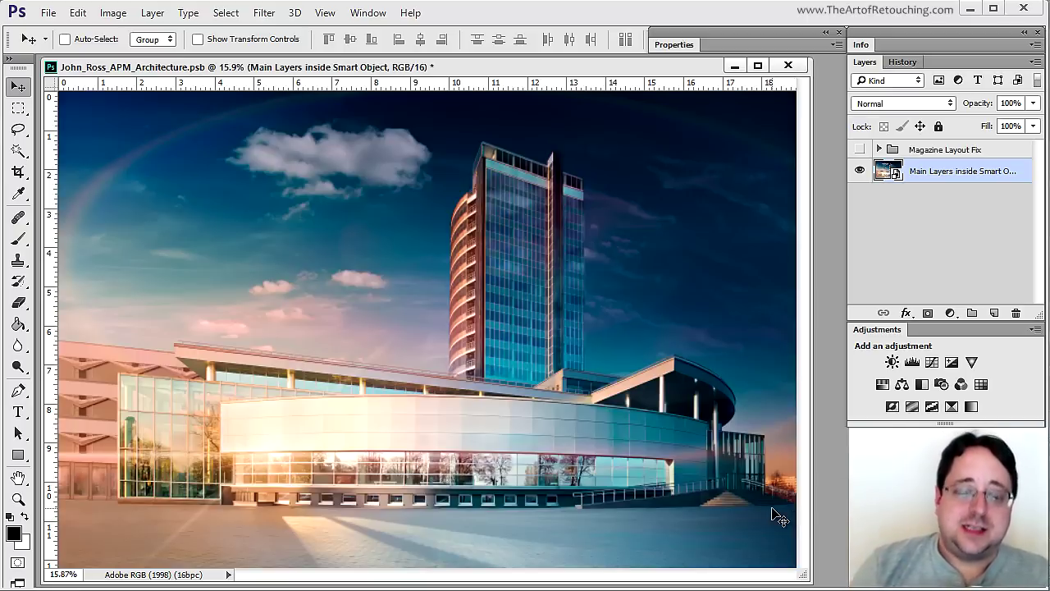
# Show the guides in the architecture document and turn on the Magazine Layout Fix group.
pyautogui.hotkey('ctrl', ';')
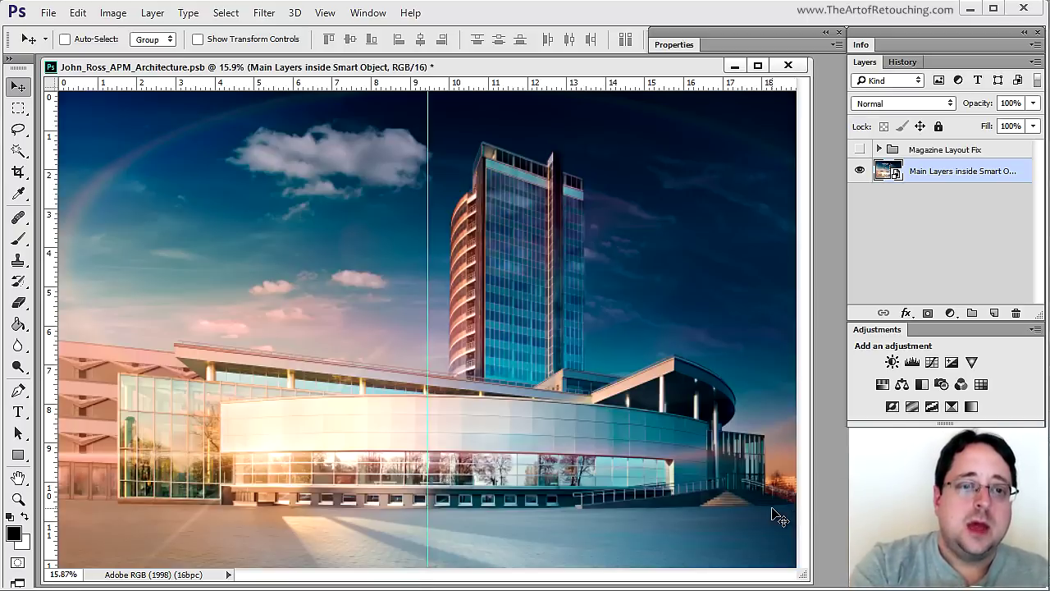
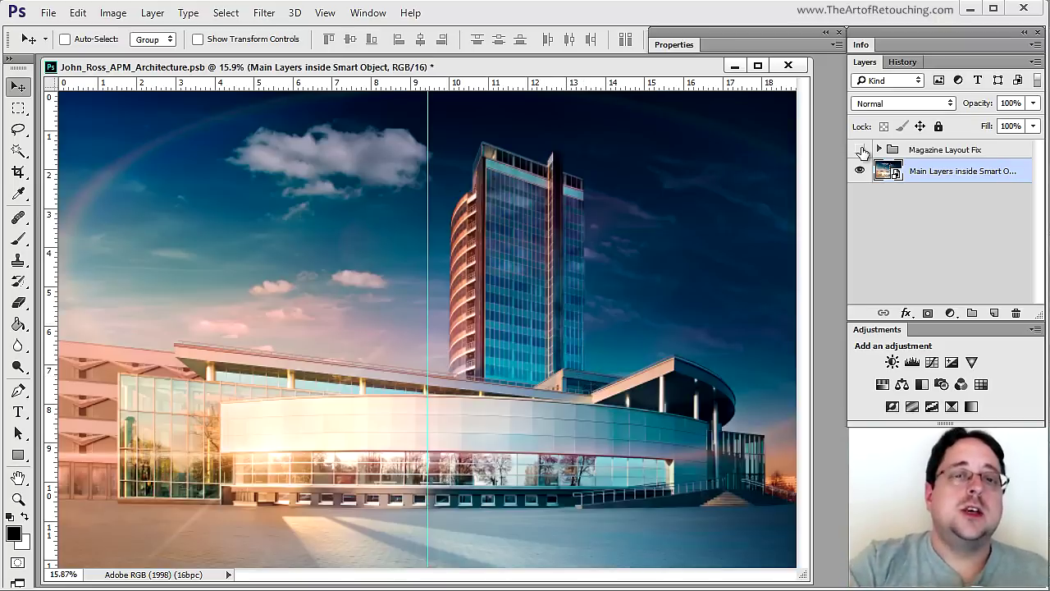
pyautogui.click(860, 150)
pyautogui.click(861, 151)
pyautogui.click(860, 151)
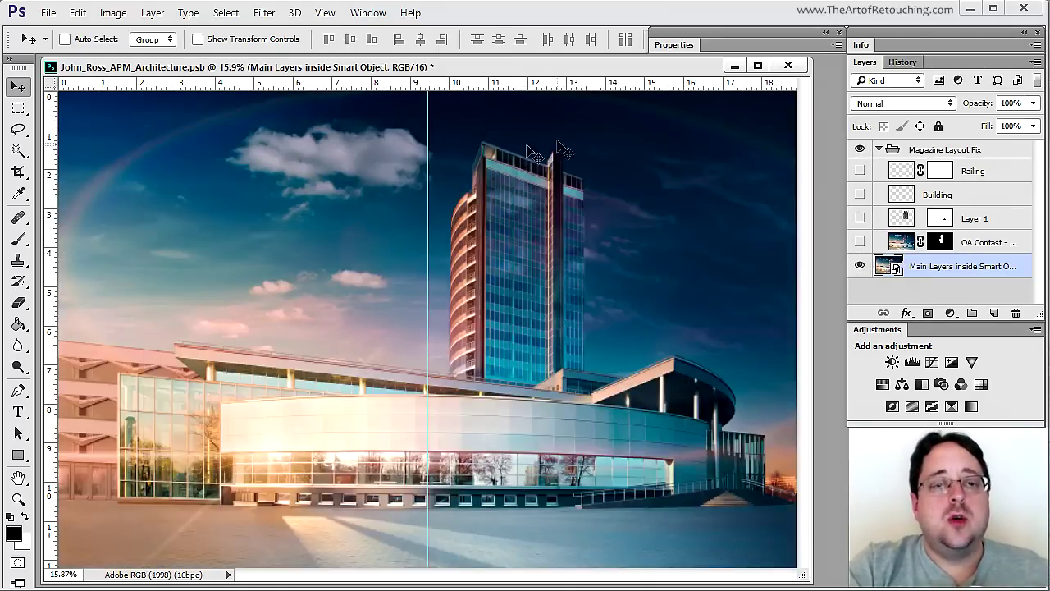
# Turn on the masked OA Contast layer and the relocated tower on Layer 1 inside the Magazine Layout Fix group.
pyautogui.click(859, 242)
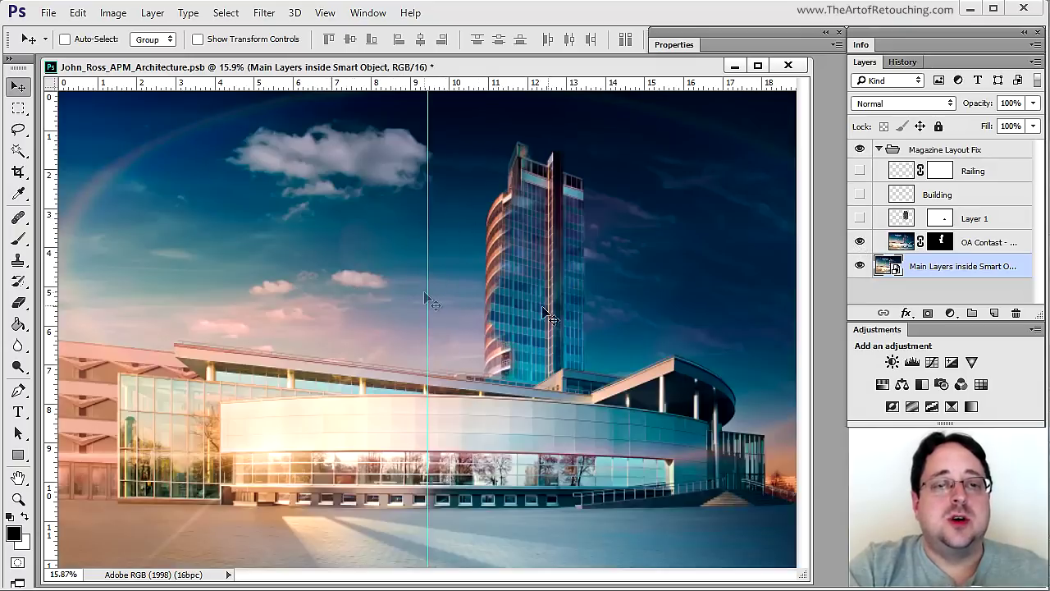
pyautogui.click(859, 218)
pyautogui.click(860, 218)
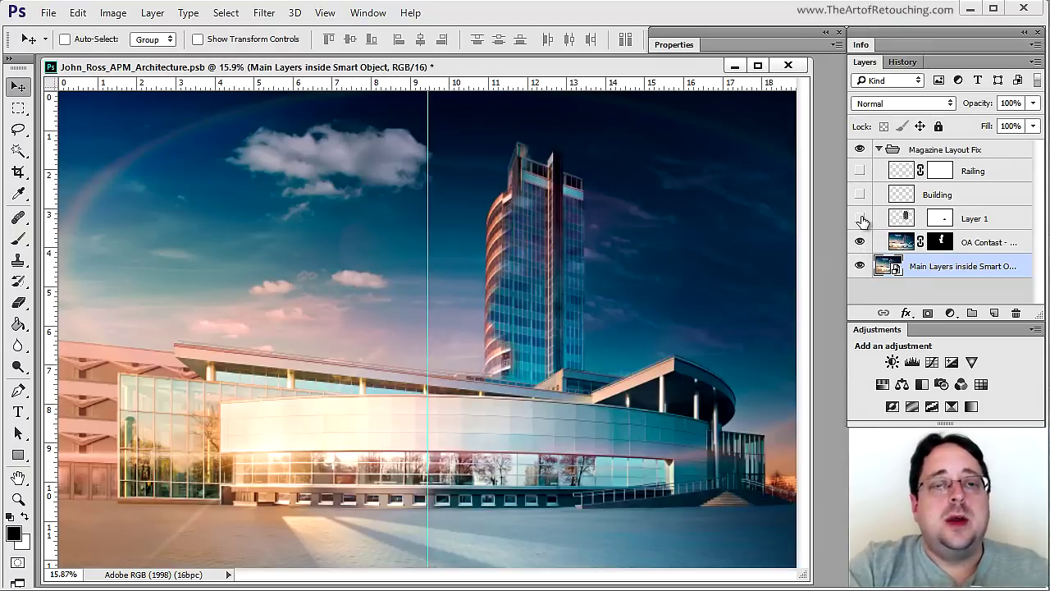
pyautogui.click(860, 219)
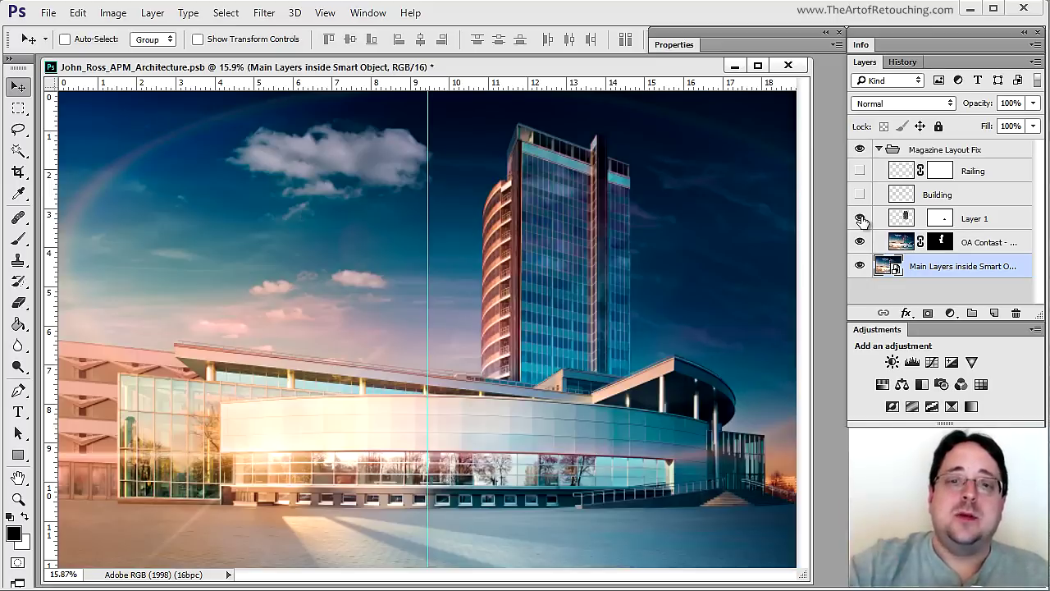
pyautogui.click(859, 218)
pyautogui.click(859, 218)
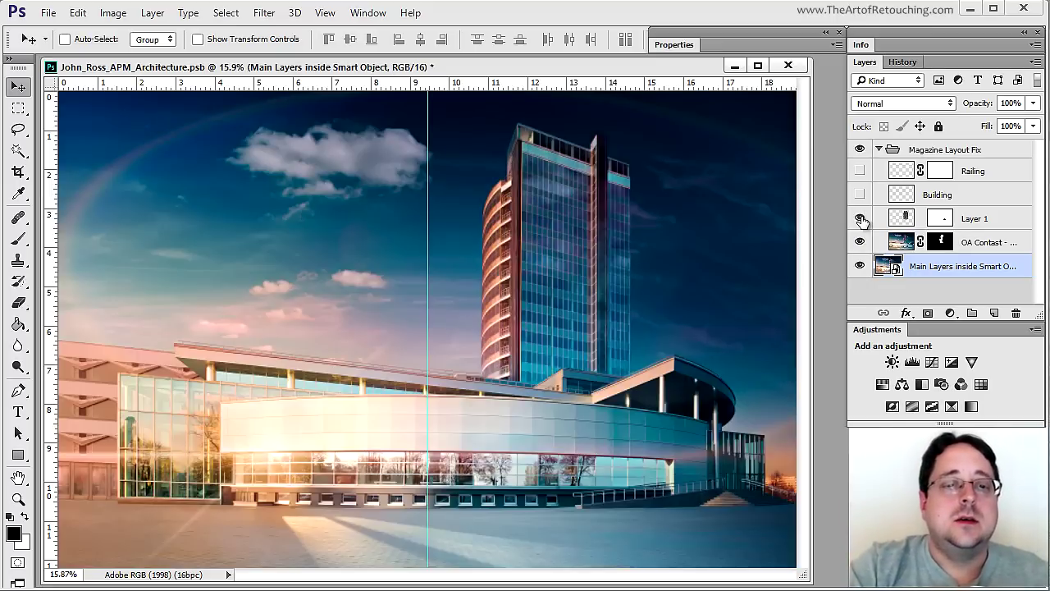
# Turn on the Building and Railing patches at the tower's base and collapse the Magazine Layout Fix group.
pyautogui.moveTo(435, 323); pyautogui.dragTo(583, 412)
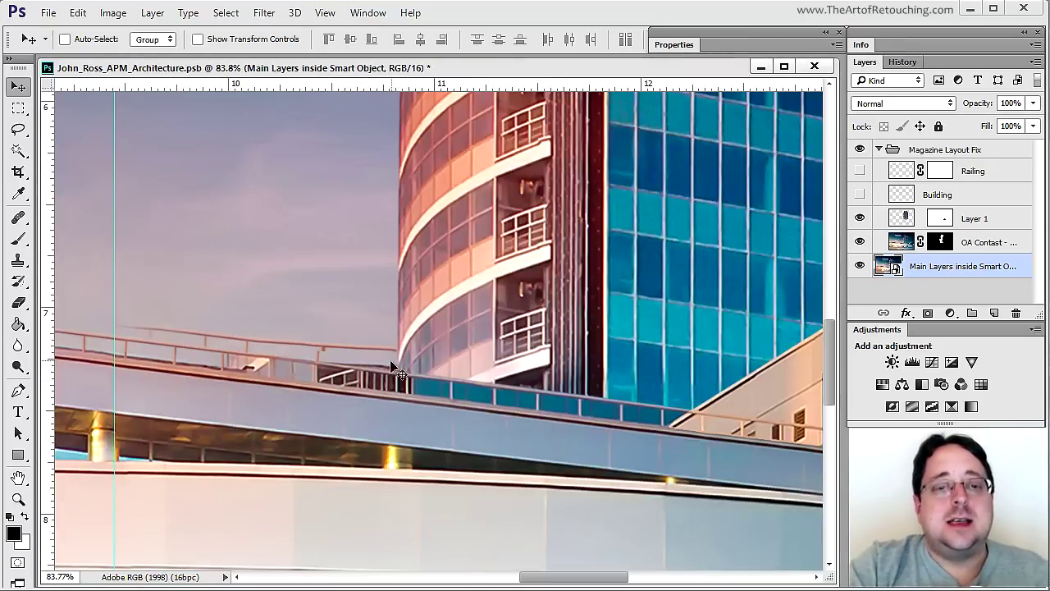
pyautogui.click(859, 195)
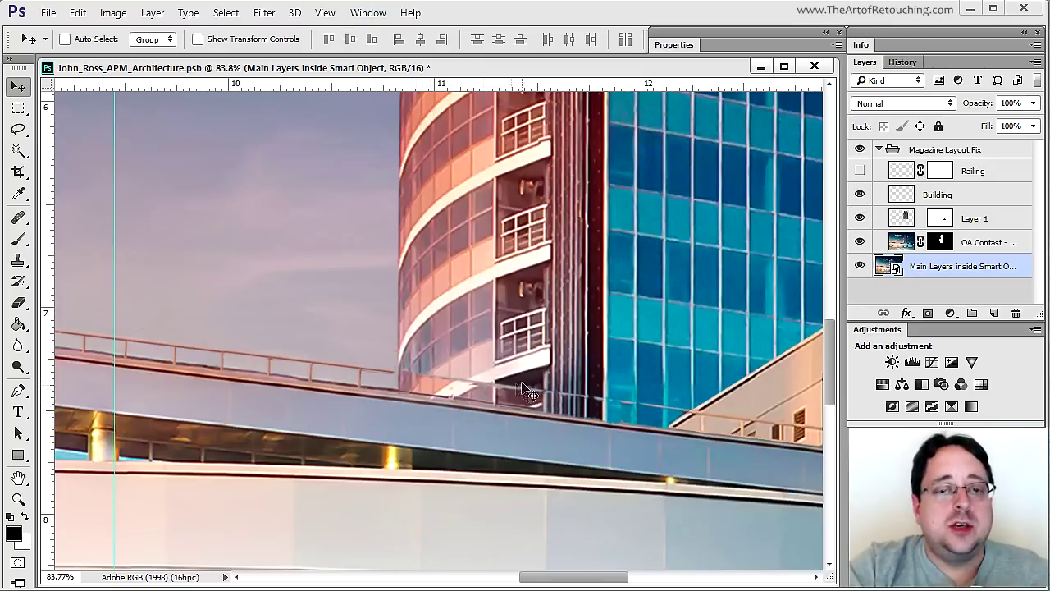
pyautogui.click(859, 171)
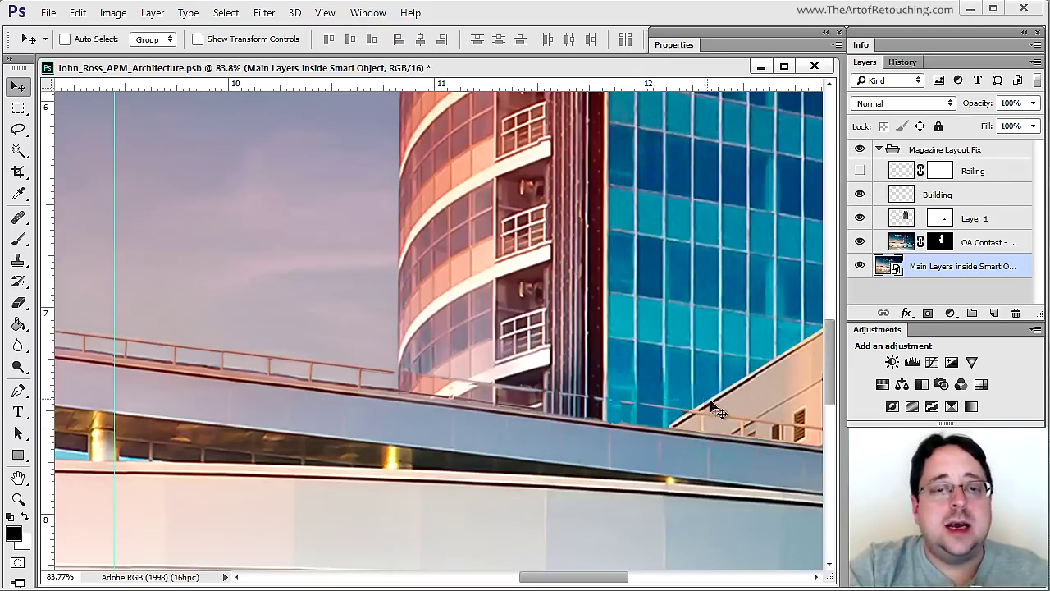
pyautogui.click(860, 171)
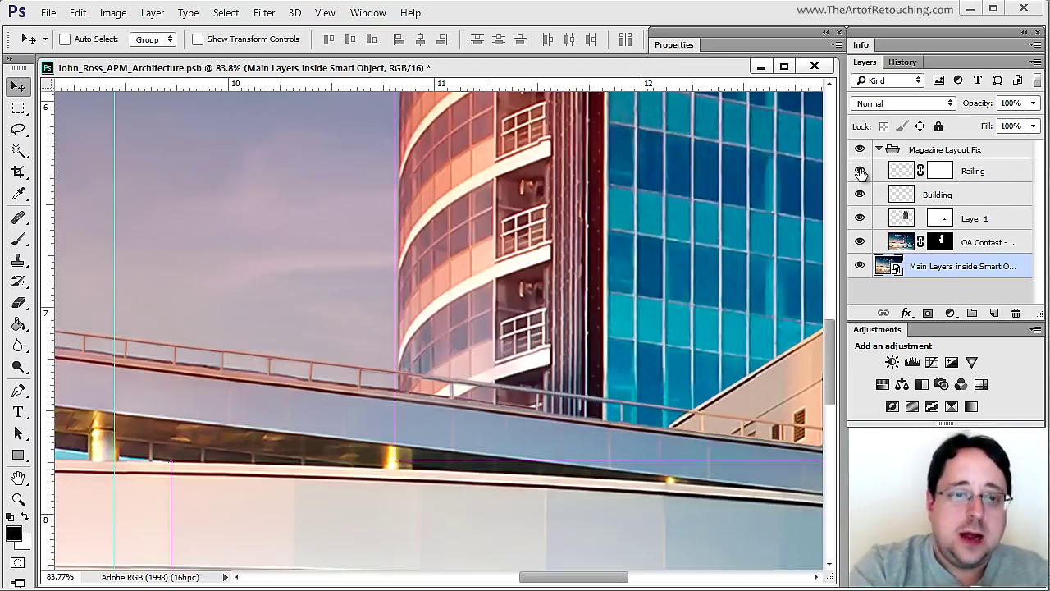
pyautogui.hotkey('ctrl', '0')
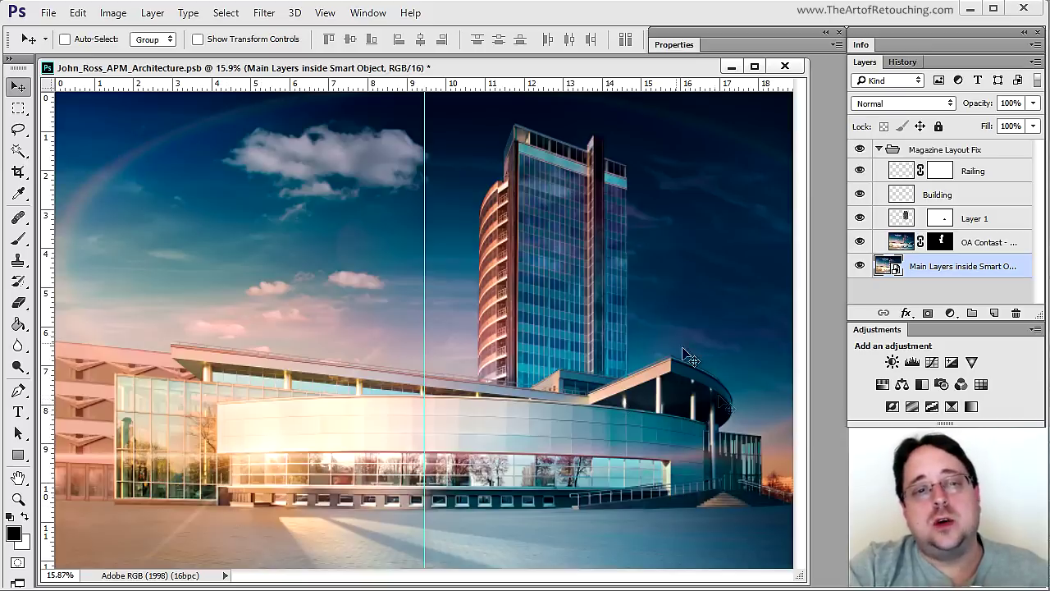
pyautogui.click(878, 149)
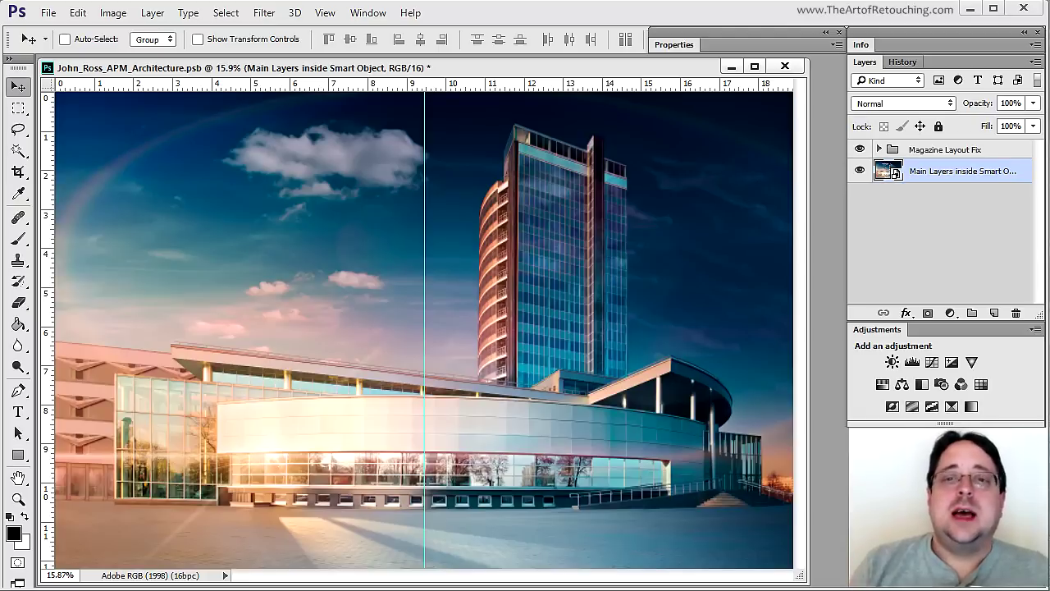
# Add a Curves adjustment above the Magazine Layout Fix group and darken the image with a point at input 85, output 65.
pyautogui.click(1004, 150)
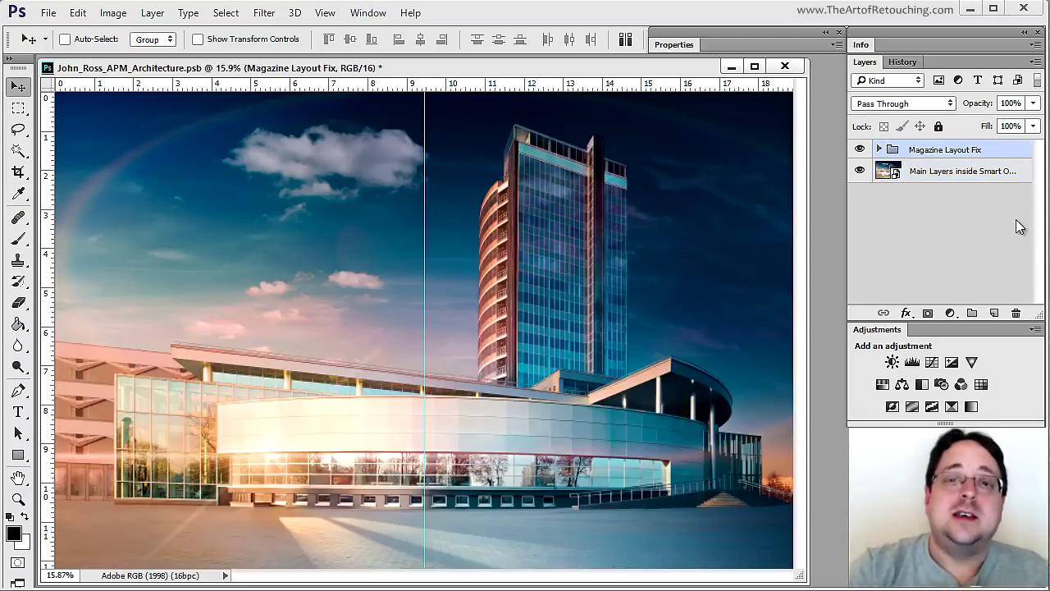
pyautogui.click(931, 362)
pyautogui.moveTo(734, 216); pyautogui.dragTo(734, 225)
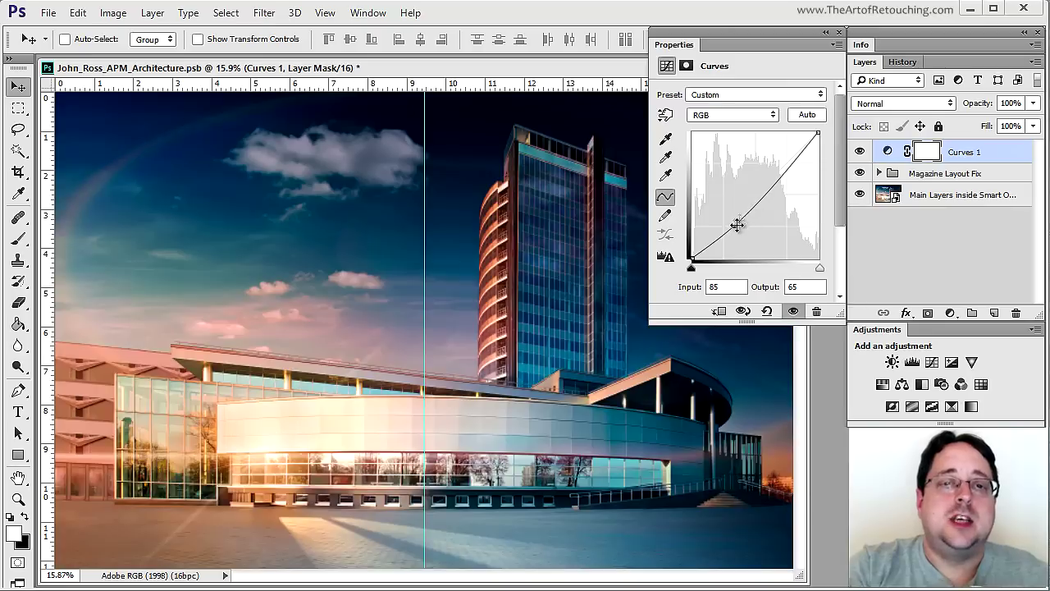
pyautogui.doubleClick(675, 45)
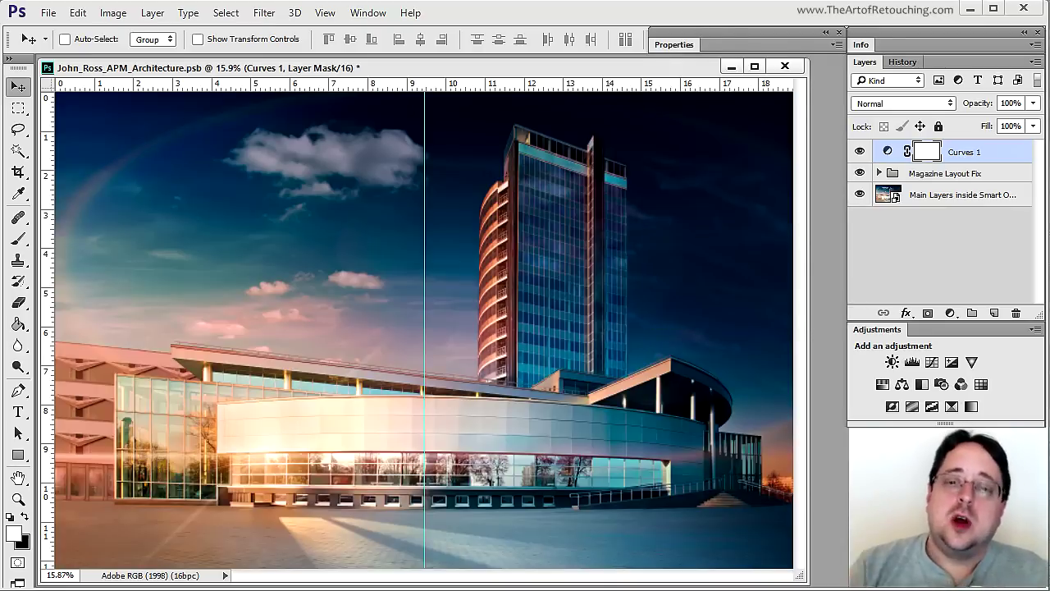